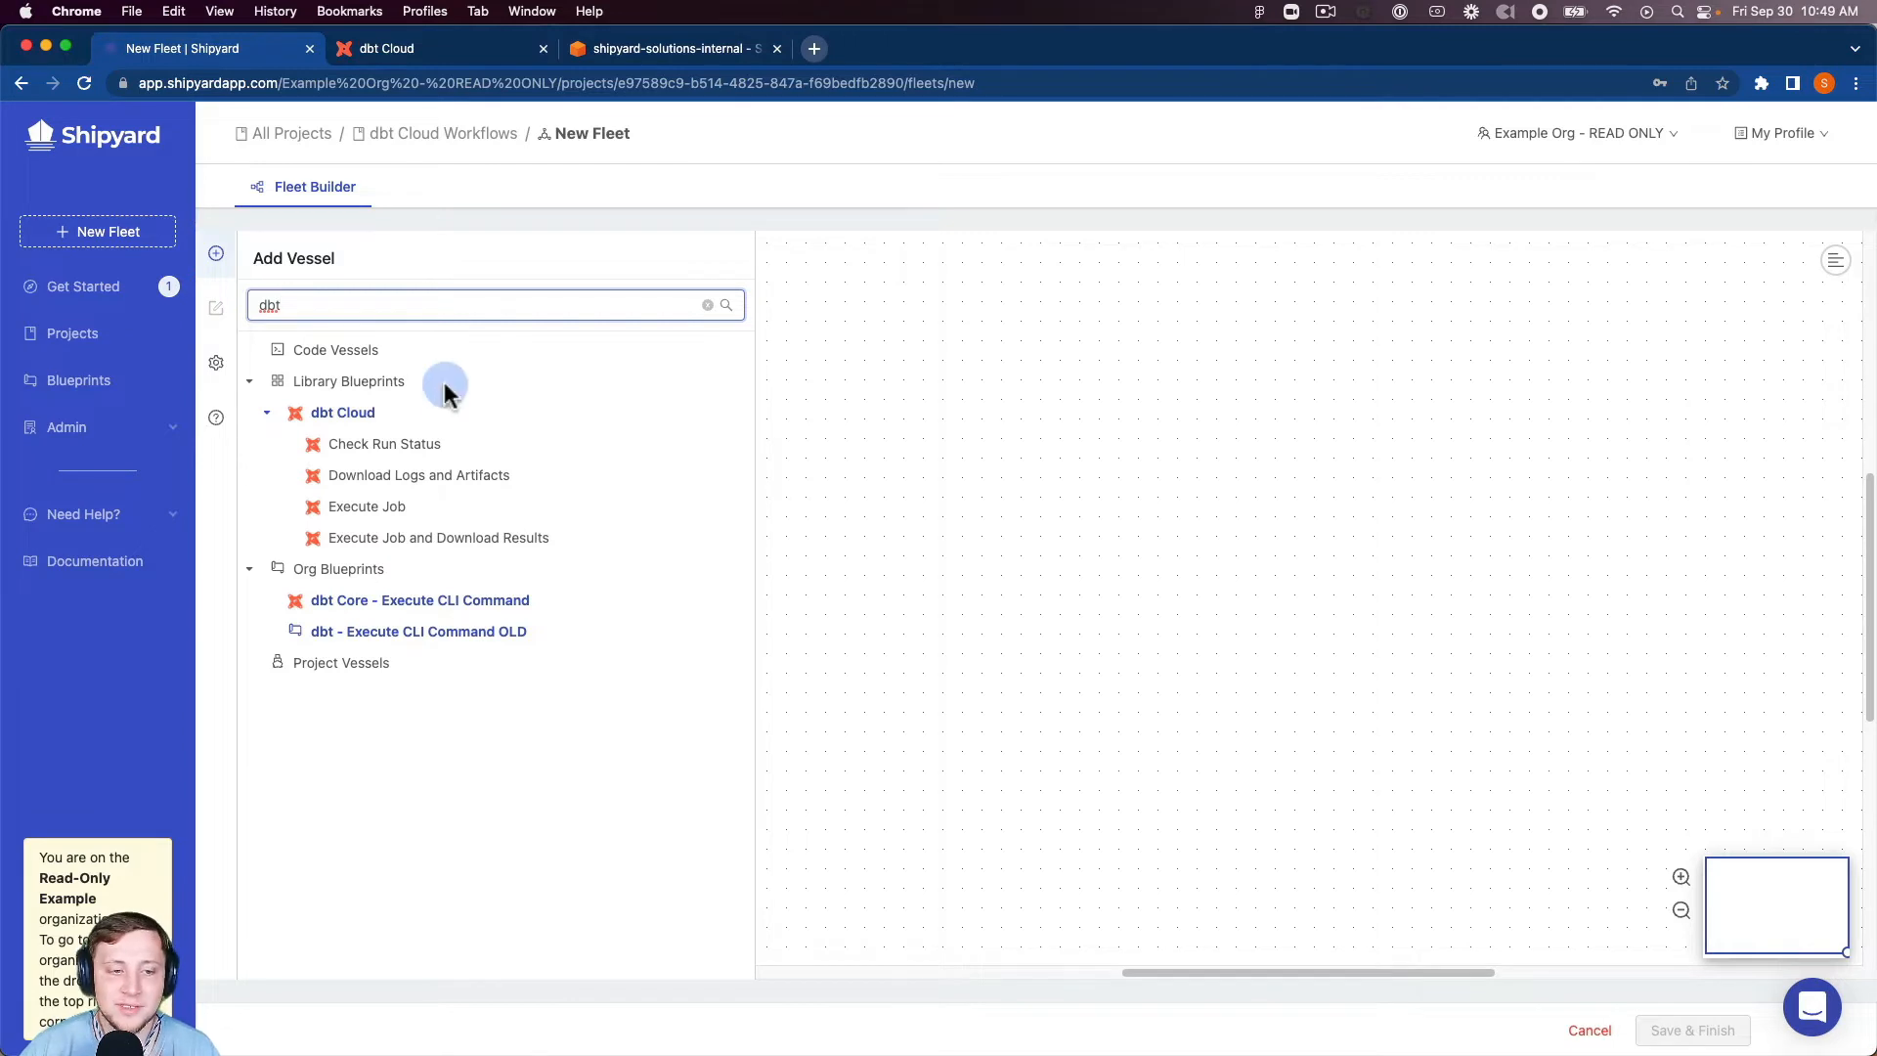
- Add a dbt Cloud Download Logs and Artifacts vessel to the fleet and dismiss its help text
mouse_move(358, 479)
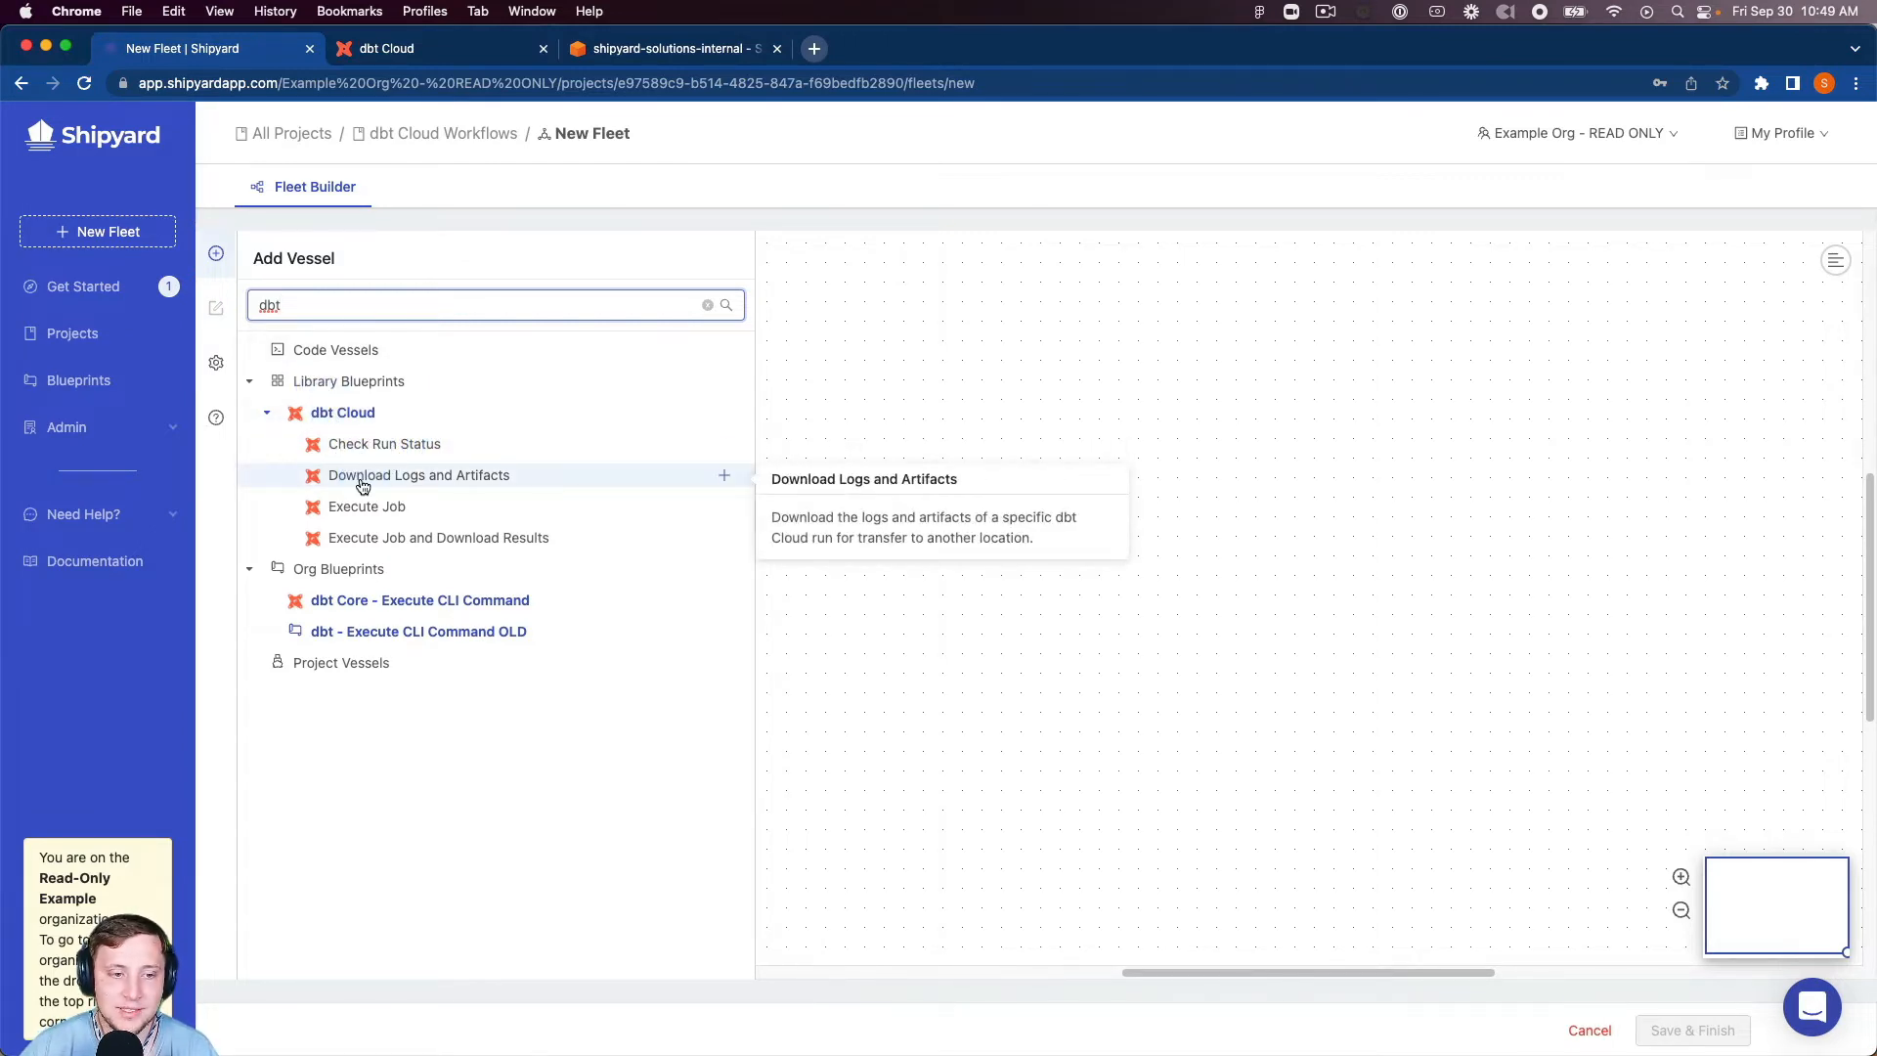
click(361, 486)
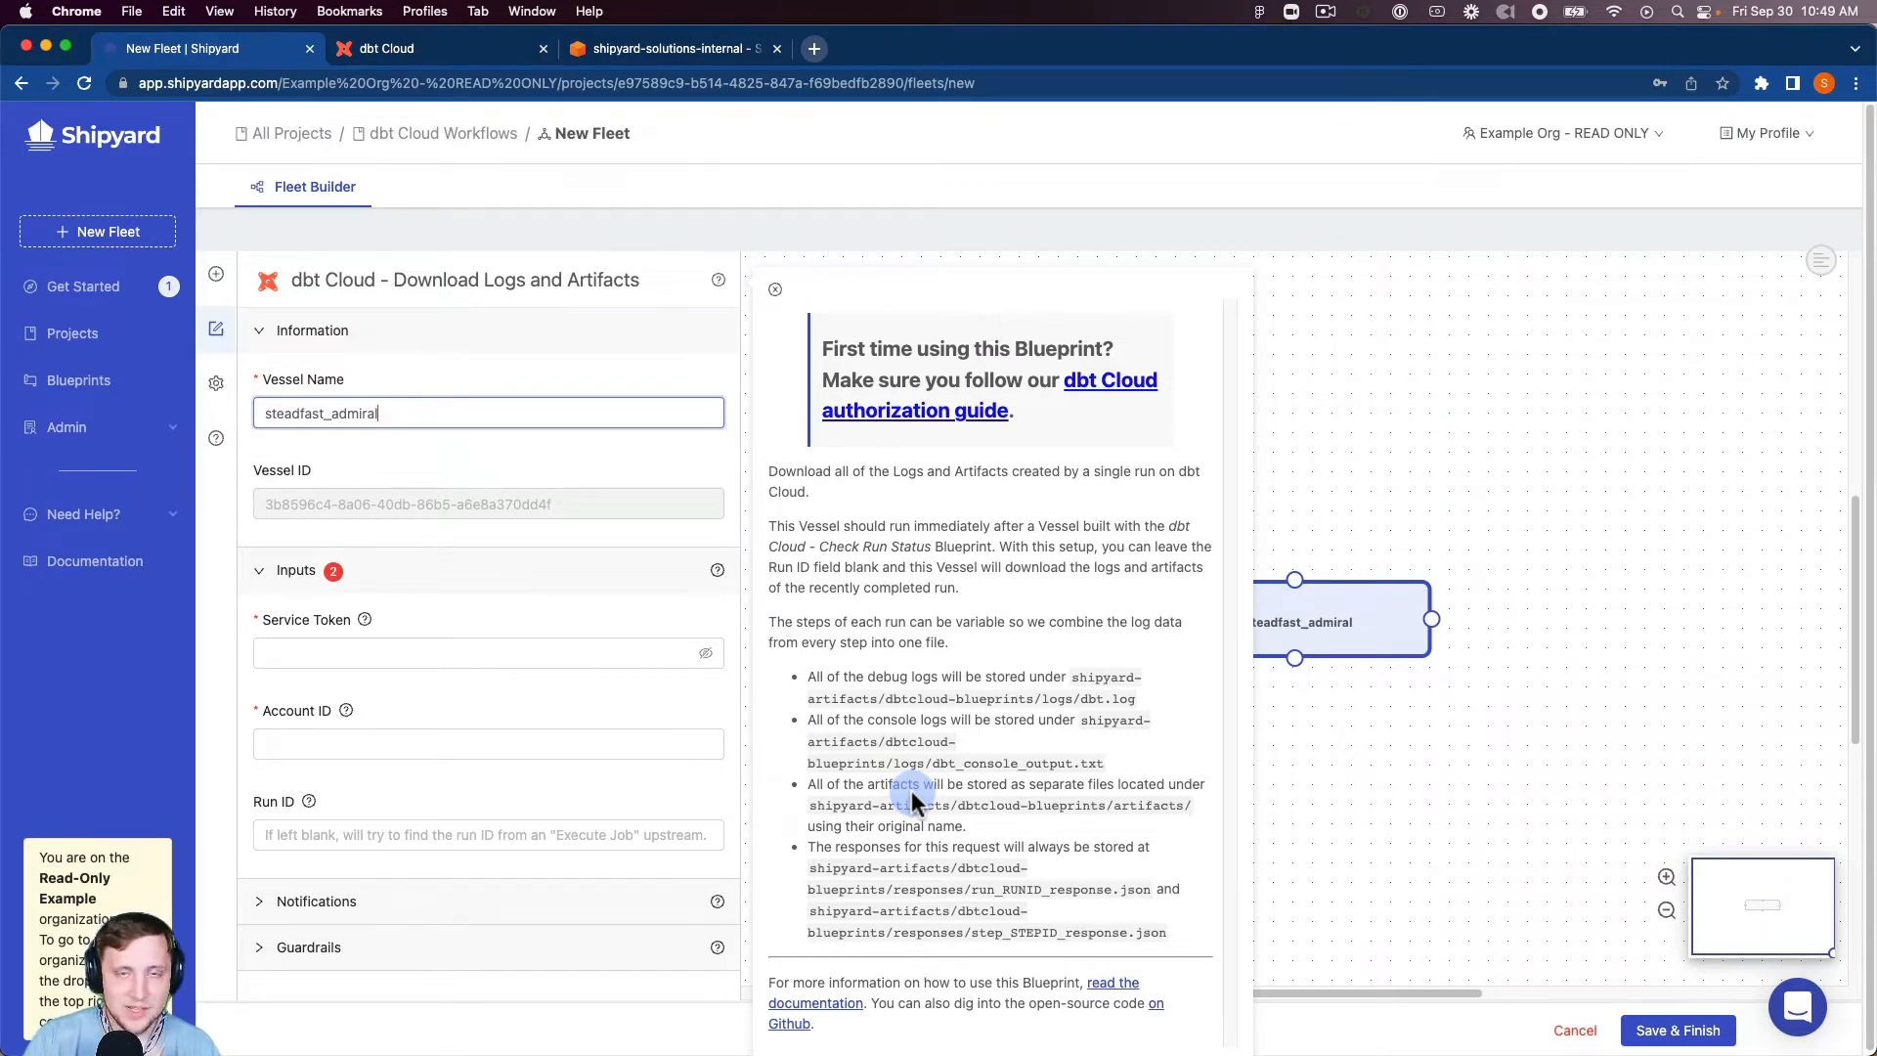
click(776, 288)
- Rename the new vessel as Download dbt Cloud Logs and move it to the canvas's upper-left area
double_click(453, 413)
text(Do)
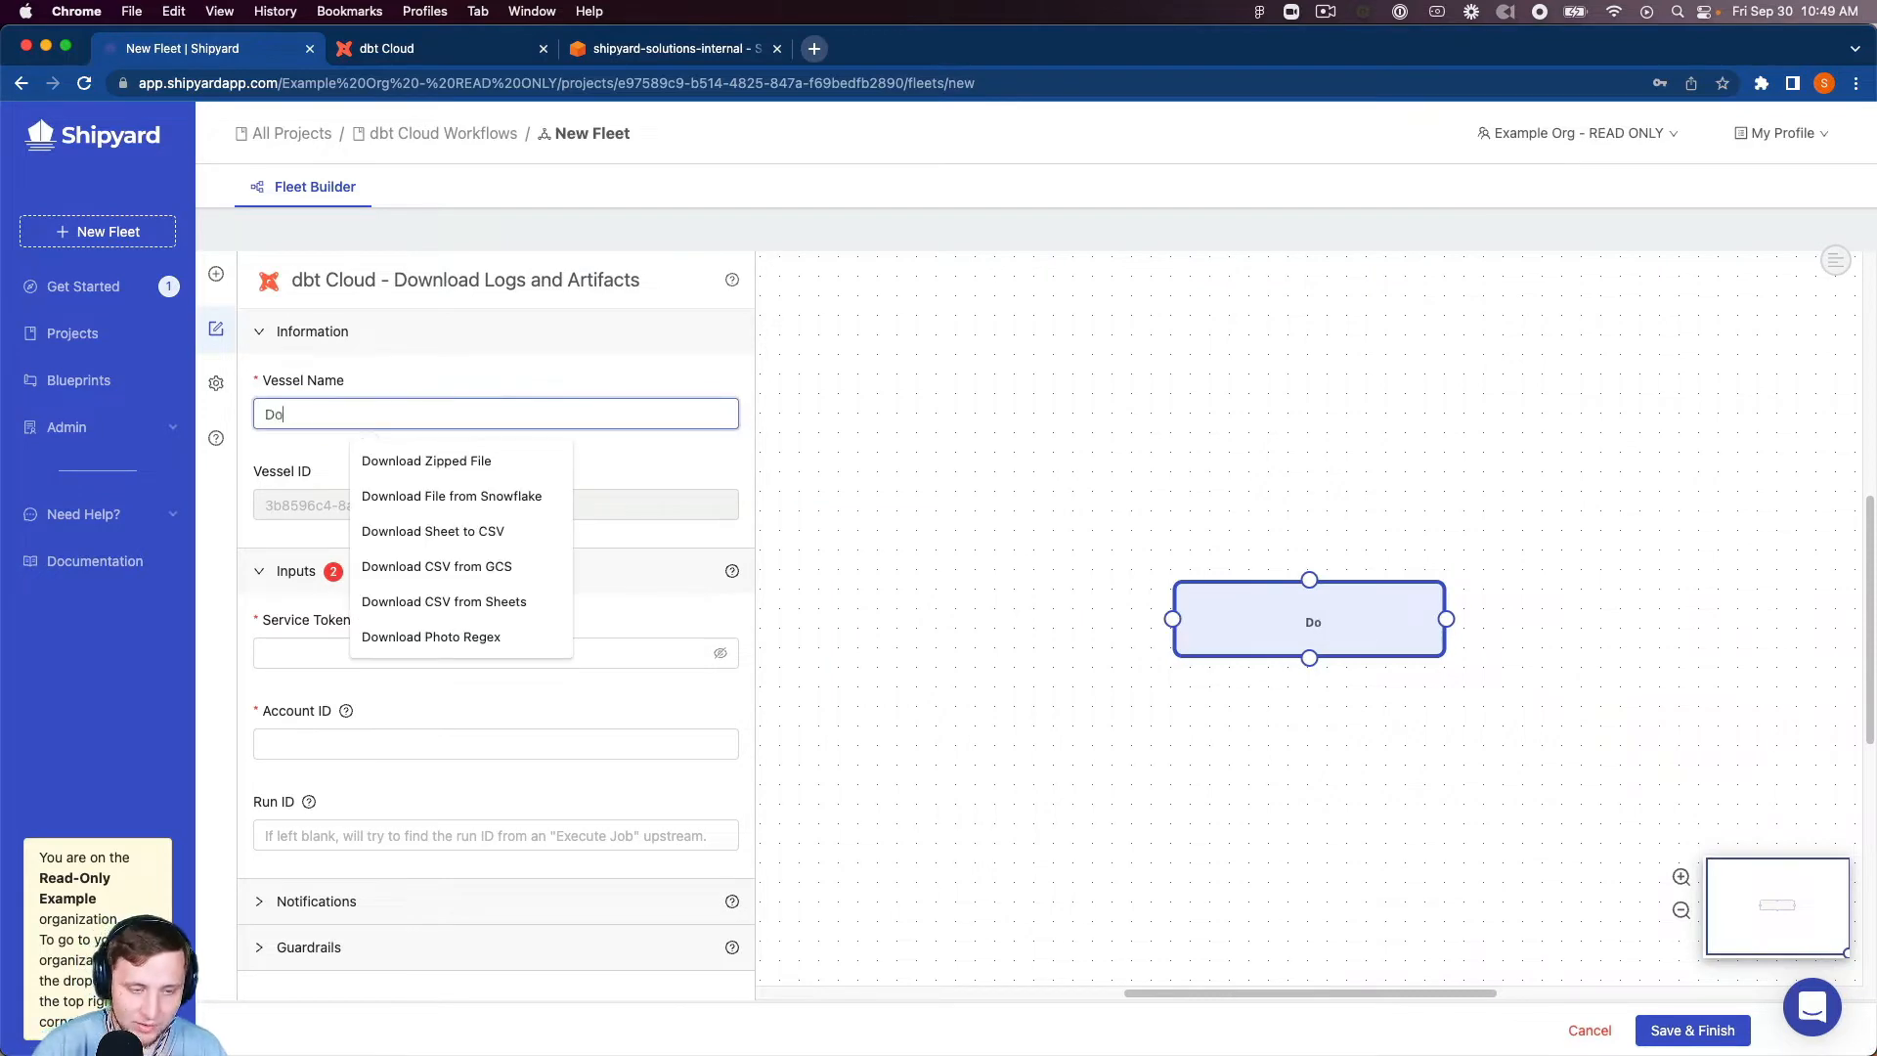
text(wnload dbt Clo)
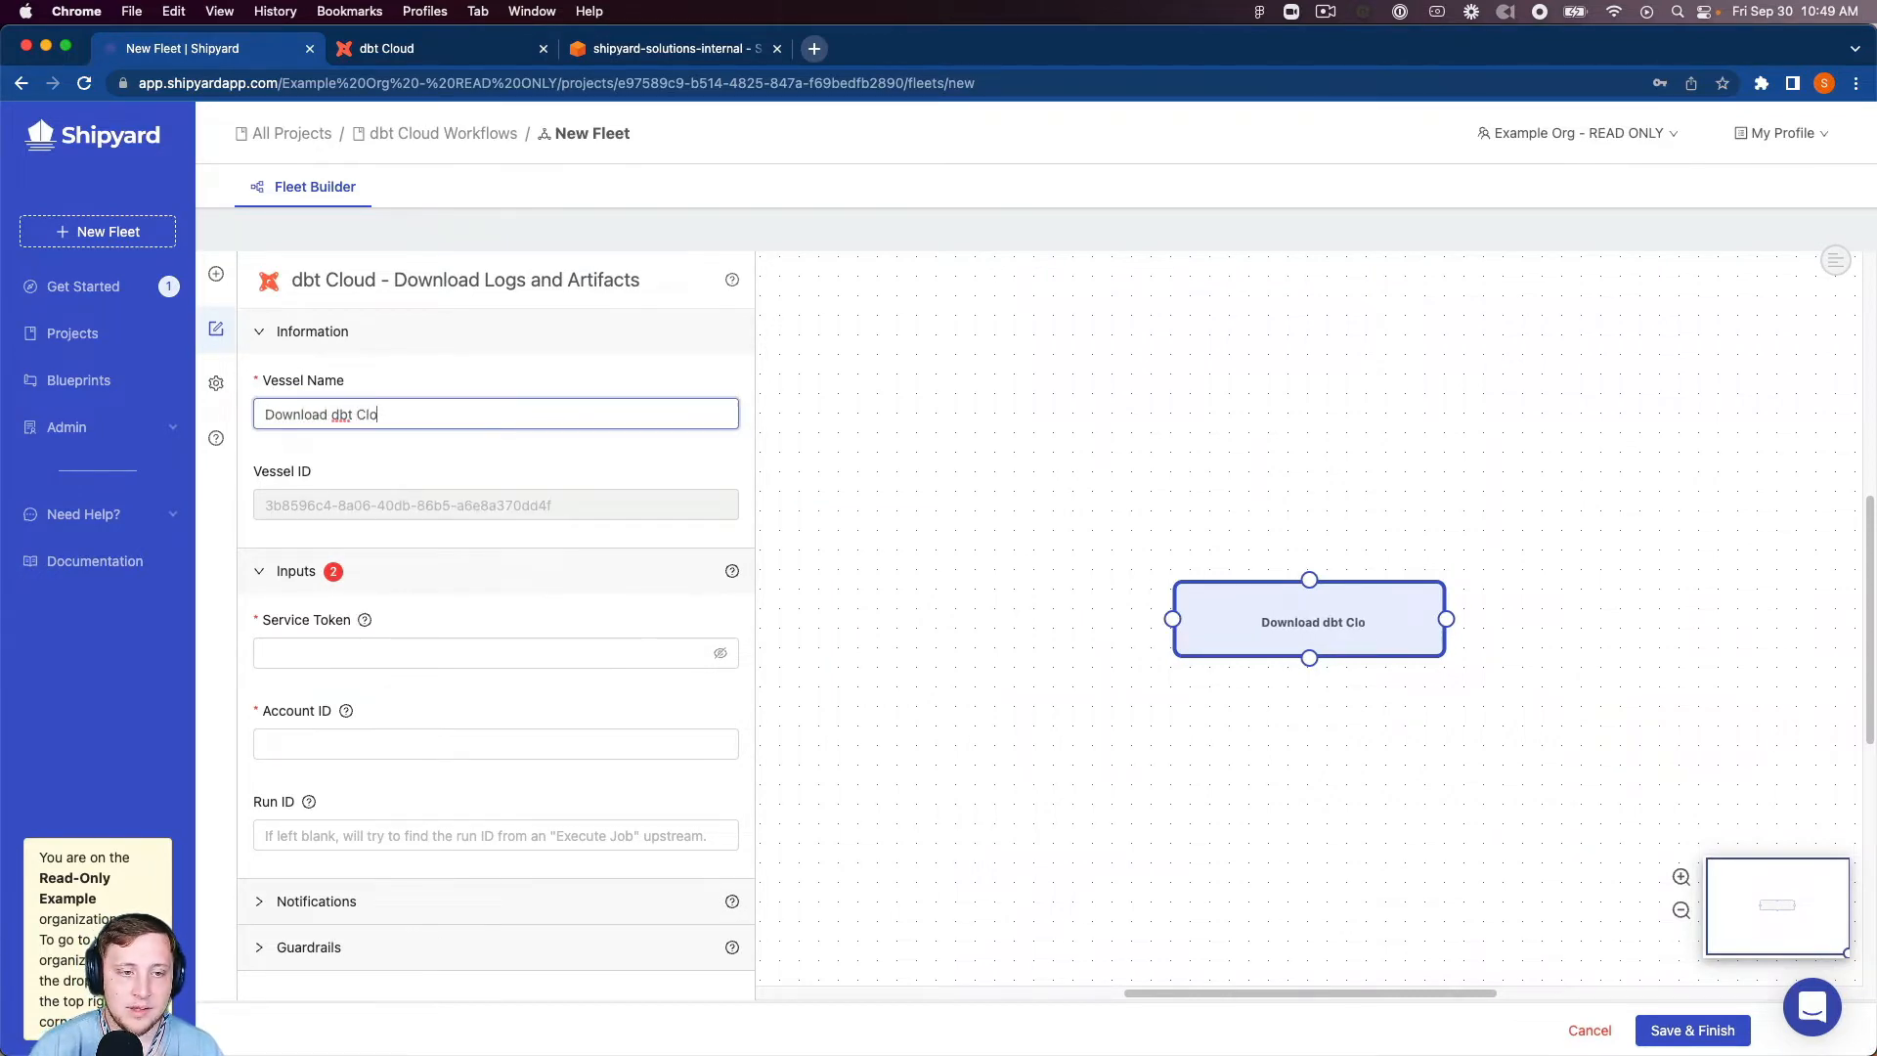
text(ud Logs)
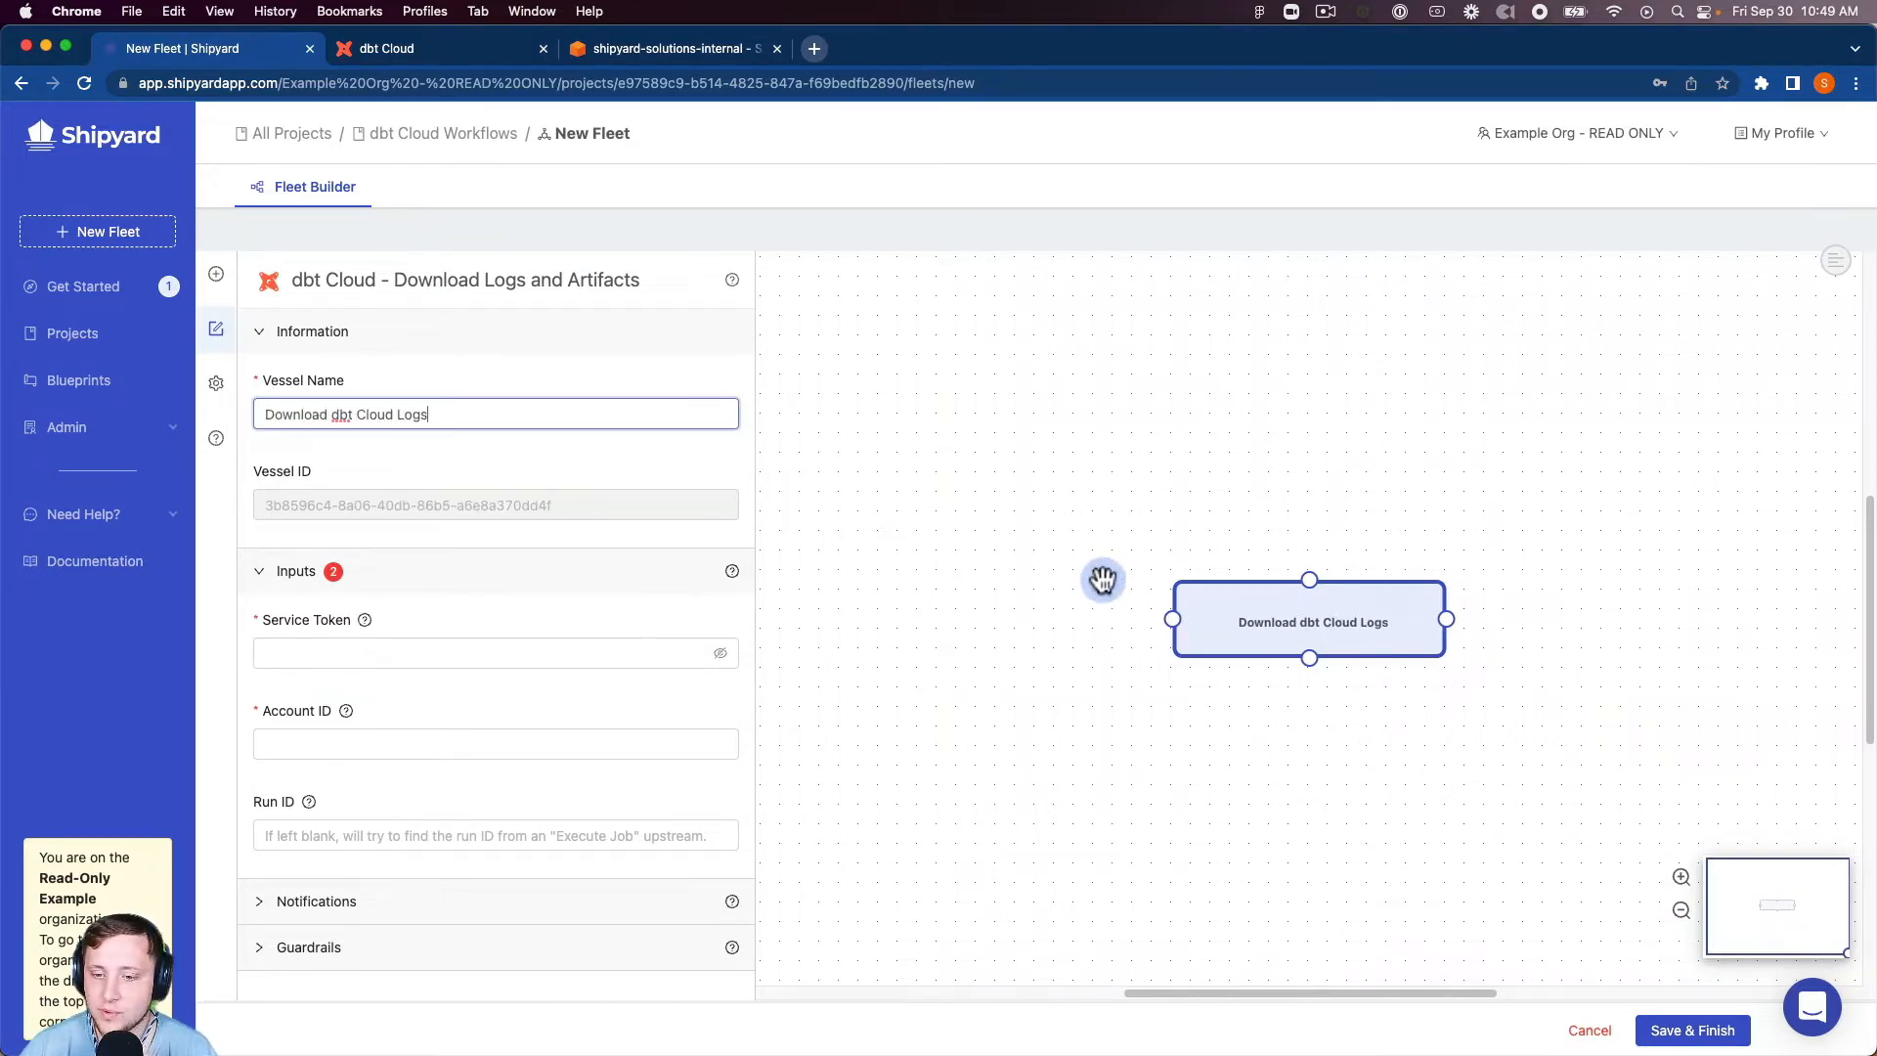
drag(1183, 591, 909, 335)
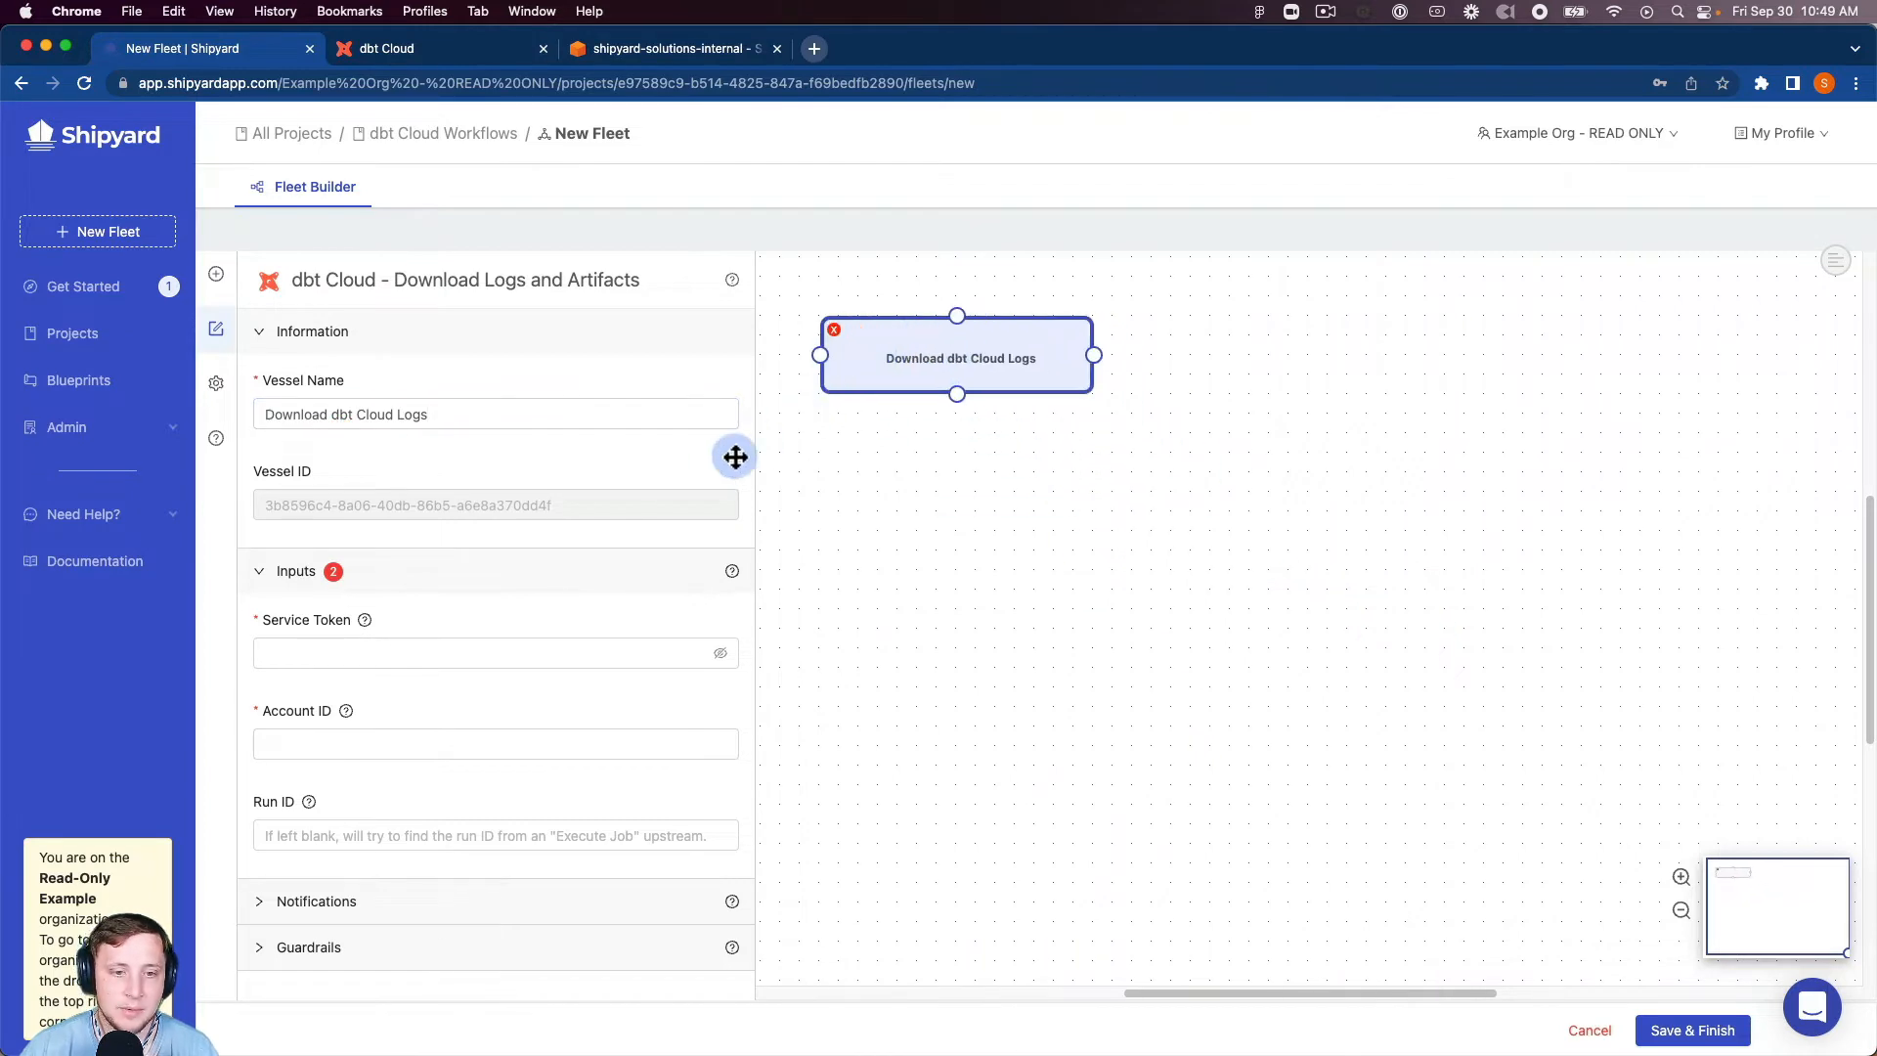
- Enter the dbt Cloud service token and account ID in the download vessel's inputs
click(444, 652)
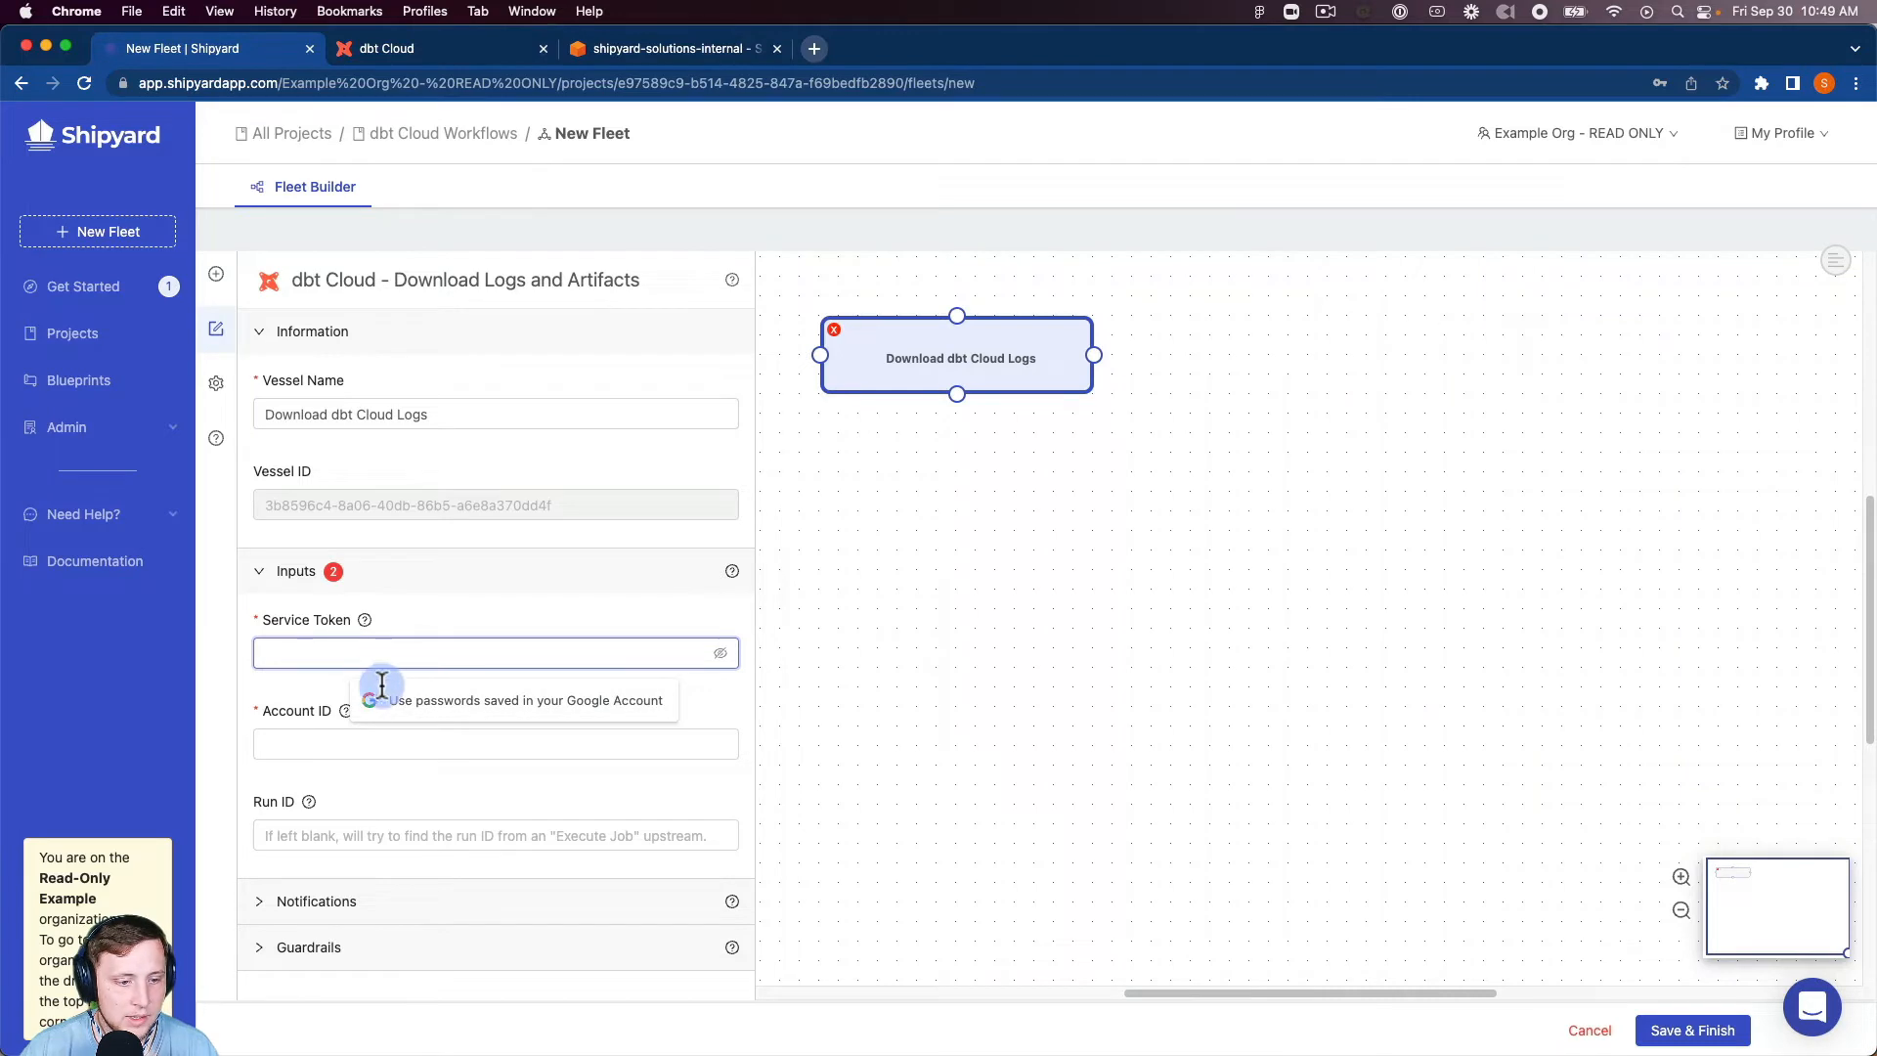
key(super+v)
click(311, 745)
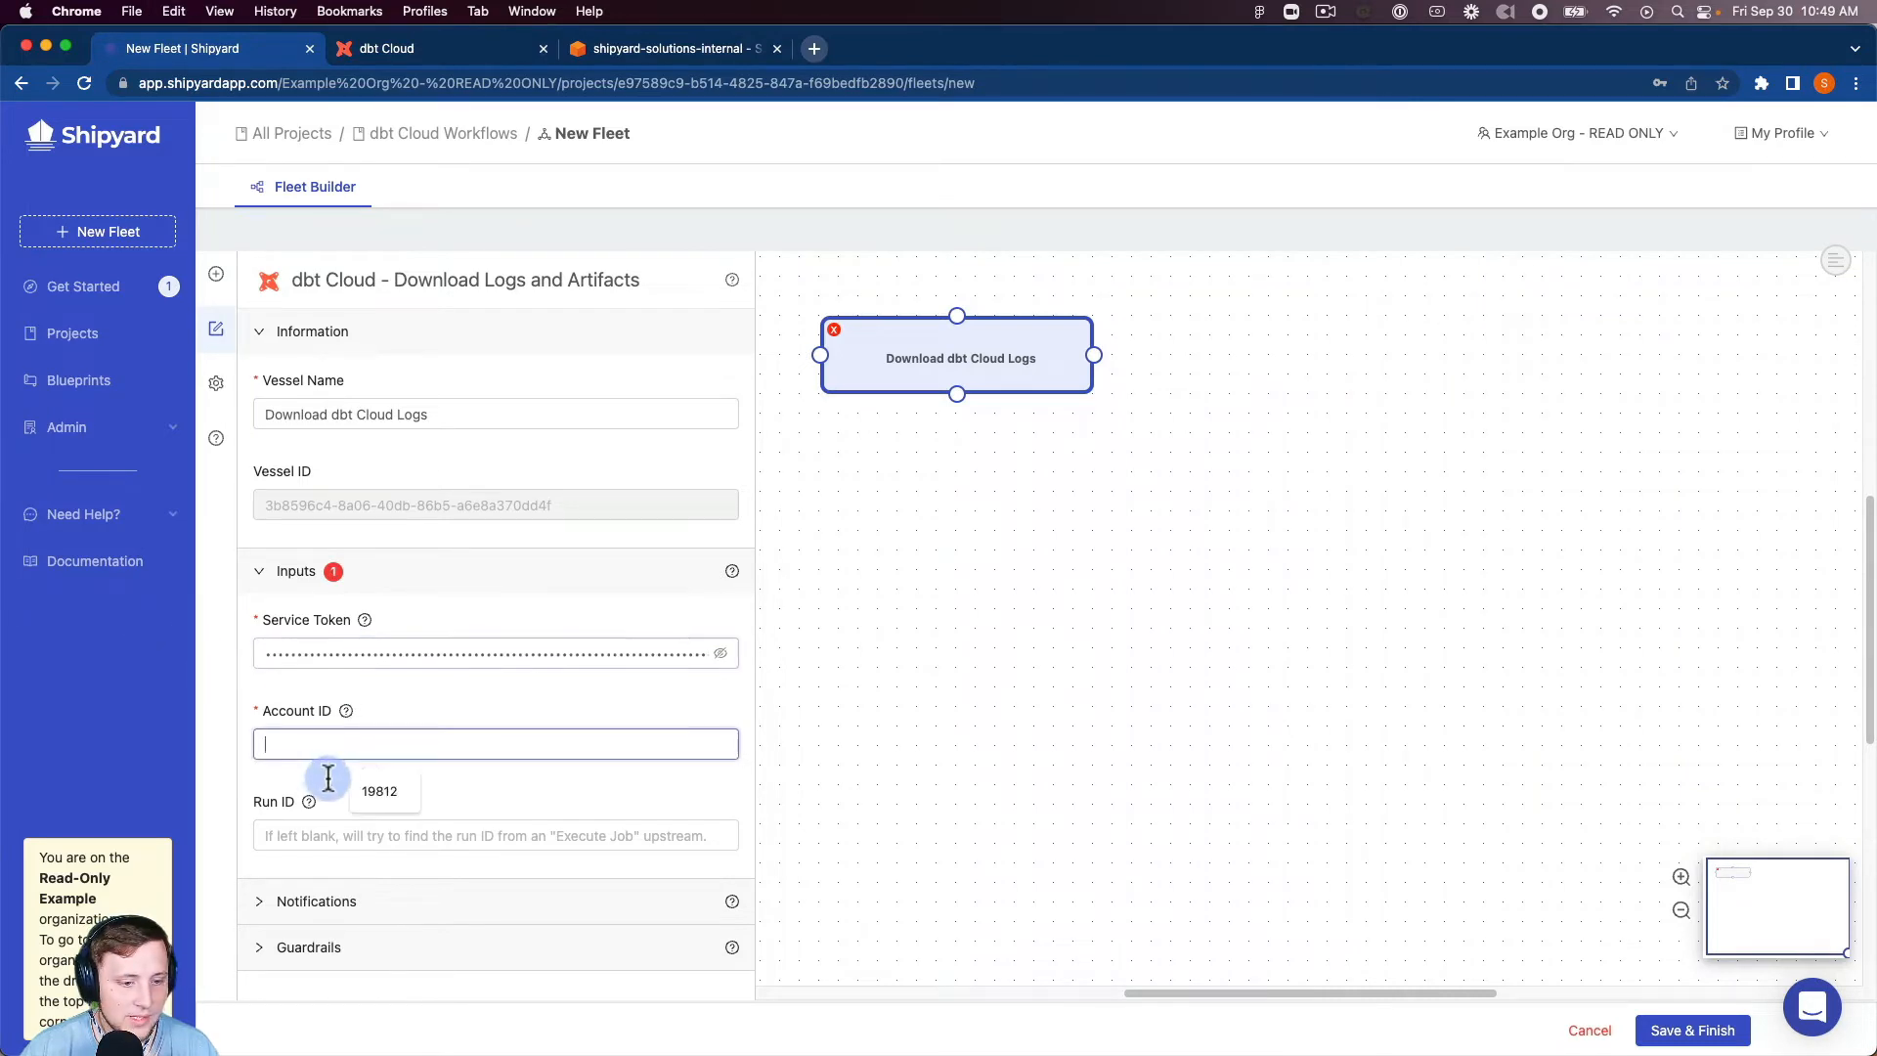
click(365, 811)
- Copy run ID 83540517 from the dbt Cloud run page's address and enter it as the Shipyard vessel's Run ID
click(479, 51)
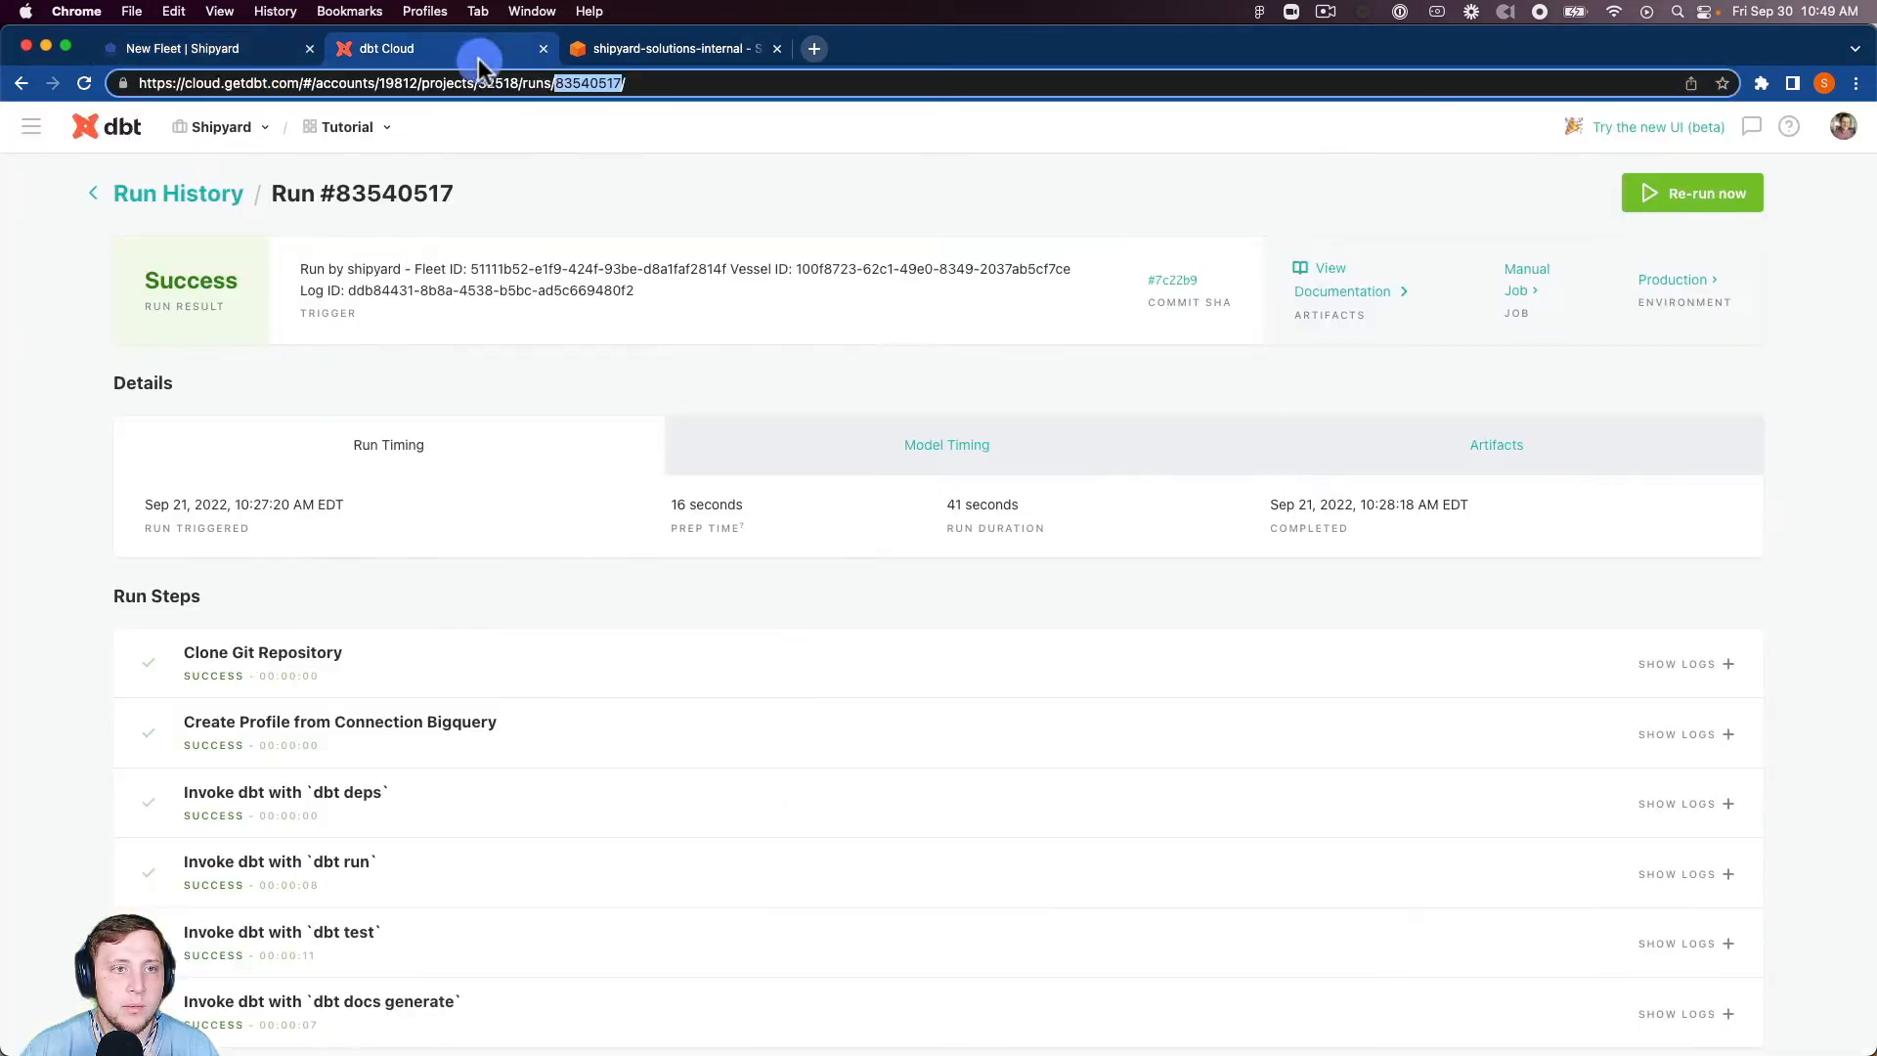
right_click(594, 86)
click(623, 247)
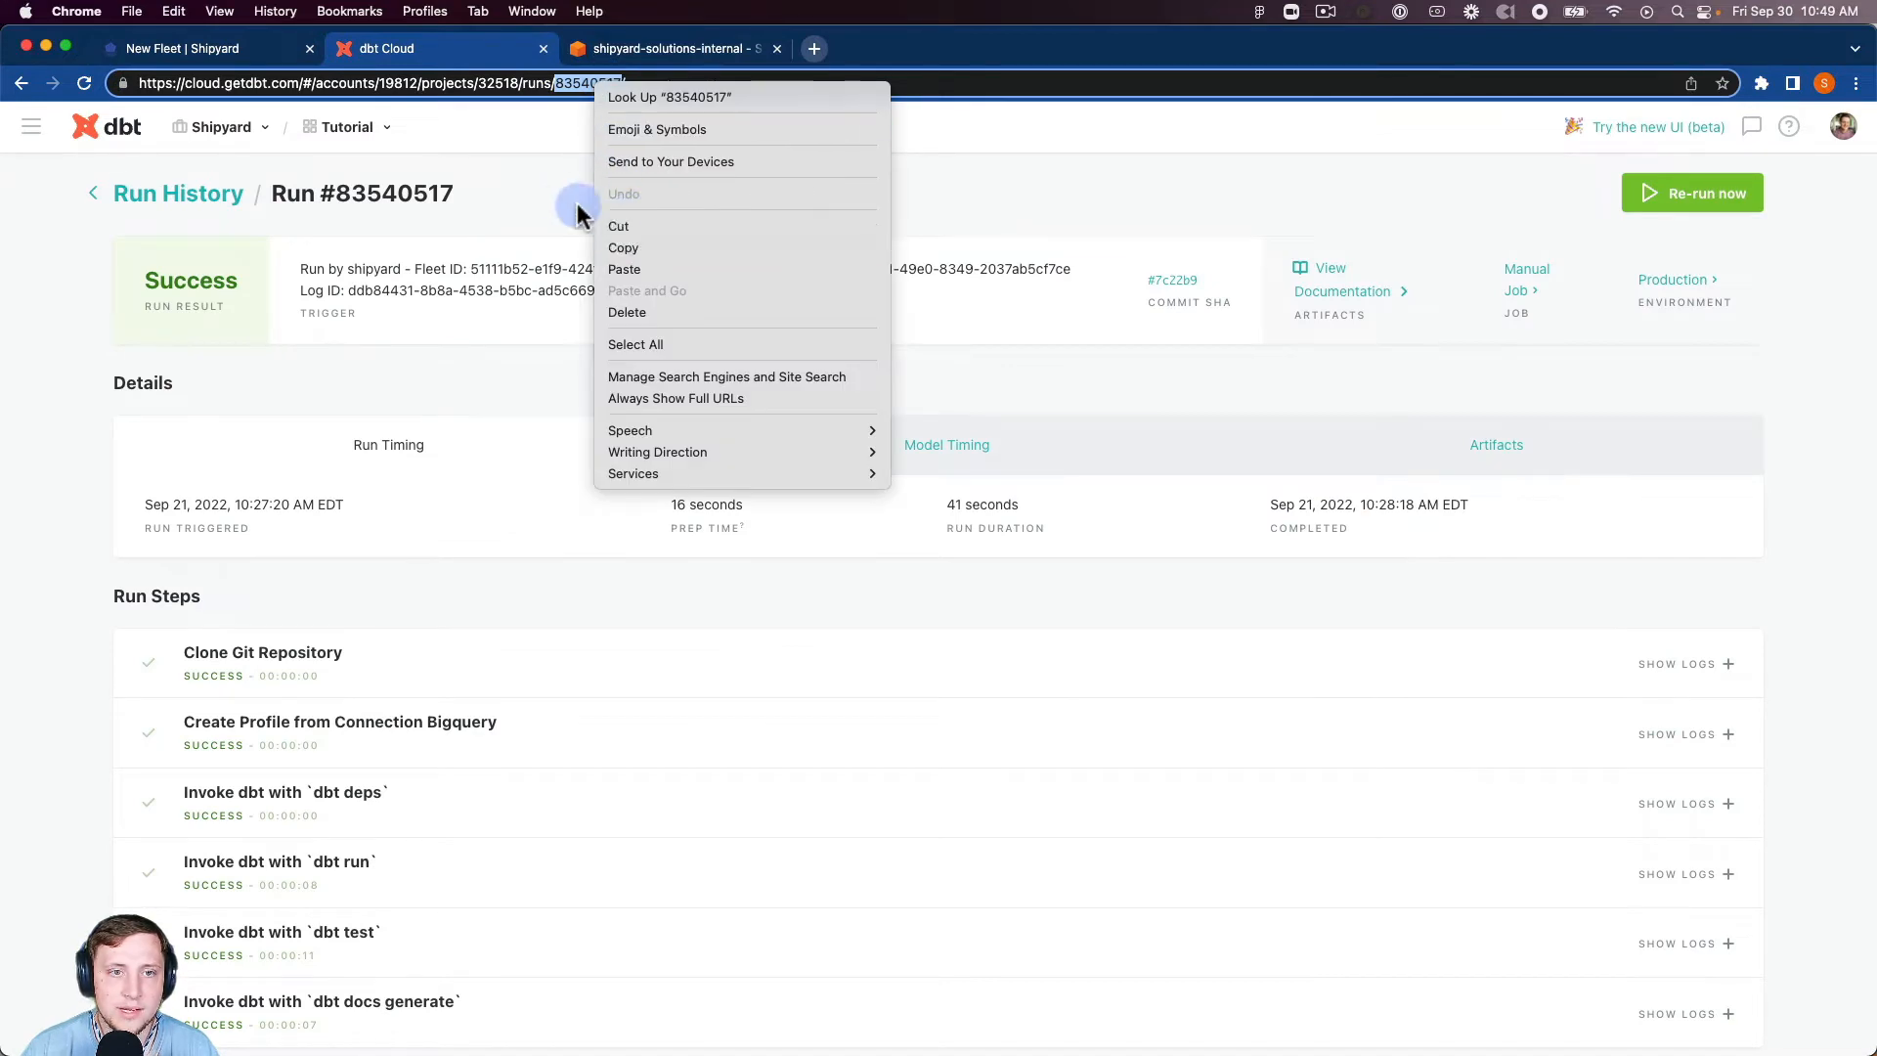
click(195, 48)
click(381, 837)
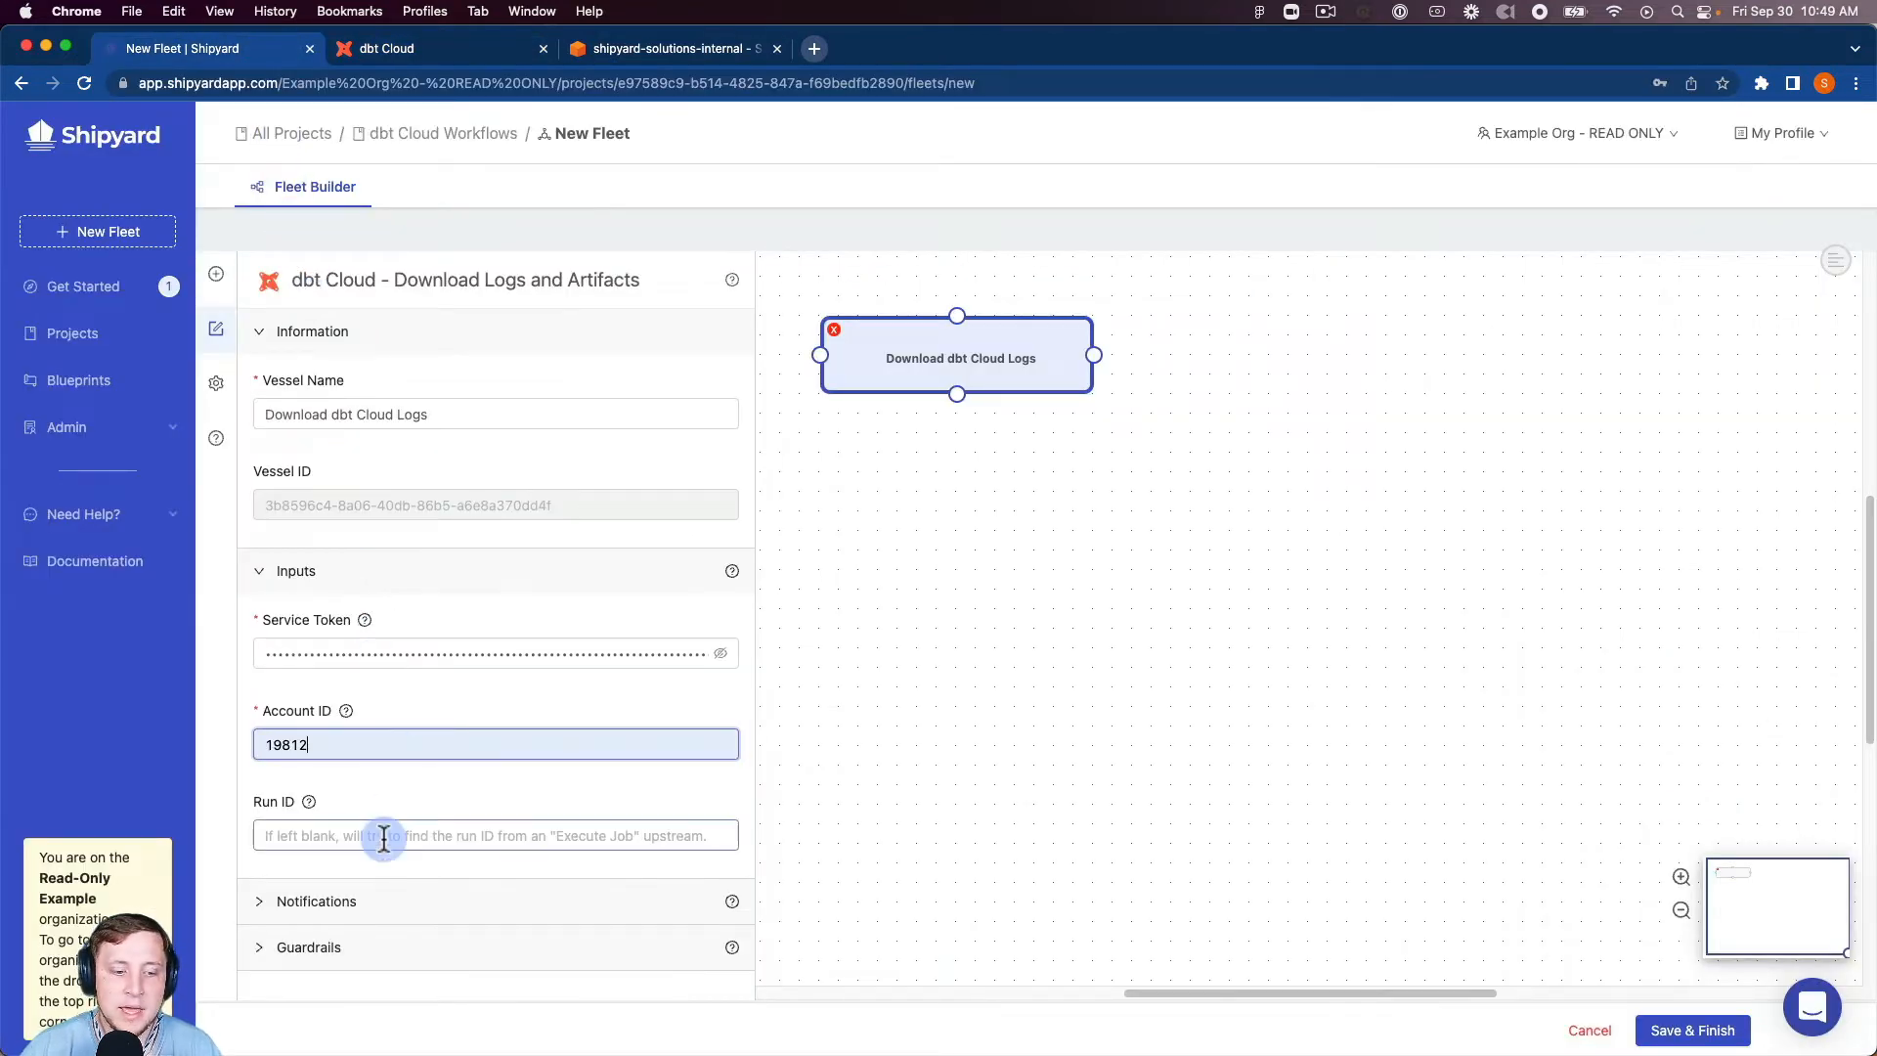
key(super+v)
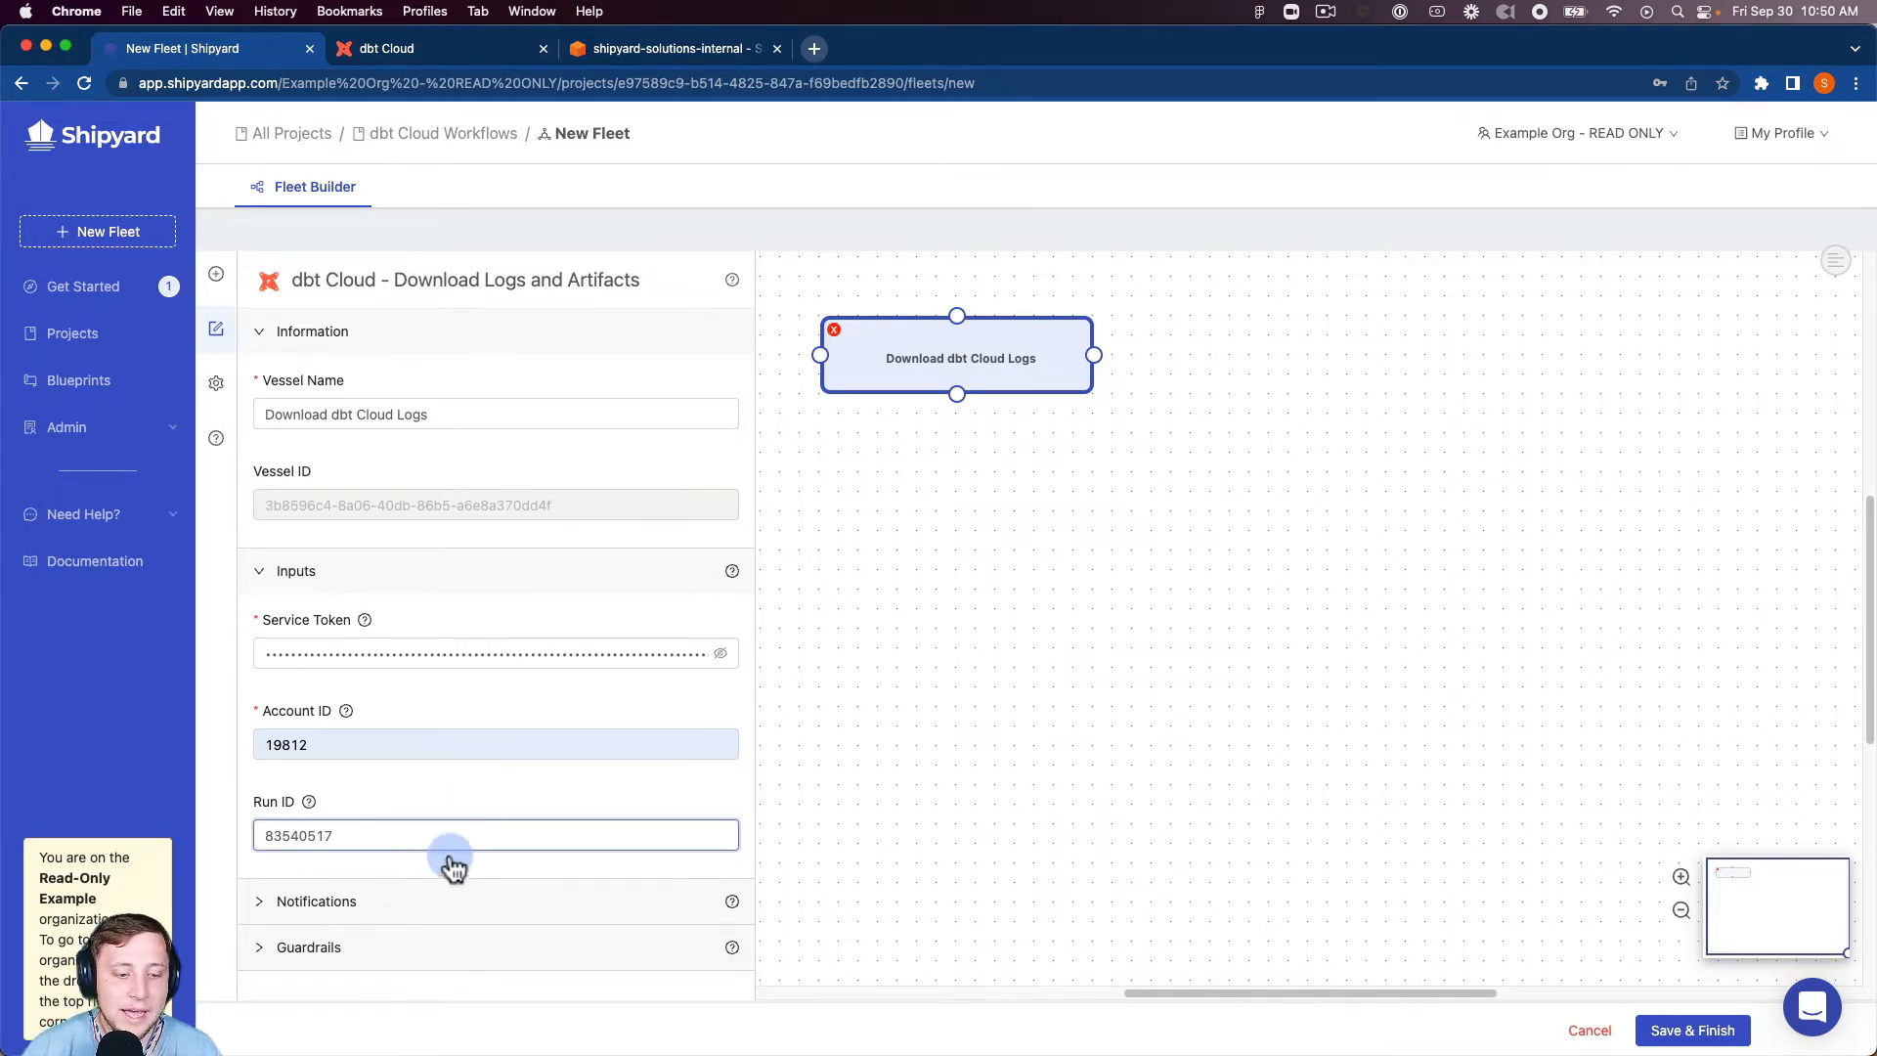
- Examine the download vessel's notification and guardrail settings
click(408, 887)
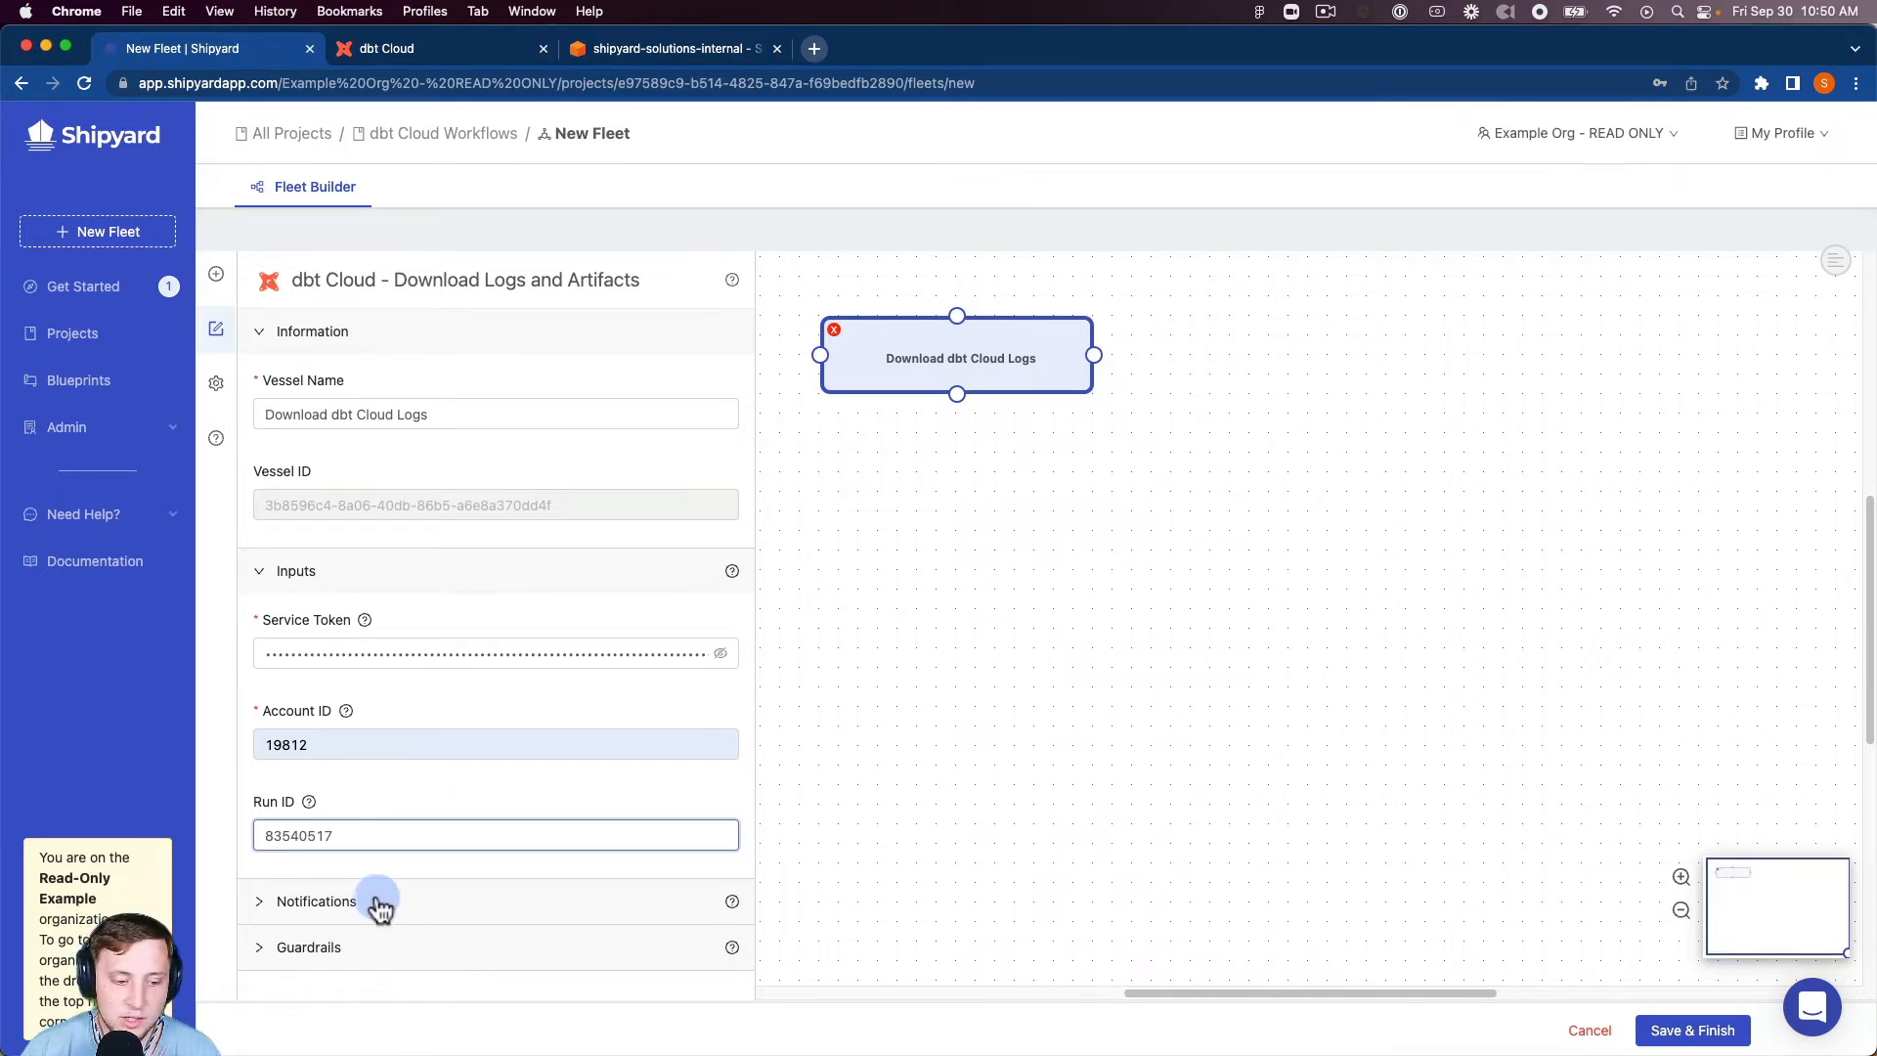
click(377, 903)
scroll(389, 812, down, 2)
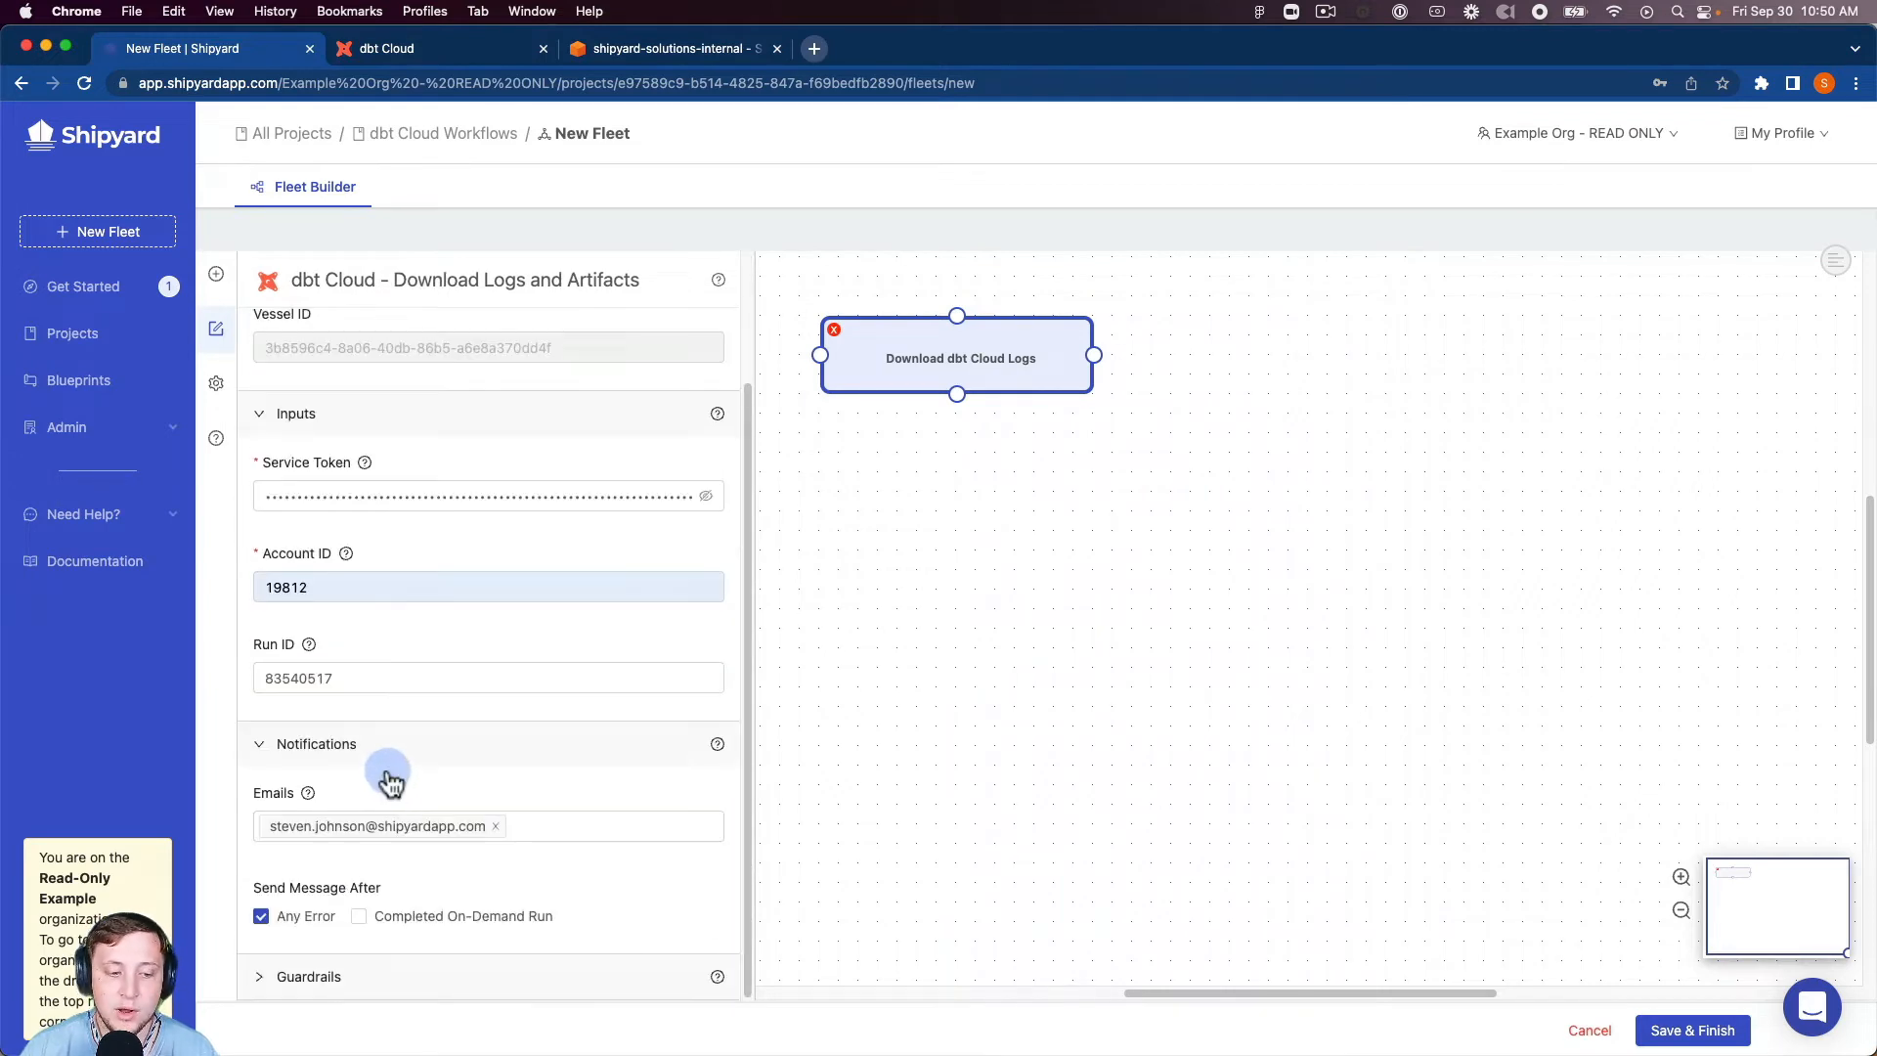
click(368, 825)
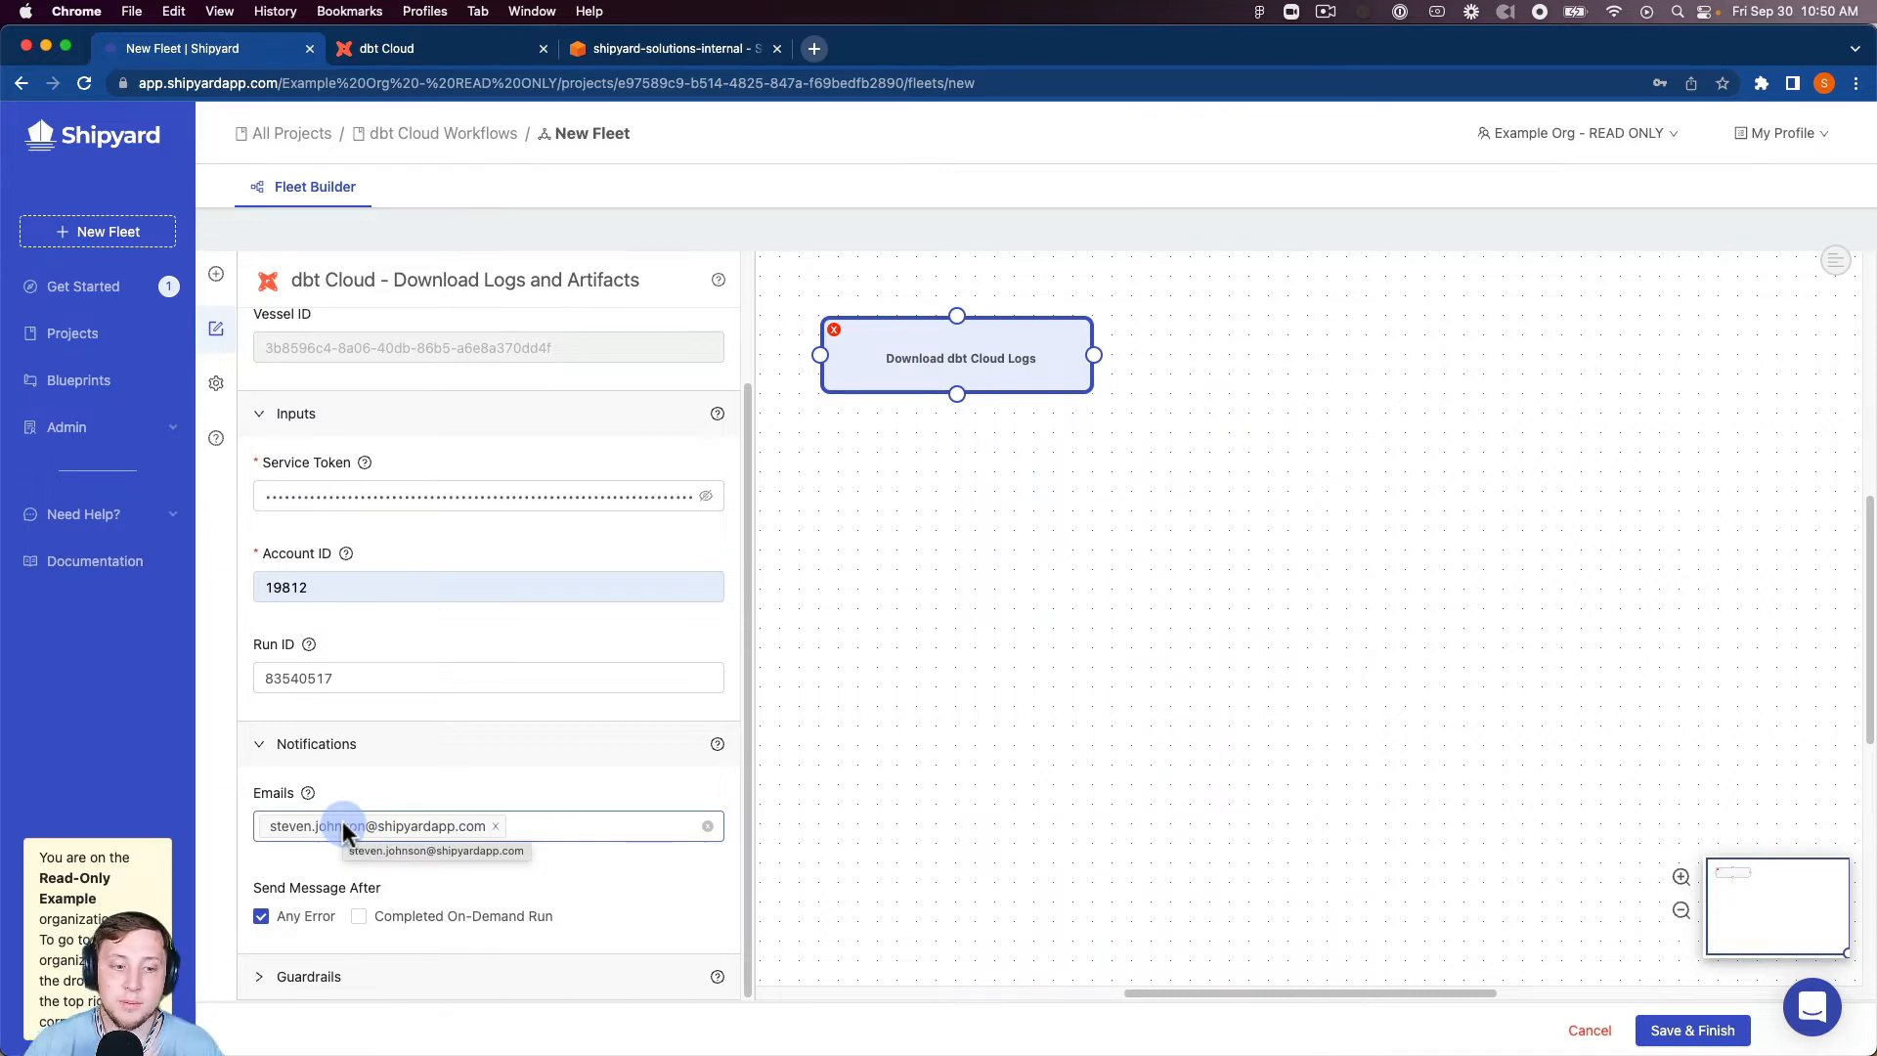
click(332, 975)
scroll(330, 939, down, 5)
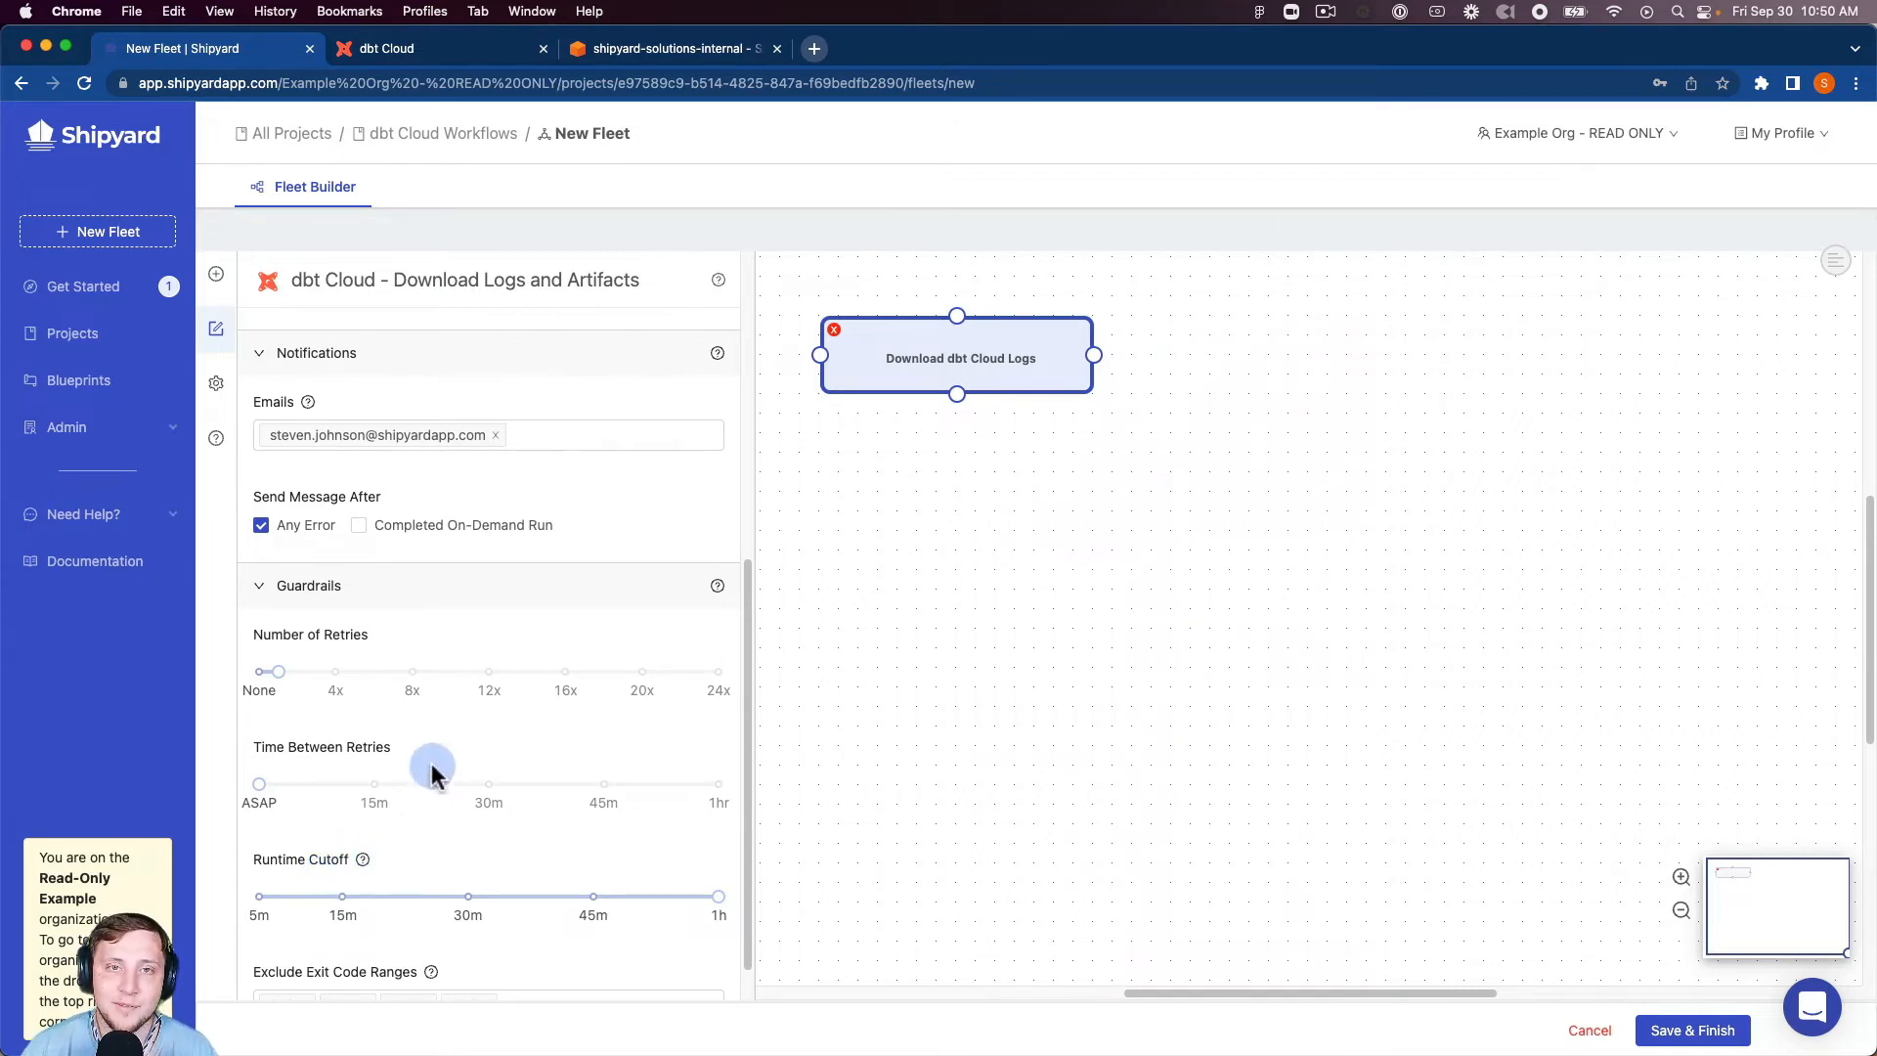
- Add an Amazon S3 Upload Files vessel, place it beside the download vessel and dismiss its help text
click(217, 276)
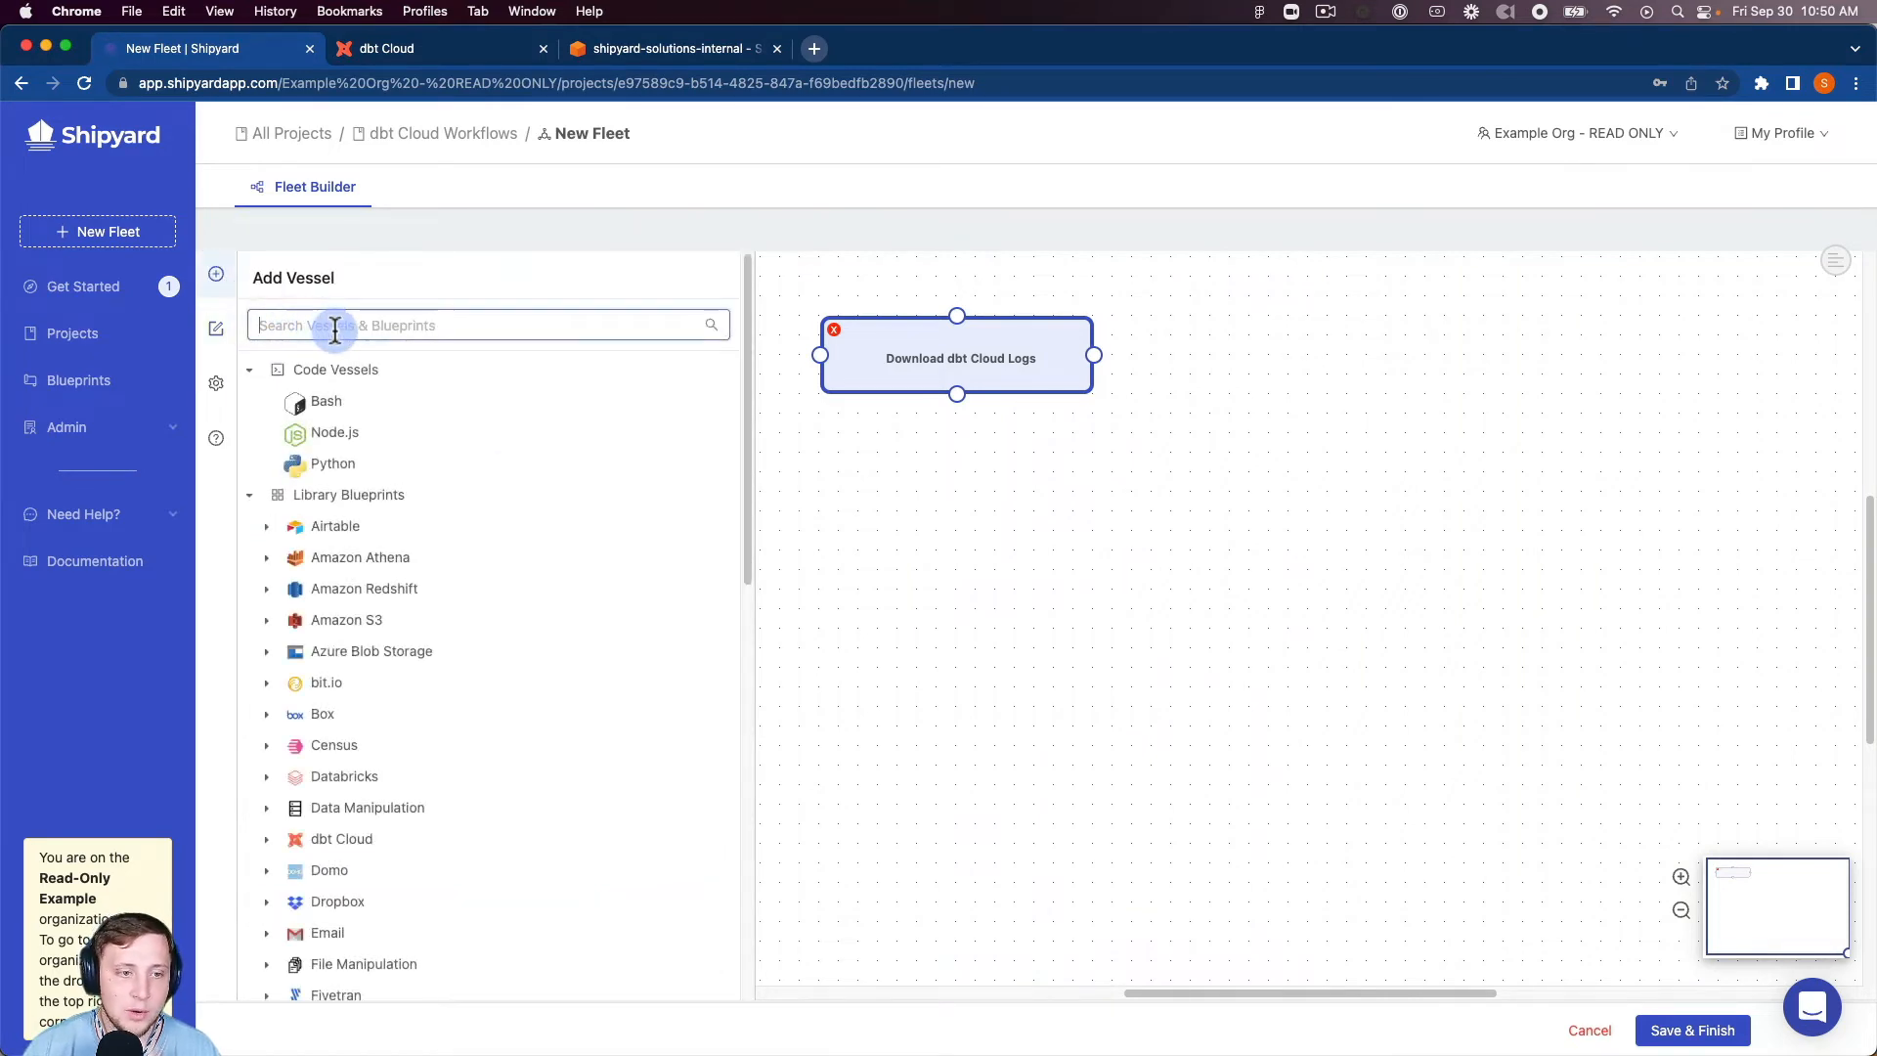
text(s3)
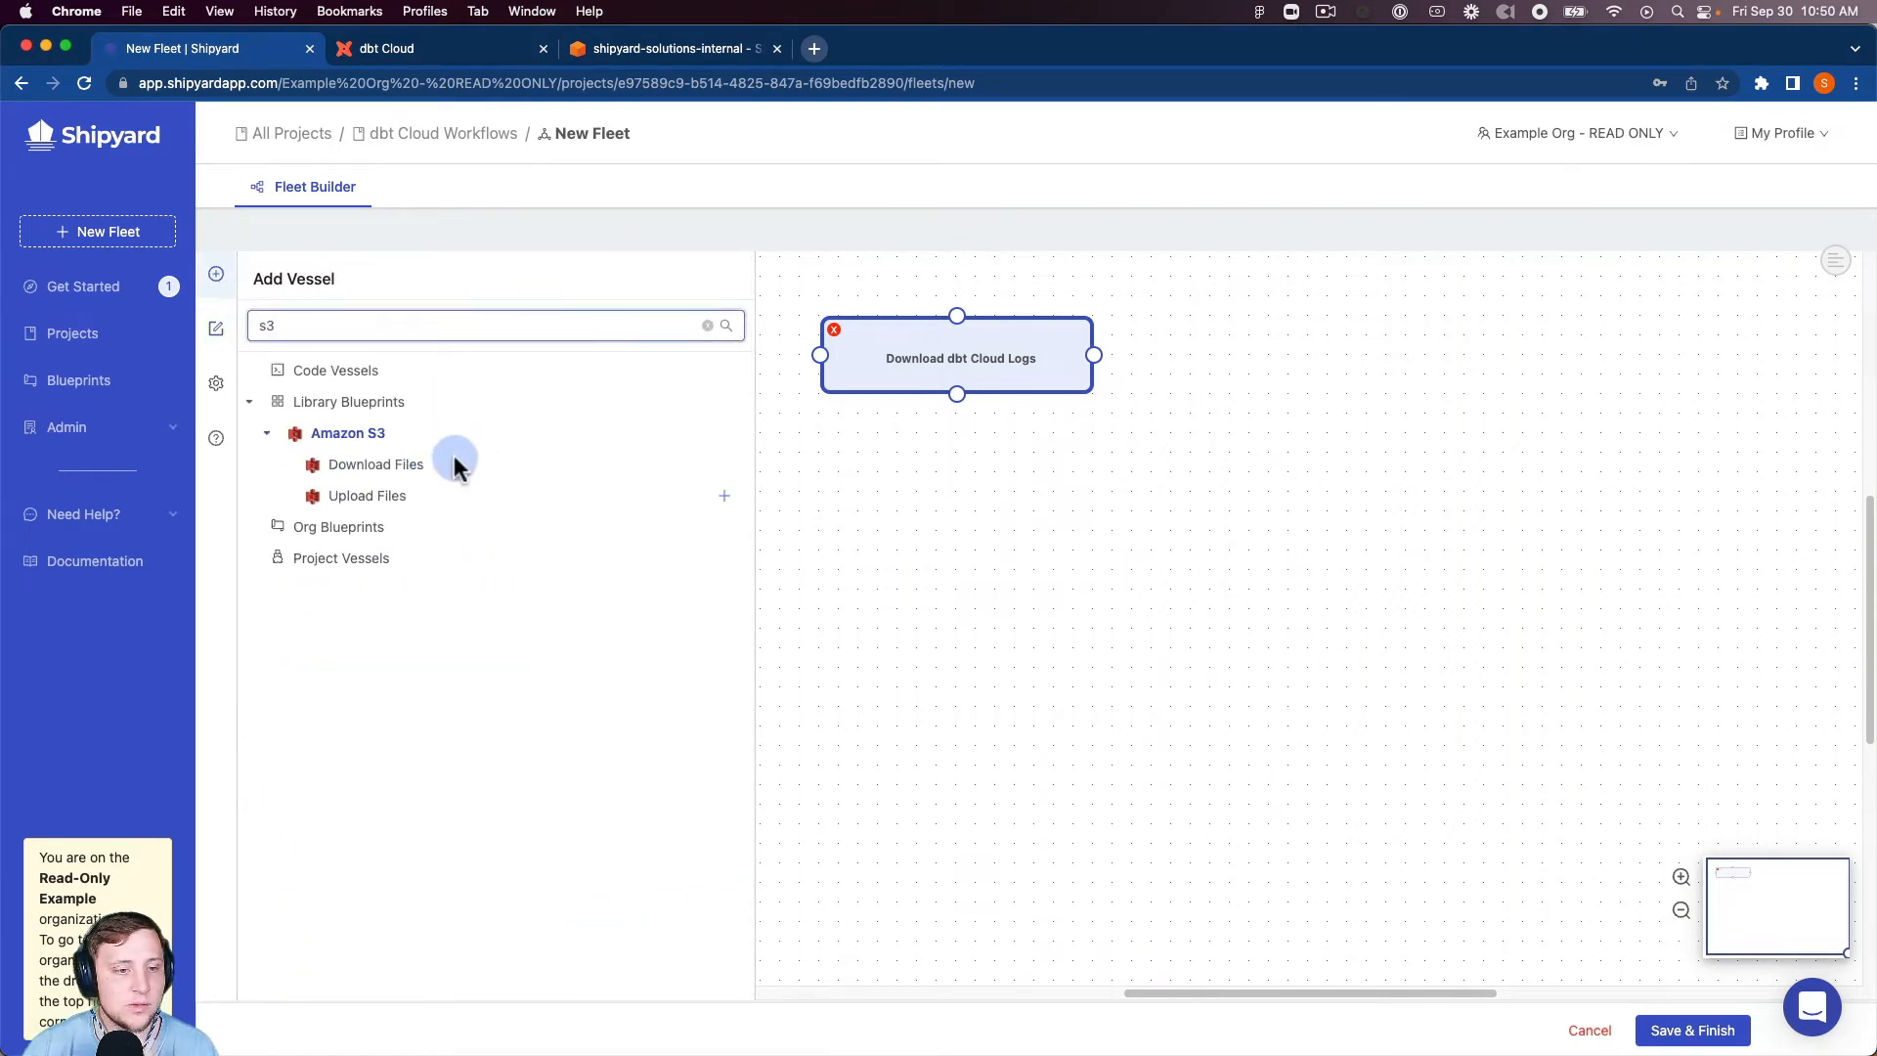
click(540, 500)
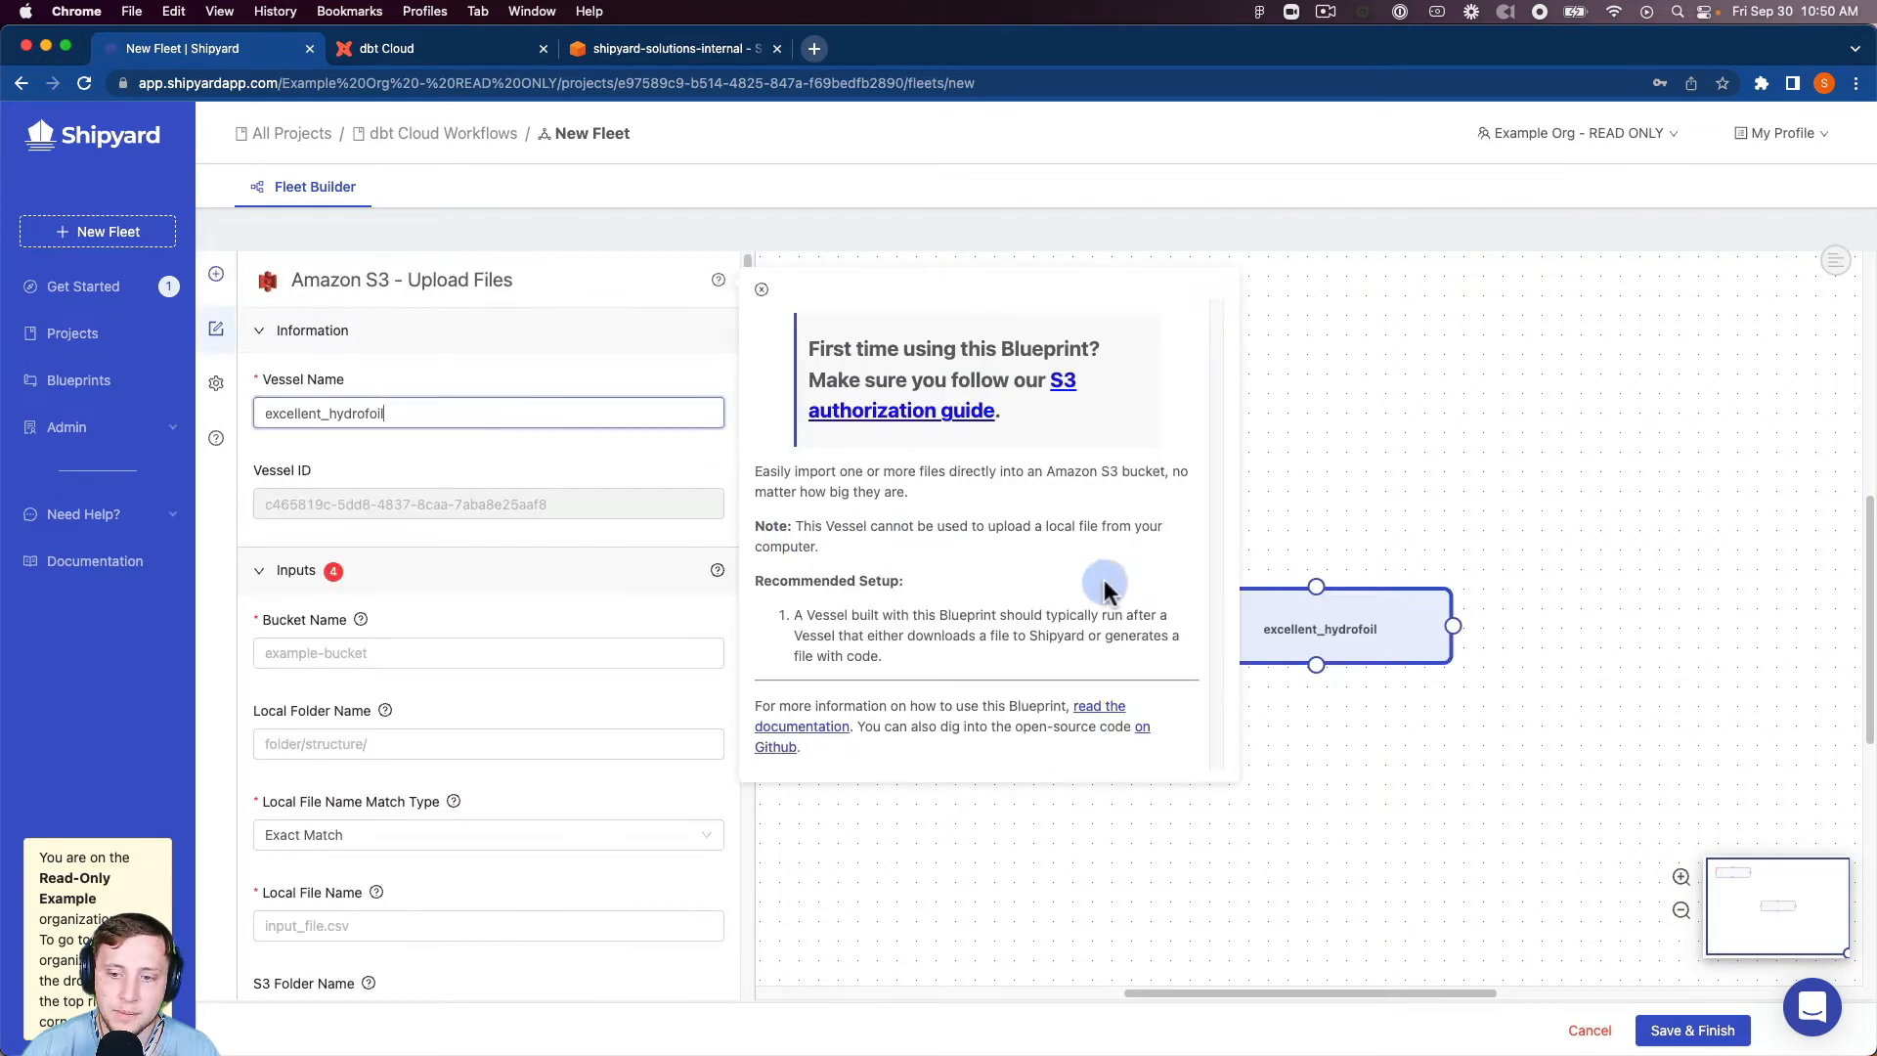
drag(1400, 563, 1418, 380)
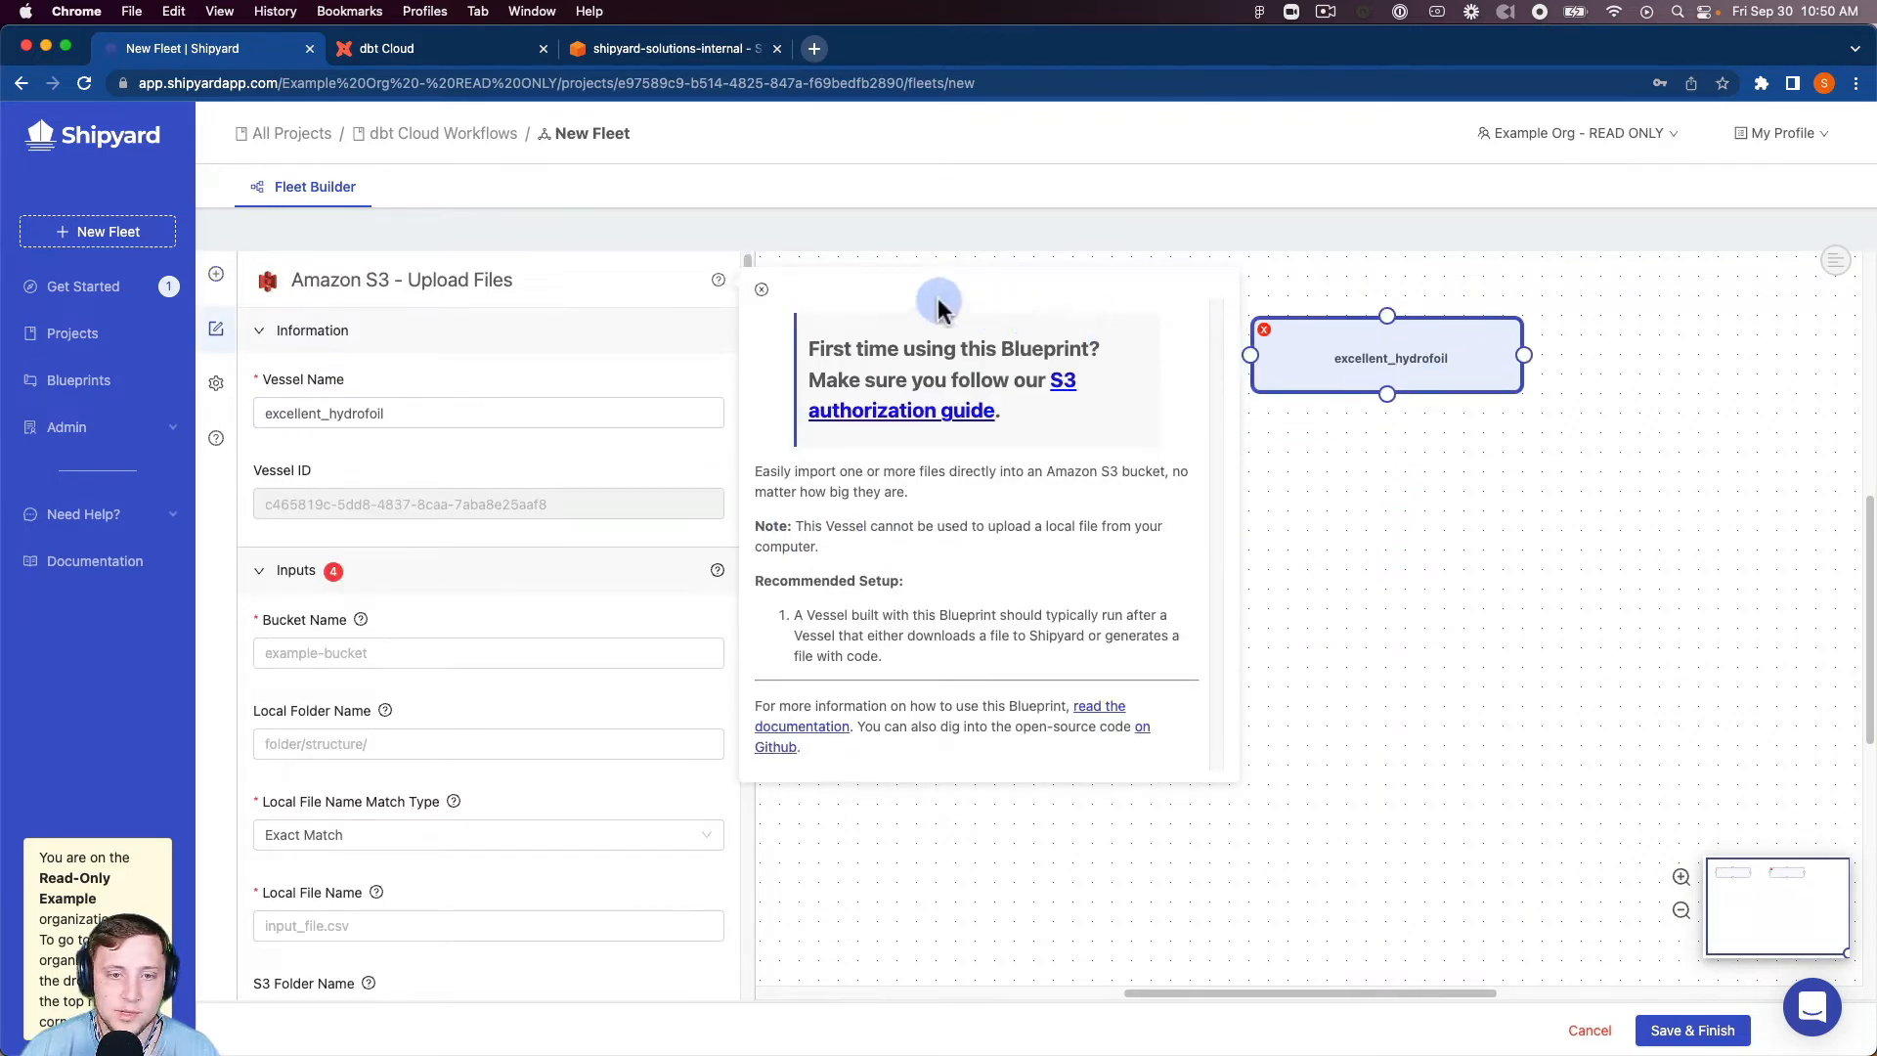
click(762, 289)
- Rename the S3 upload vessel as Upload dbt logs to S3
double_click(523, 413)
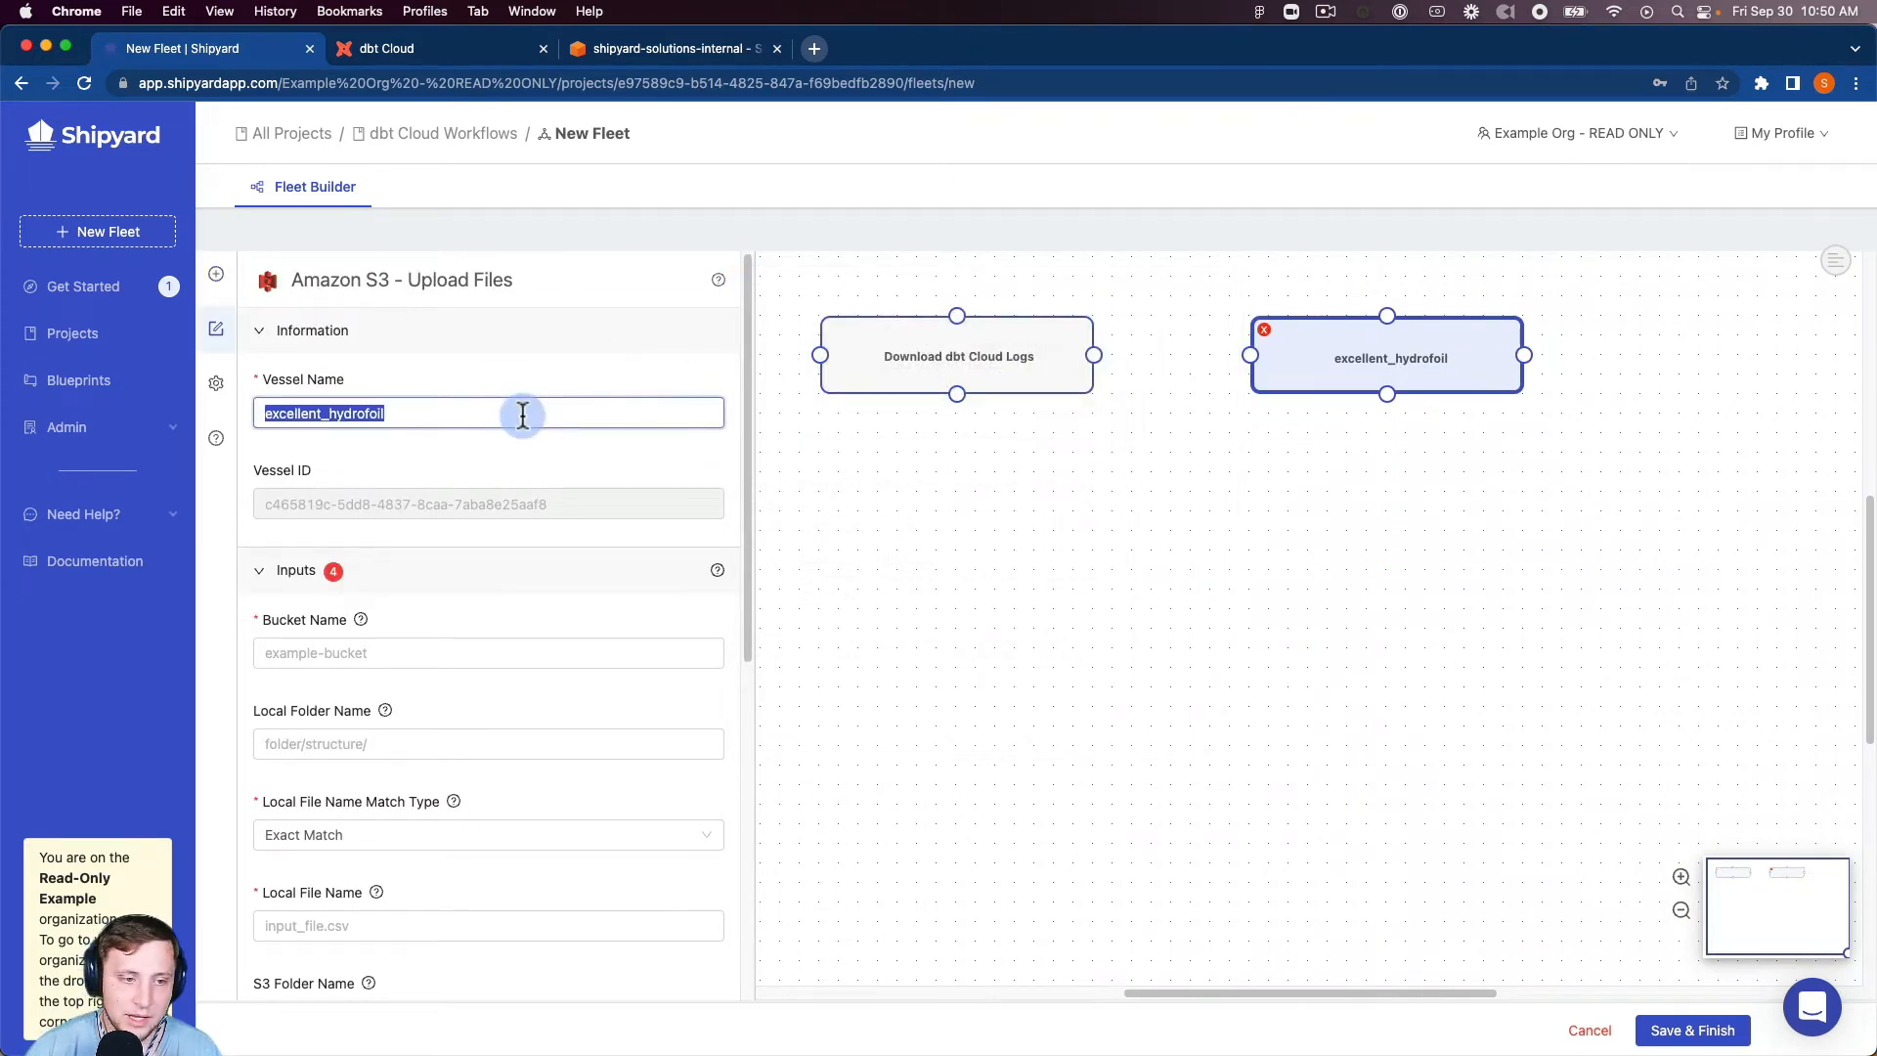
text(Upload )
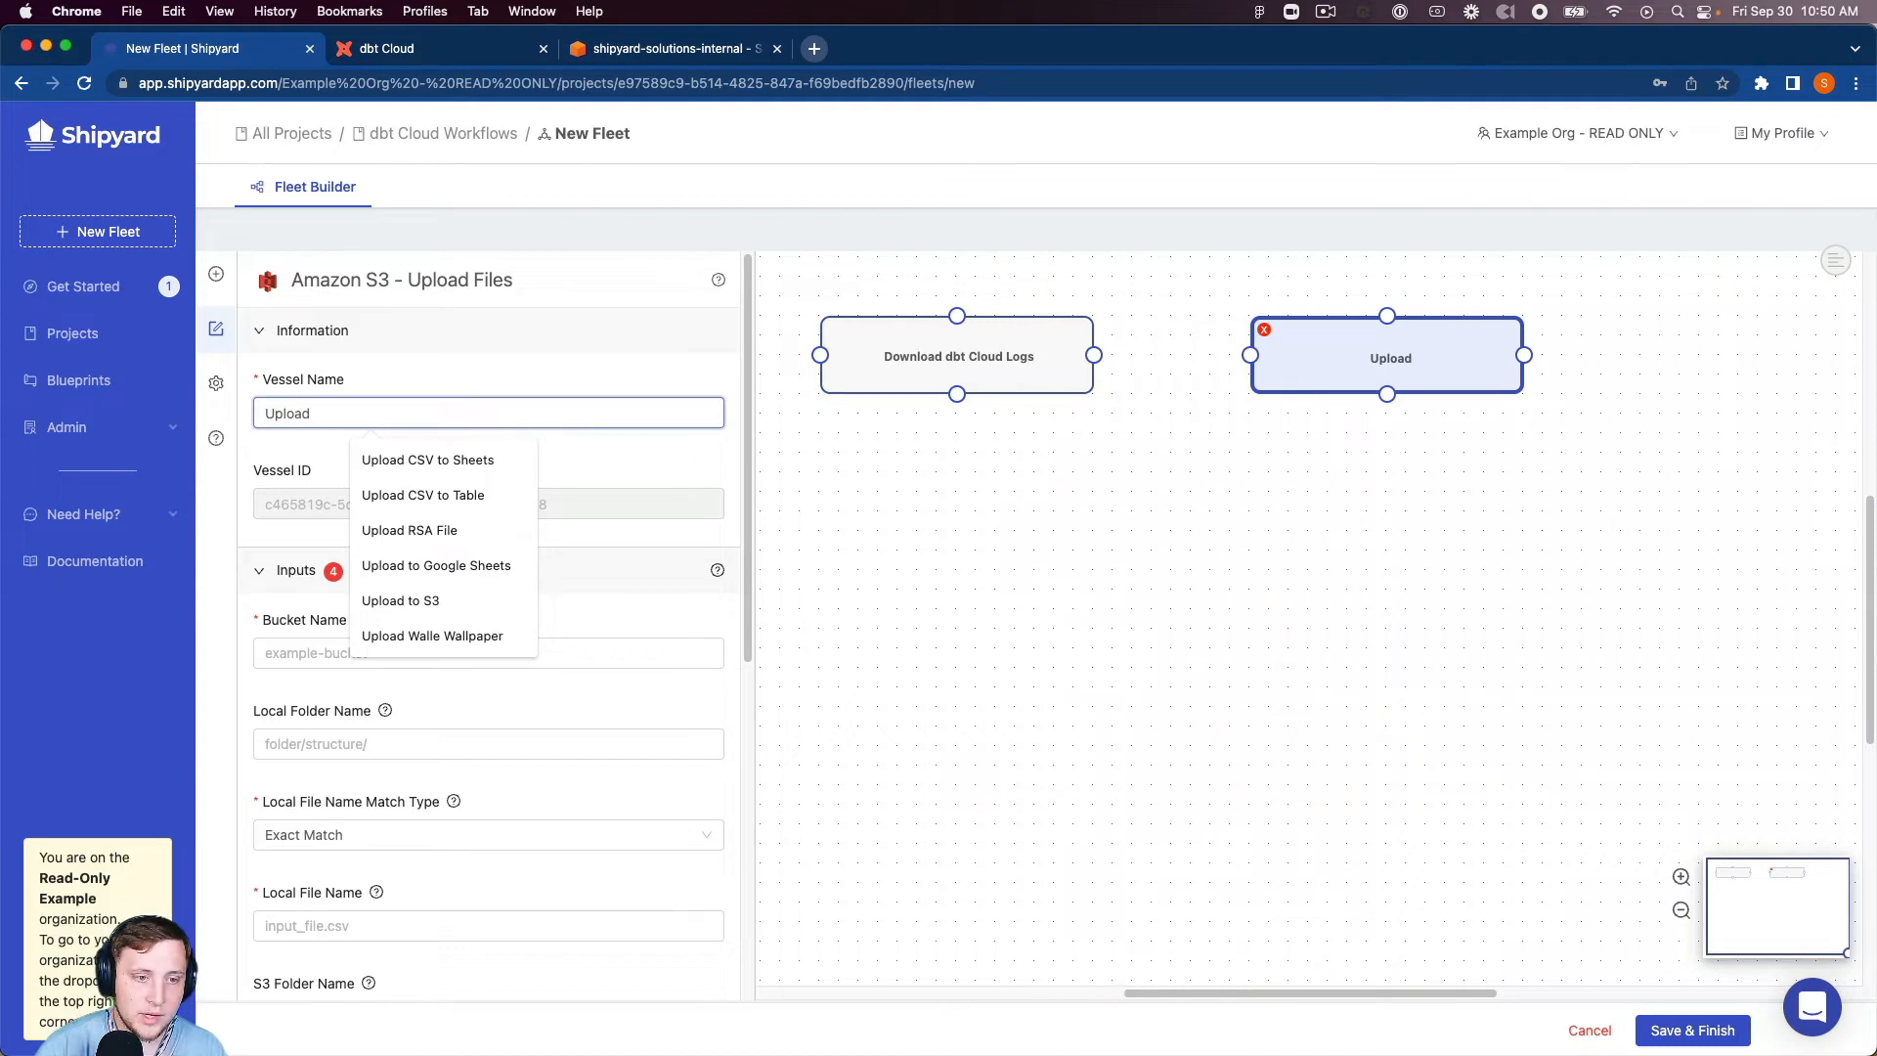
text(dbt lo)
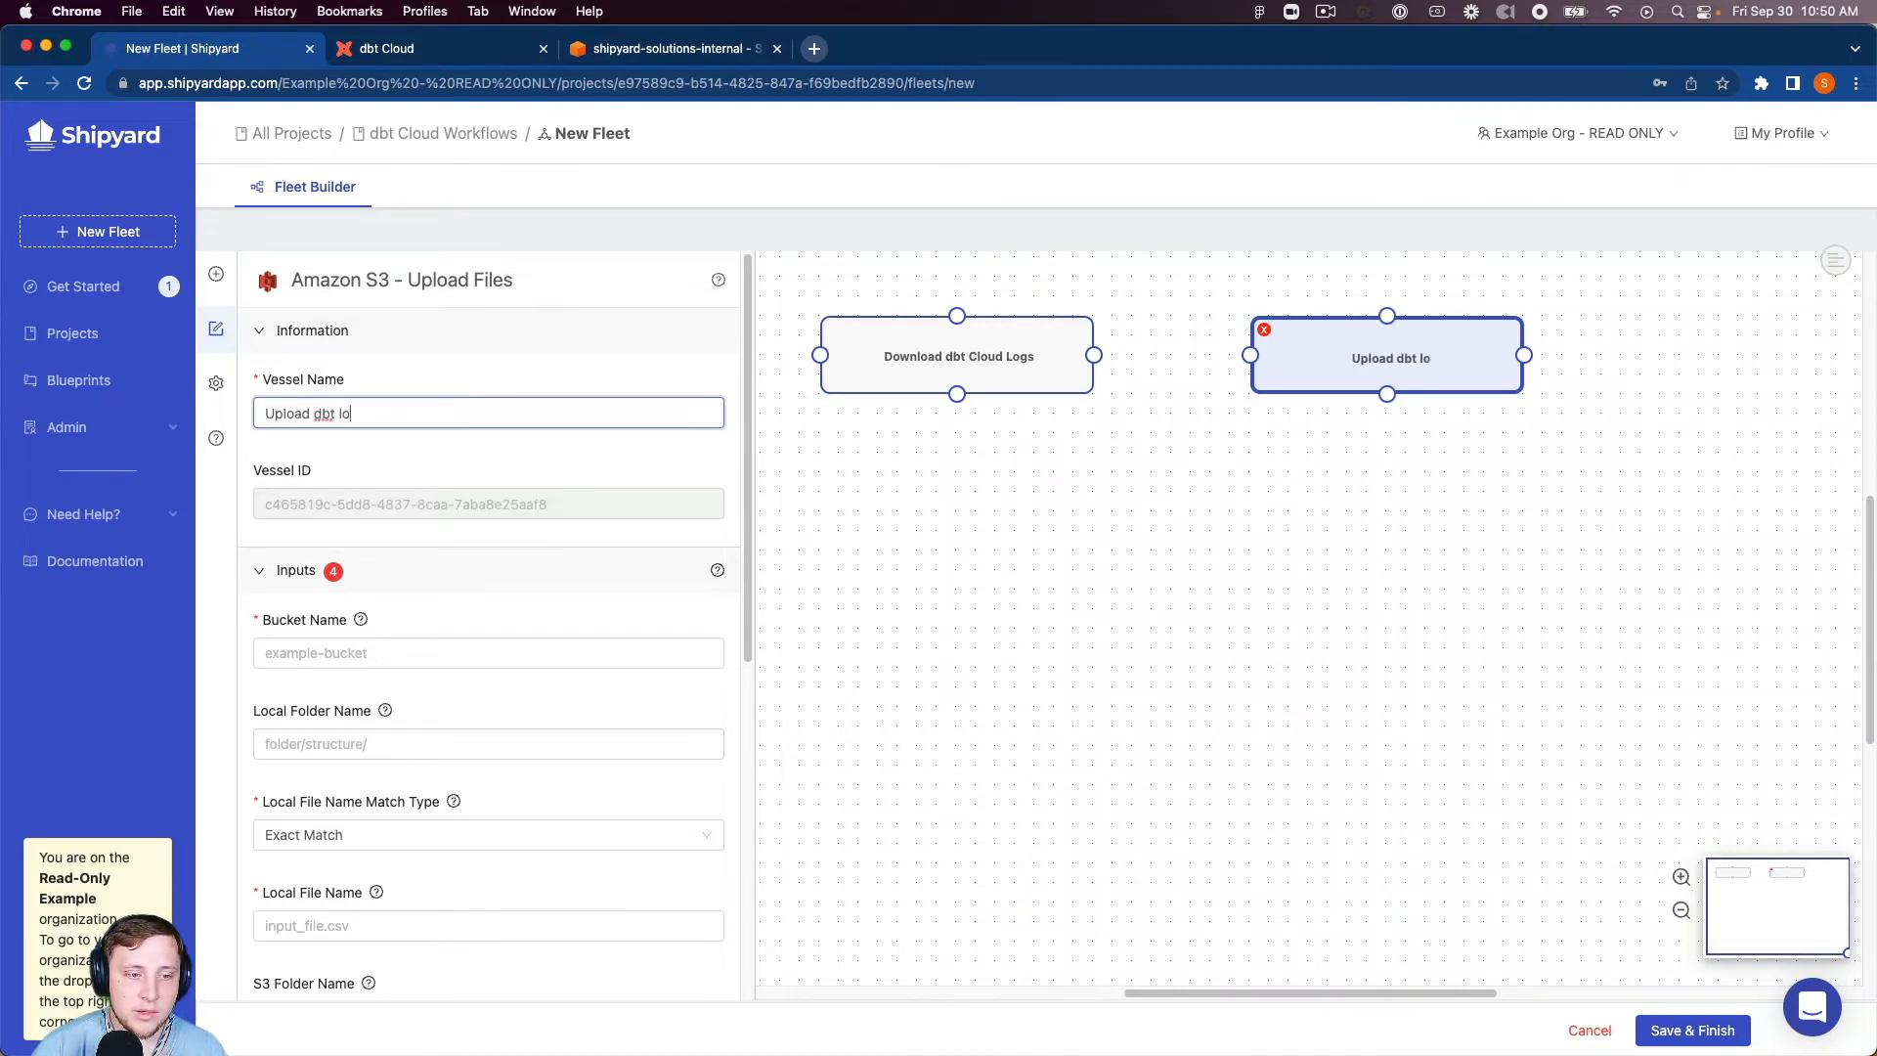
text(gs to S3)
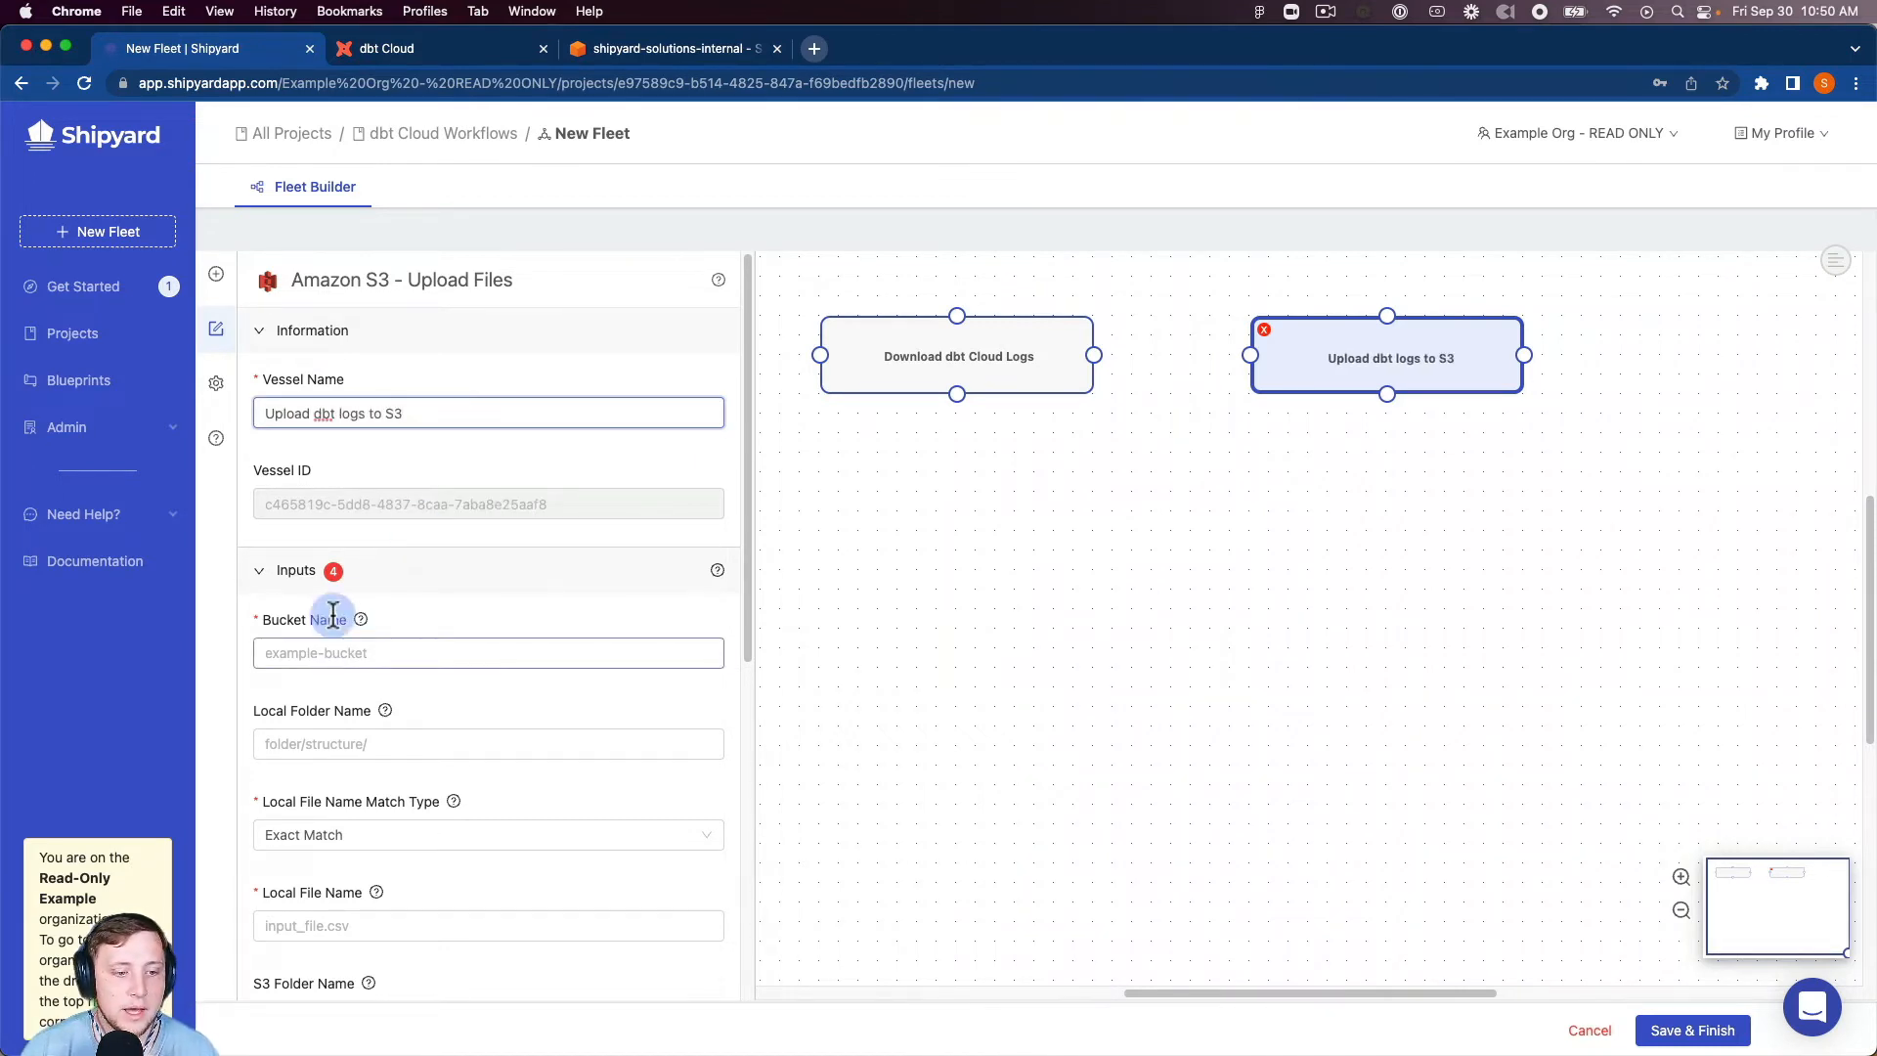
- Set the bucket name to shipyard-solutions-internal and the local folder name to /shipyard-artifacts/dbtcloud-blueprints/logs
click(315, 655)
click(379, 700)
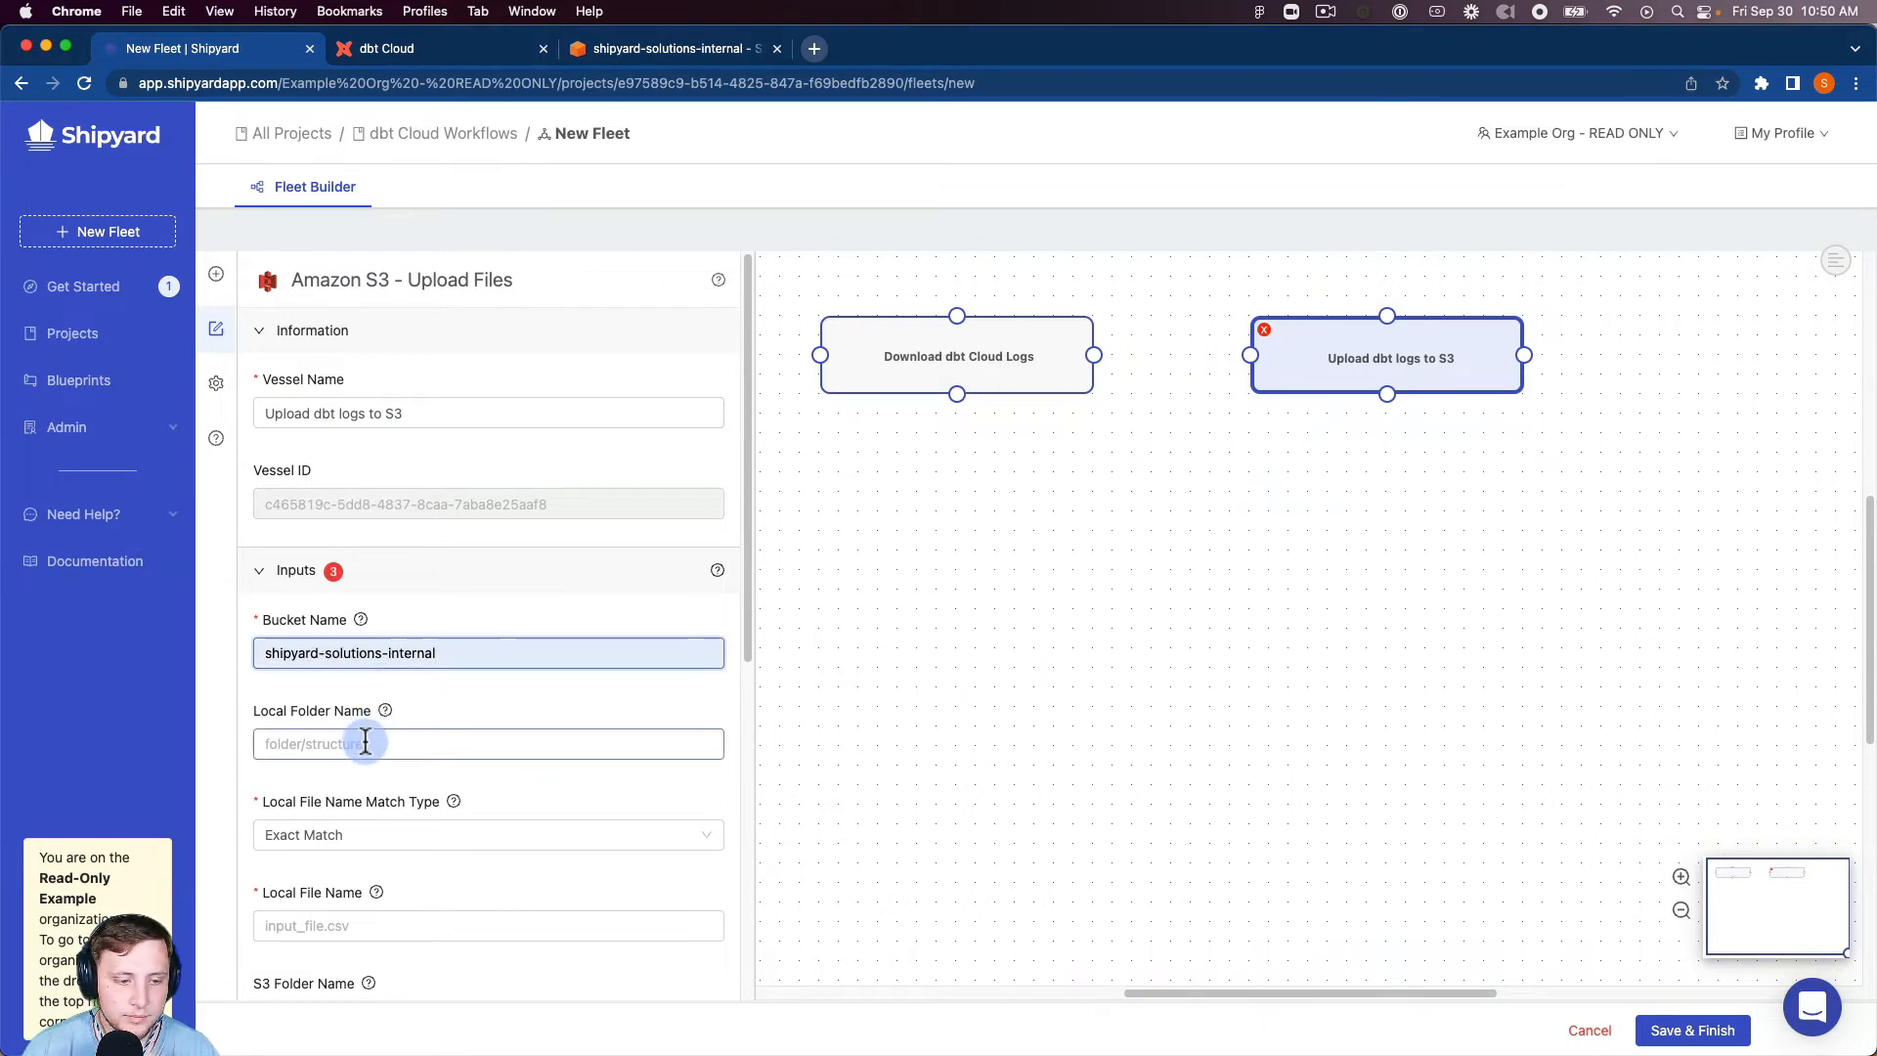
click(365, 743)
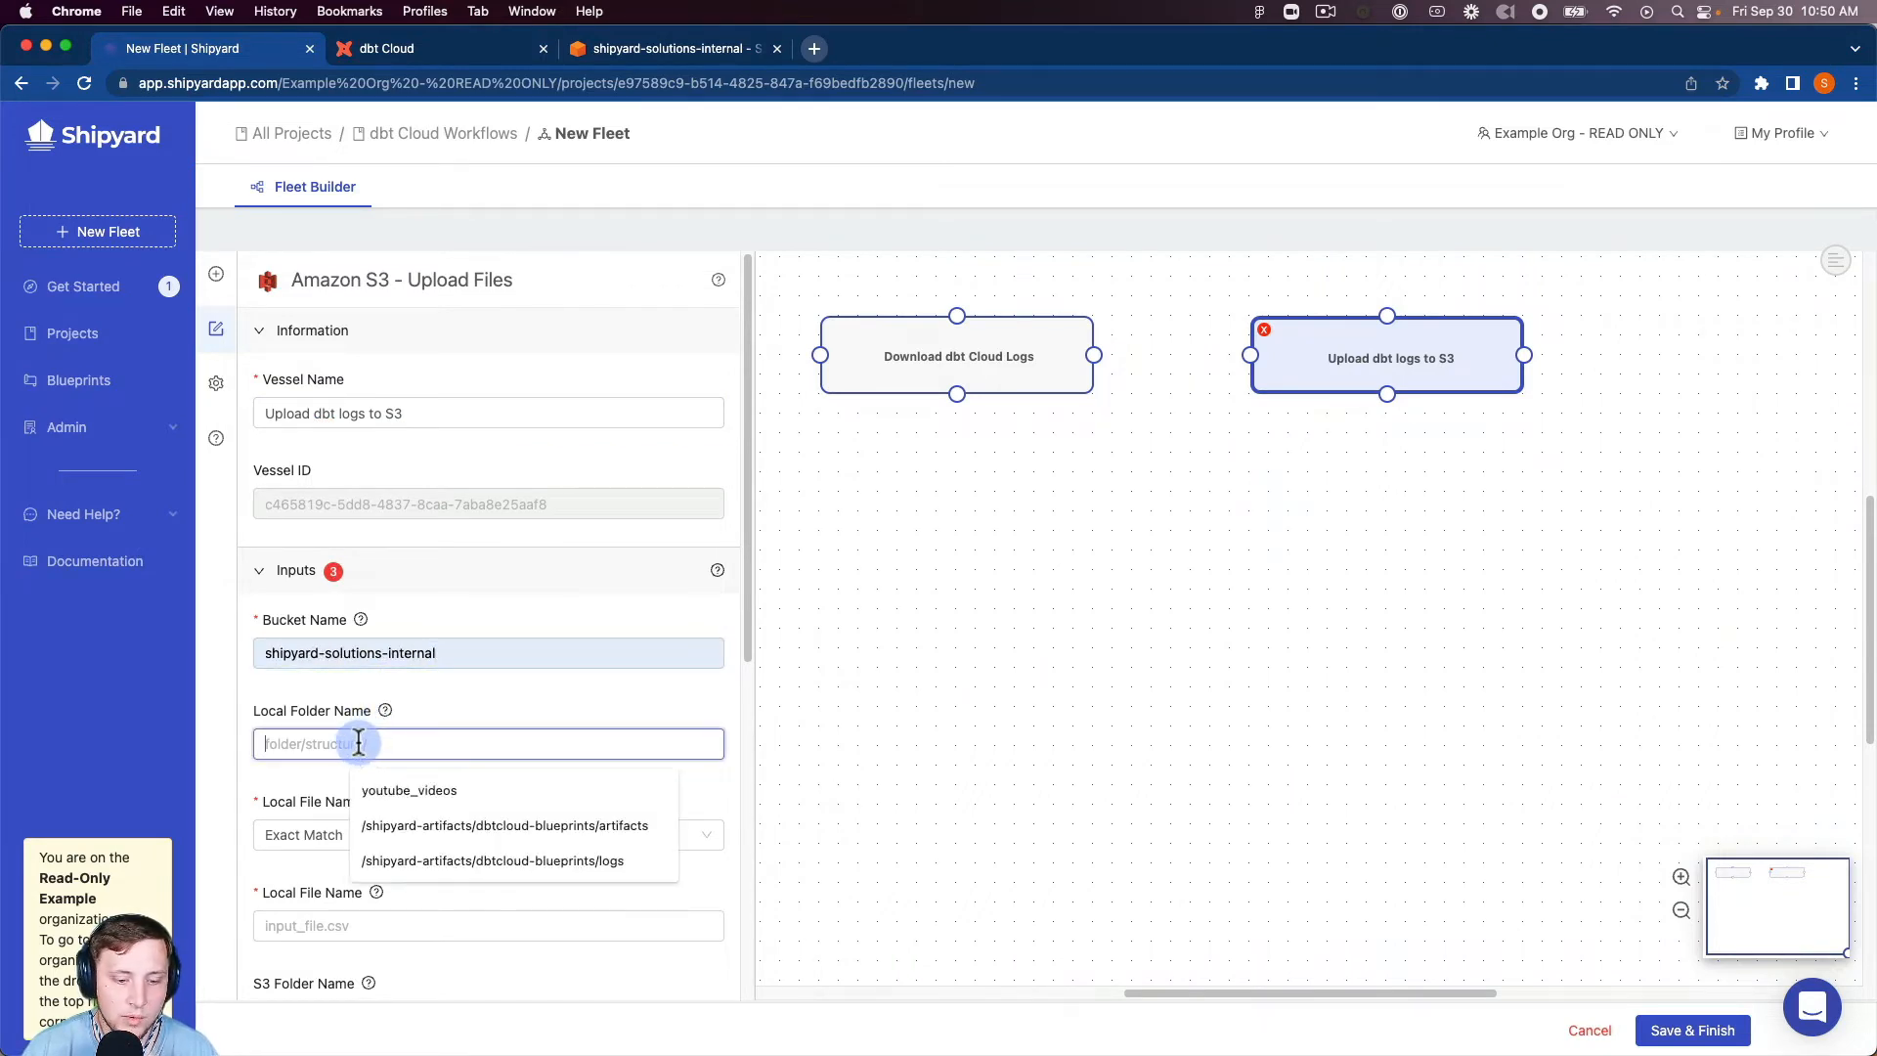
click(425, 853)
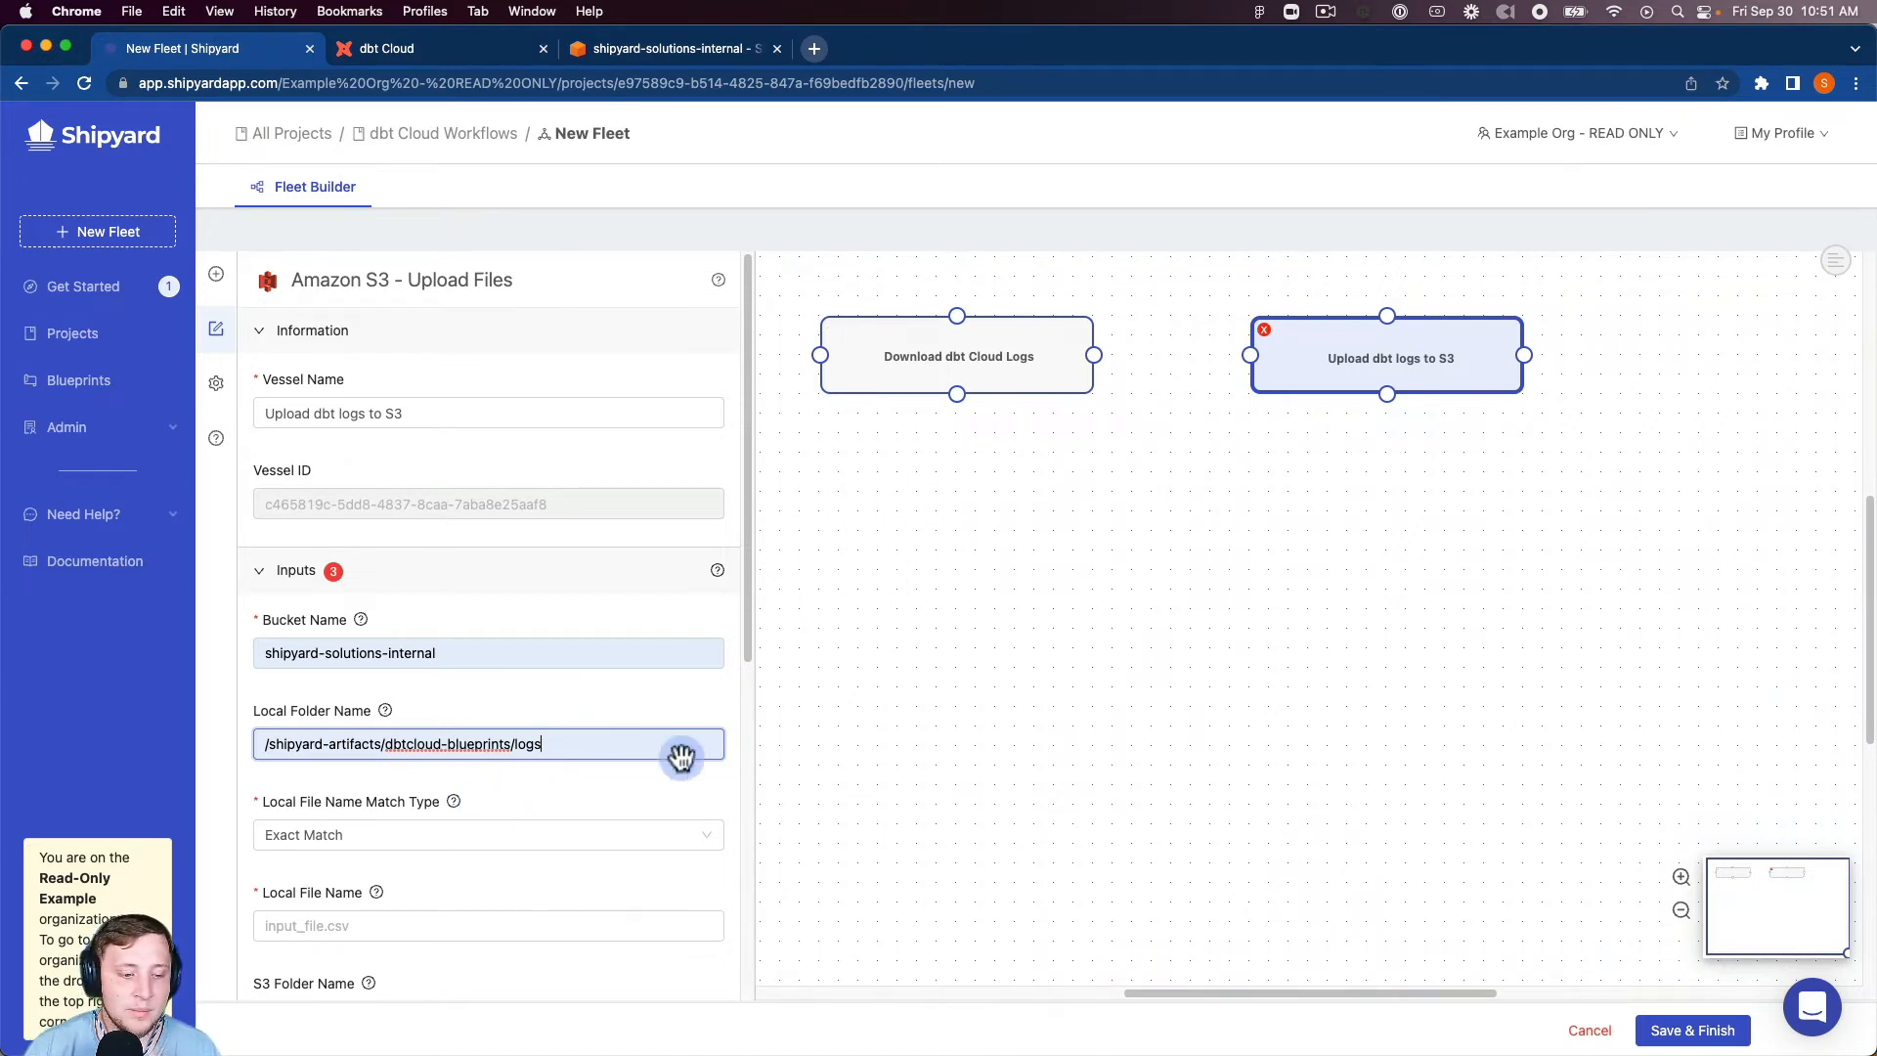
- Set the upload vessel's local file name to dbt_console_output.txt
scroll(453, 859, down, 1)
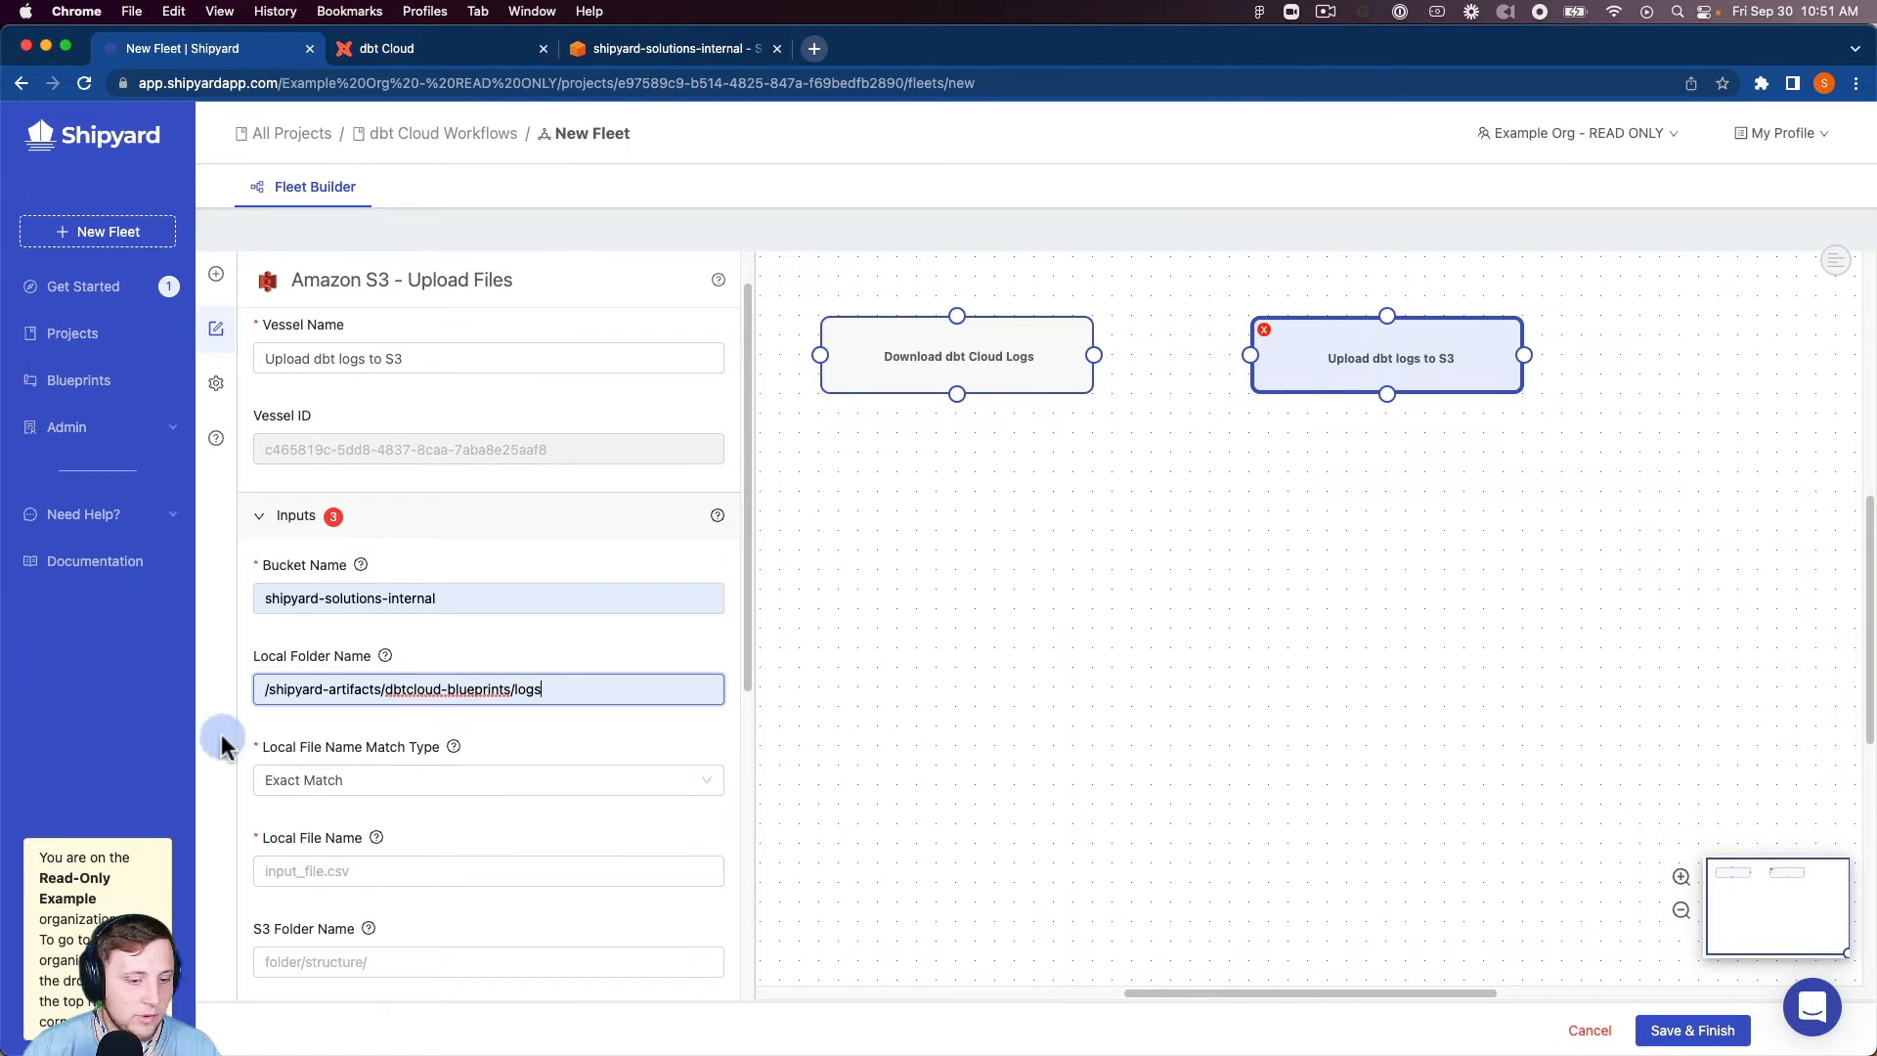
click(392, 870)
key(super+v)
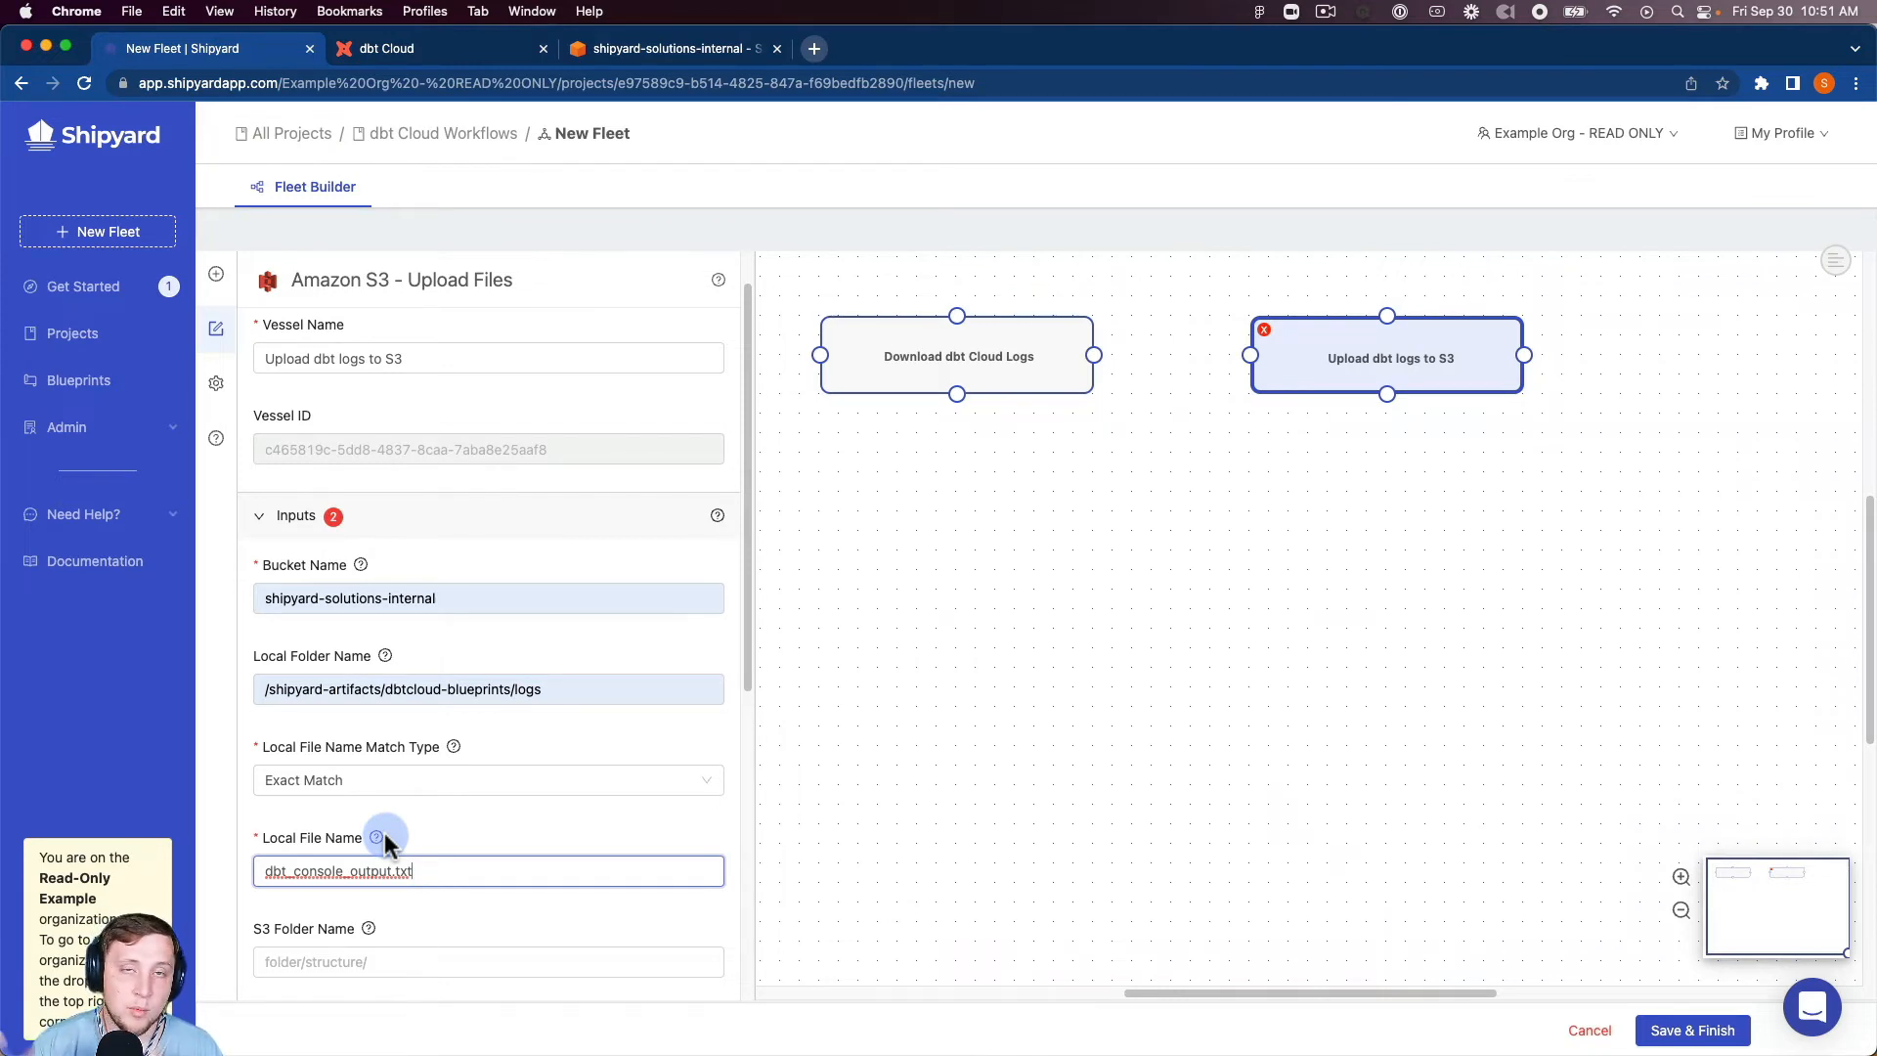
scroll(391, 847, down, 1)
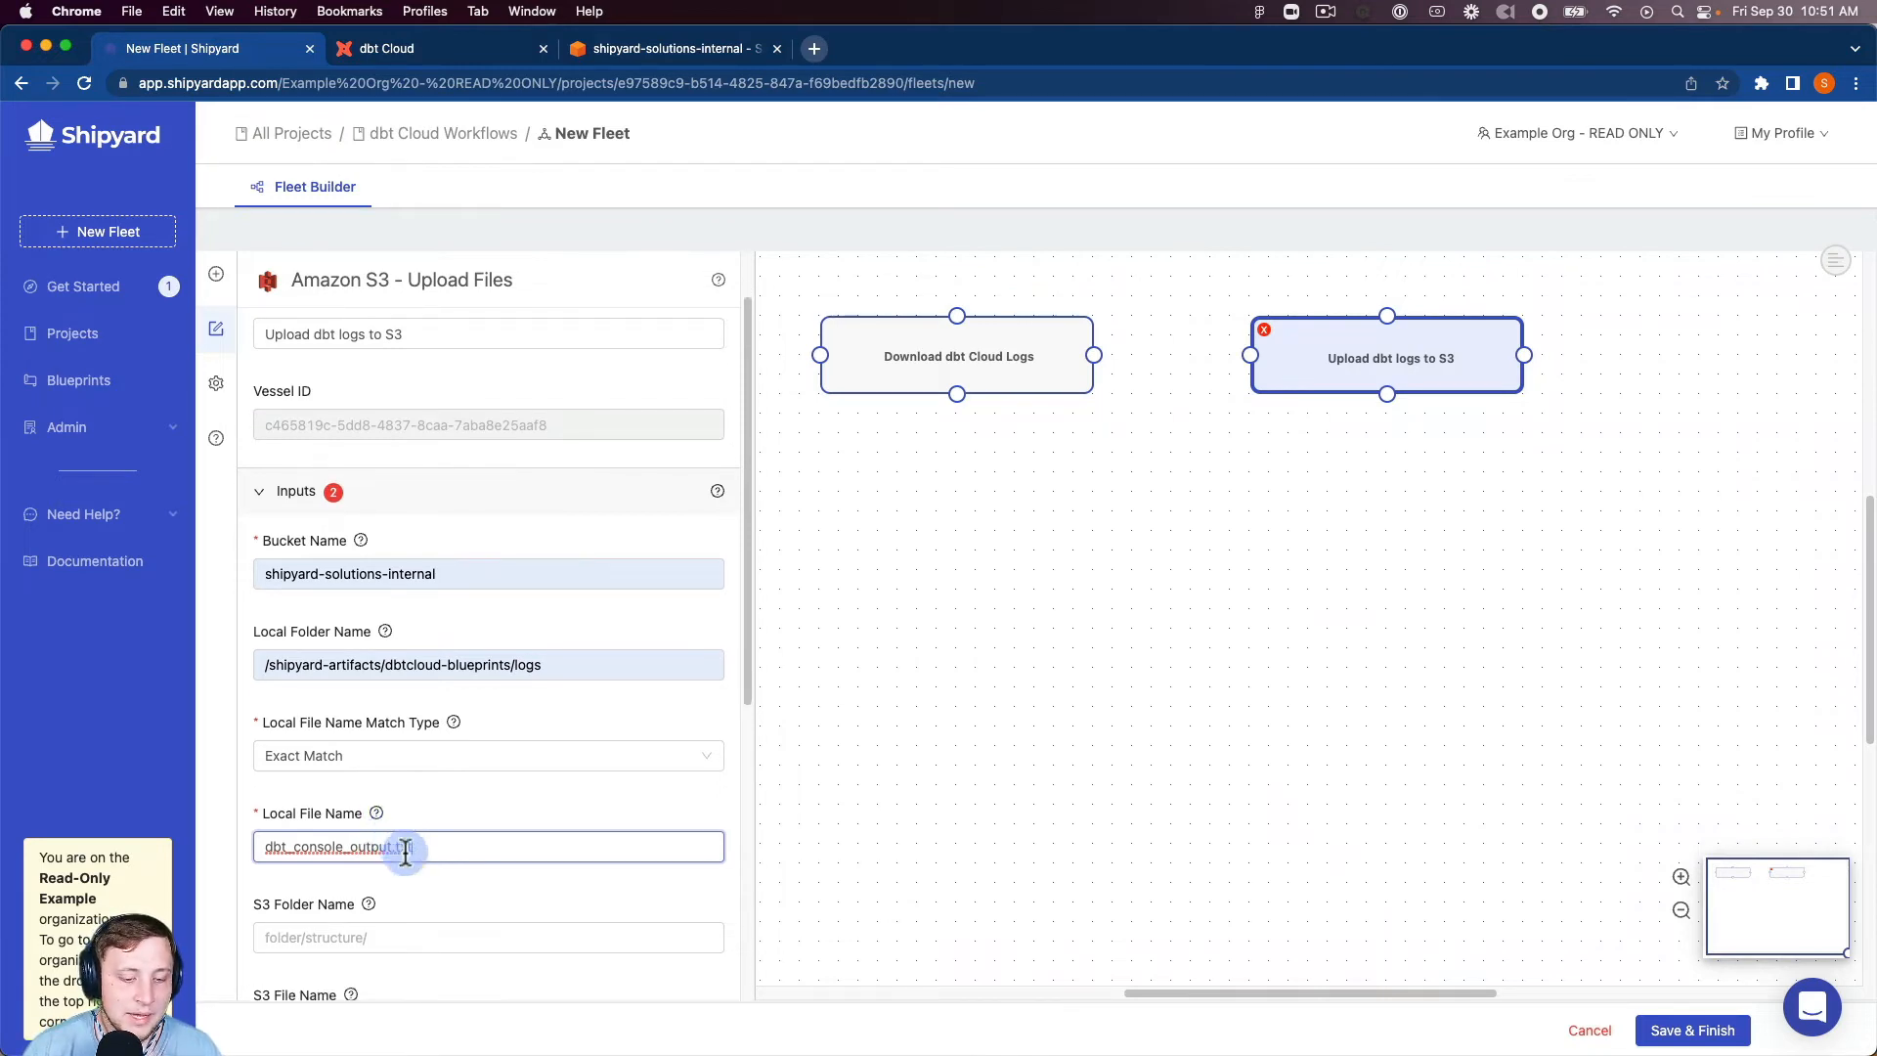
drag(412, 828, 300, 833)
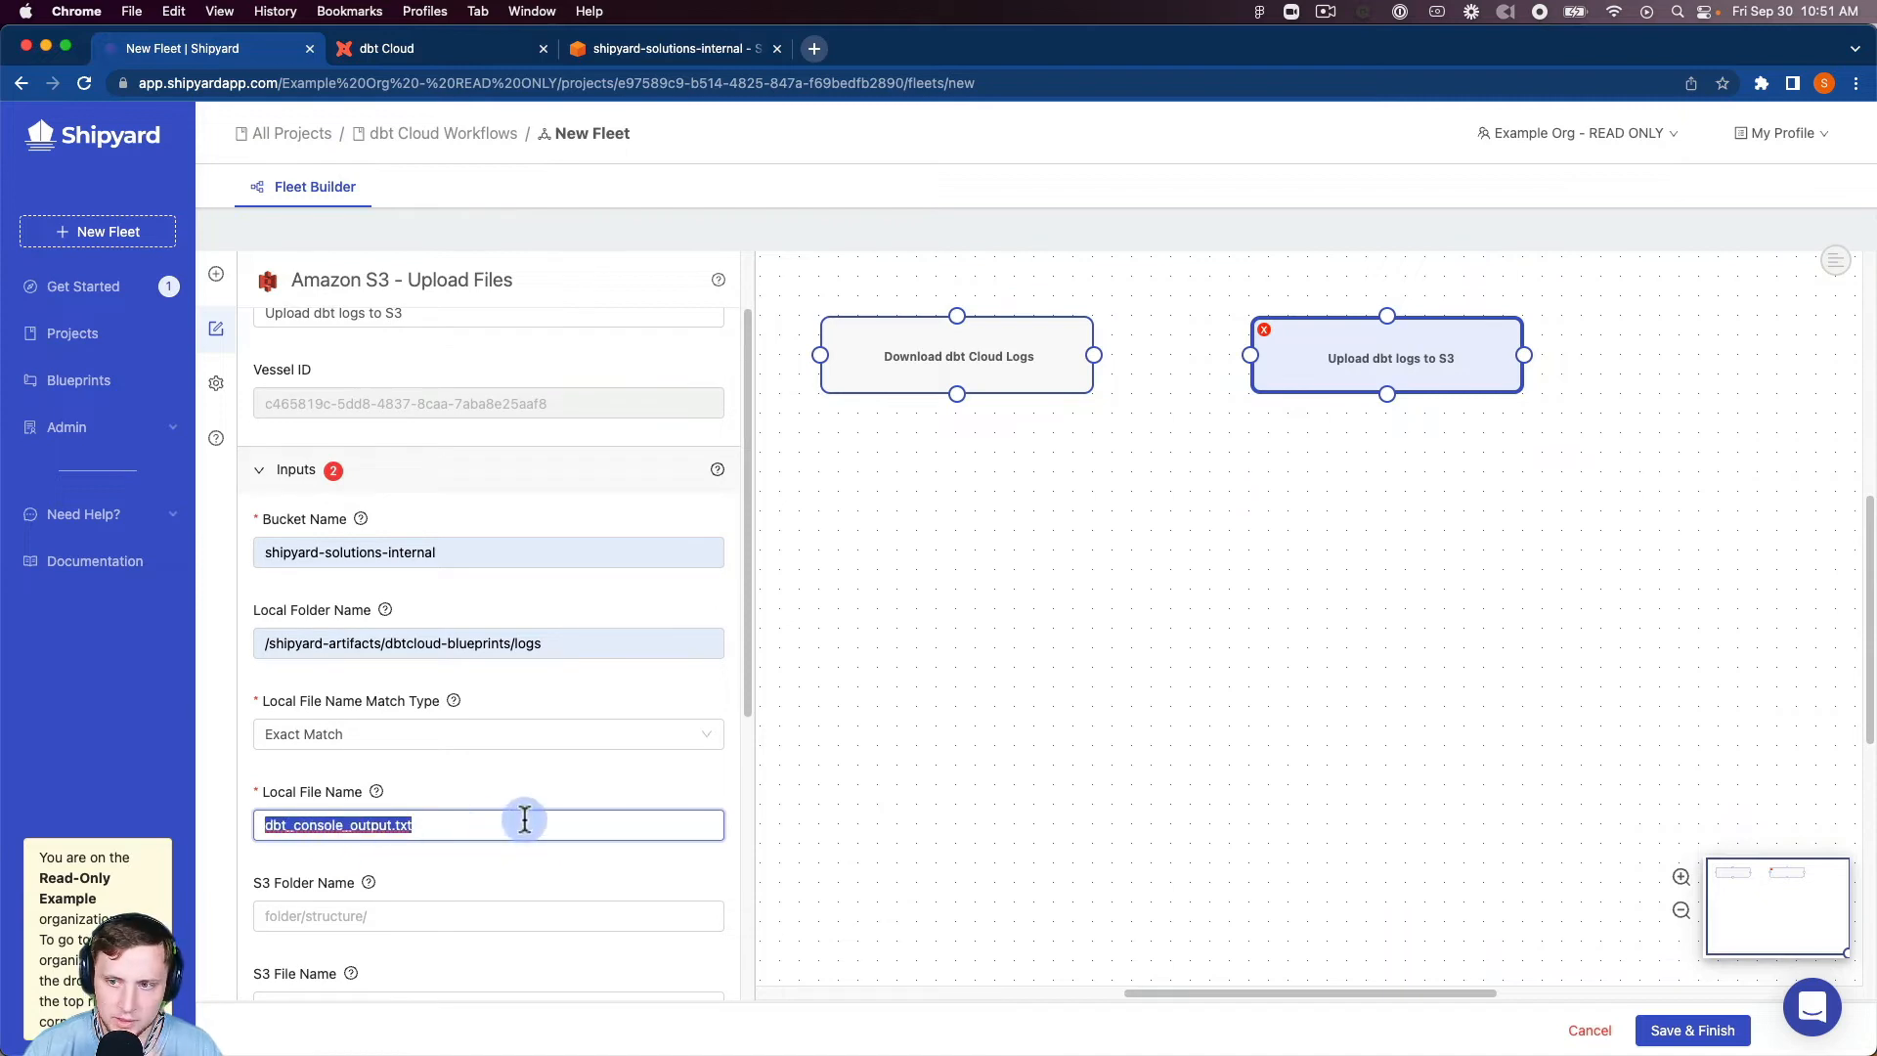
- Set the upload vessel's S3 folder name to dbt_video_logs
scroll(415, 792, down, 2)
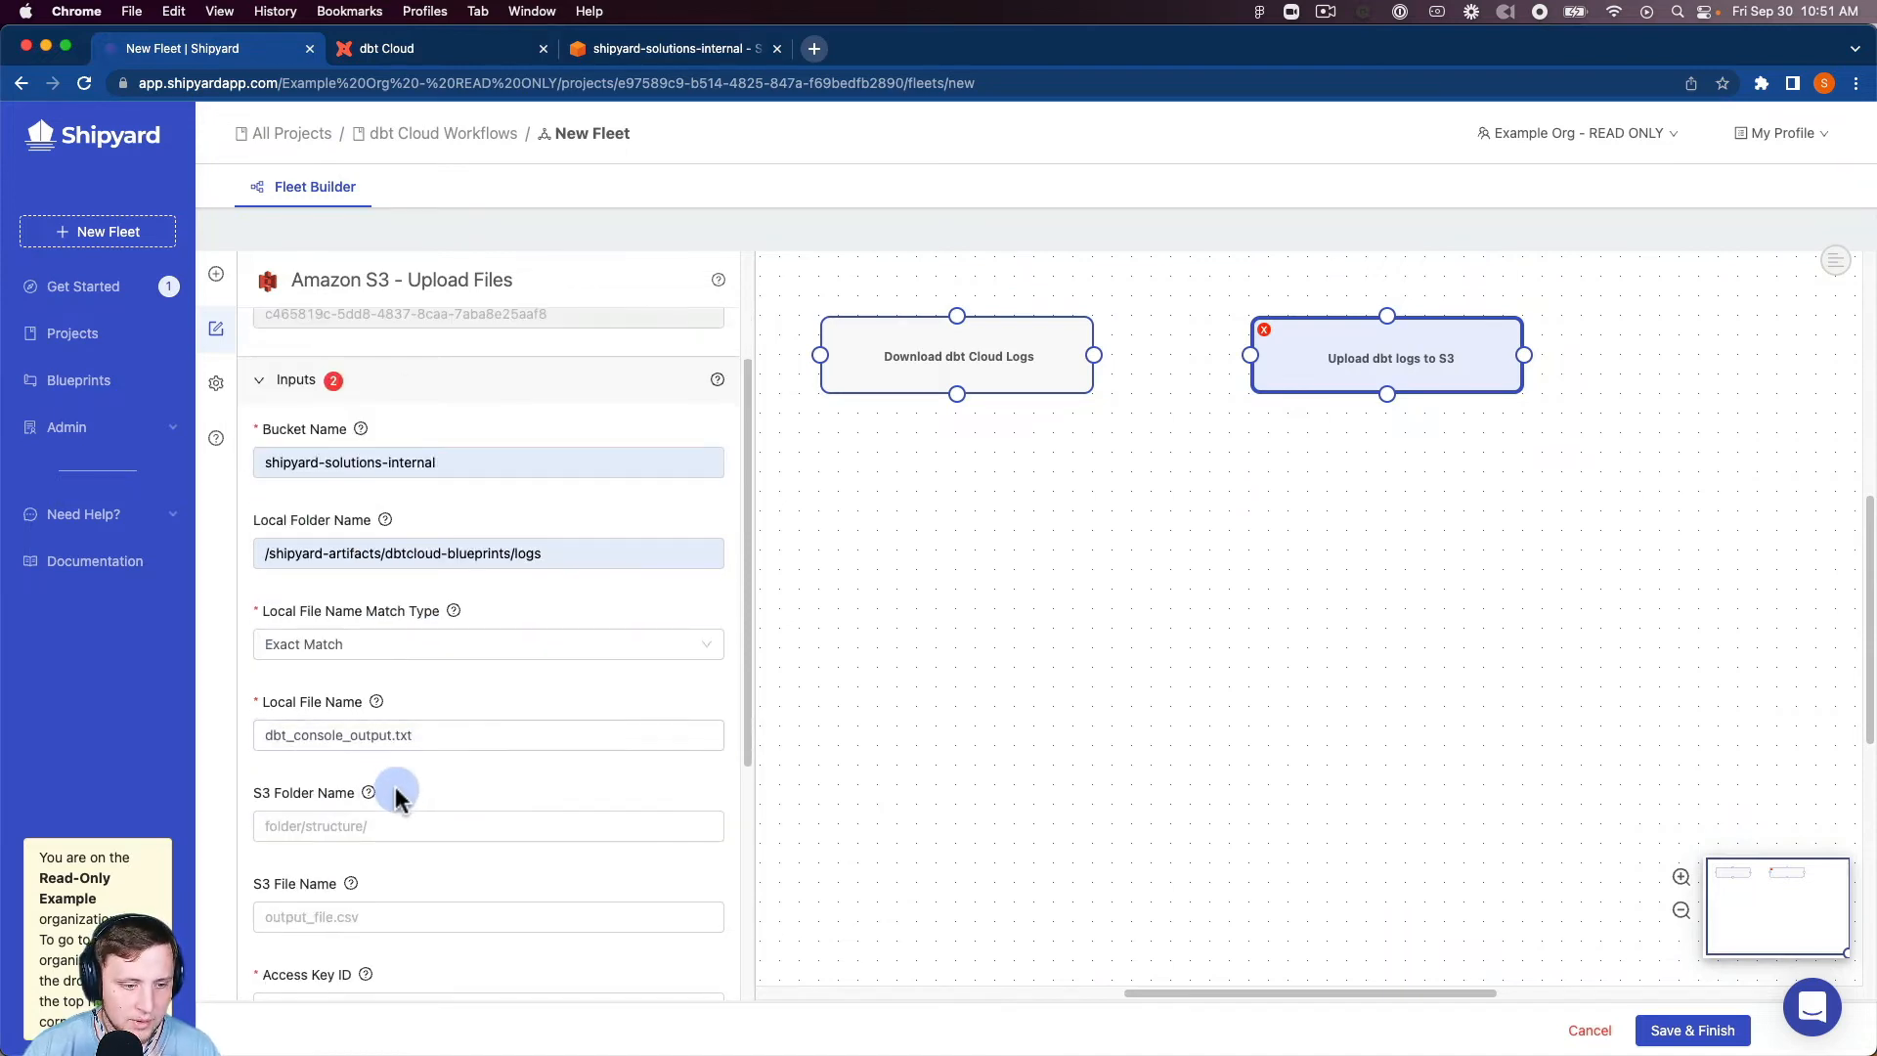
click(327, 824)
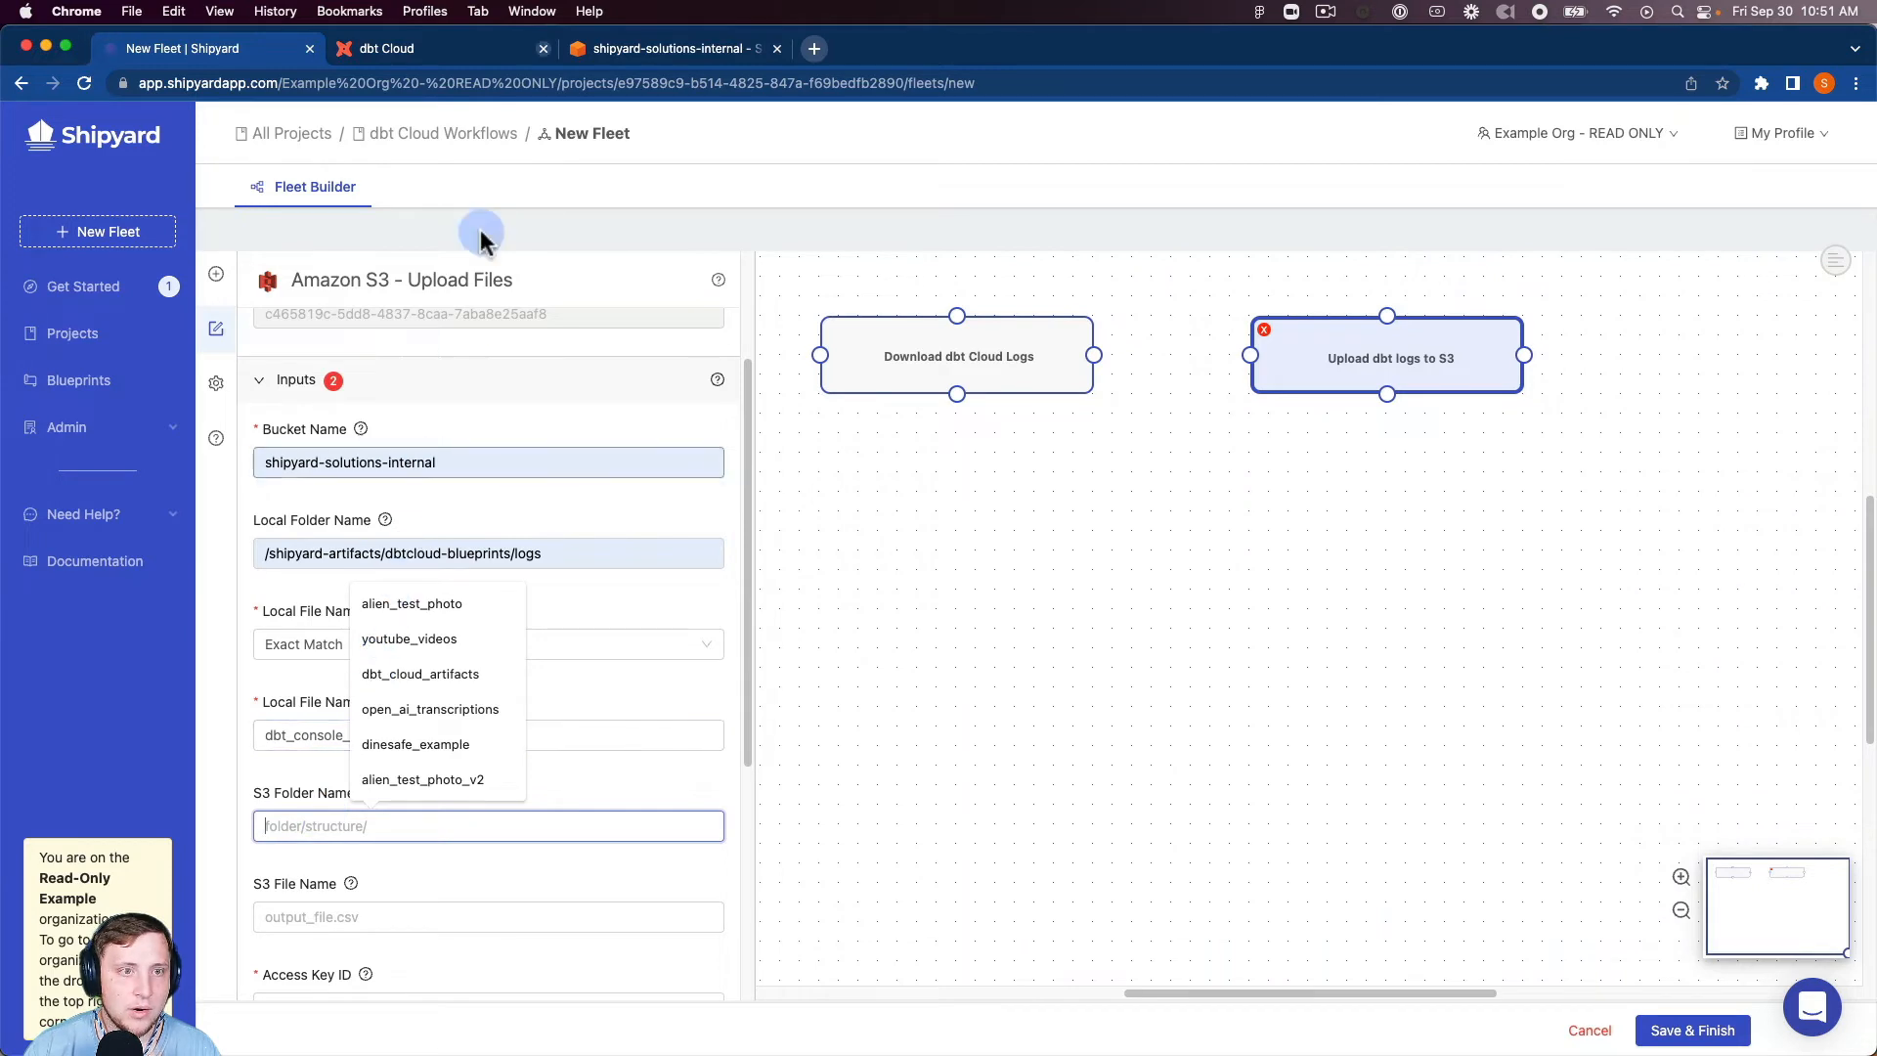
click(526, 48)
key(ctrl+Tab)
drag(313, 221, 420, 827)
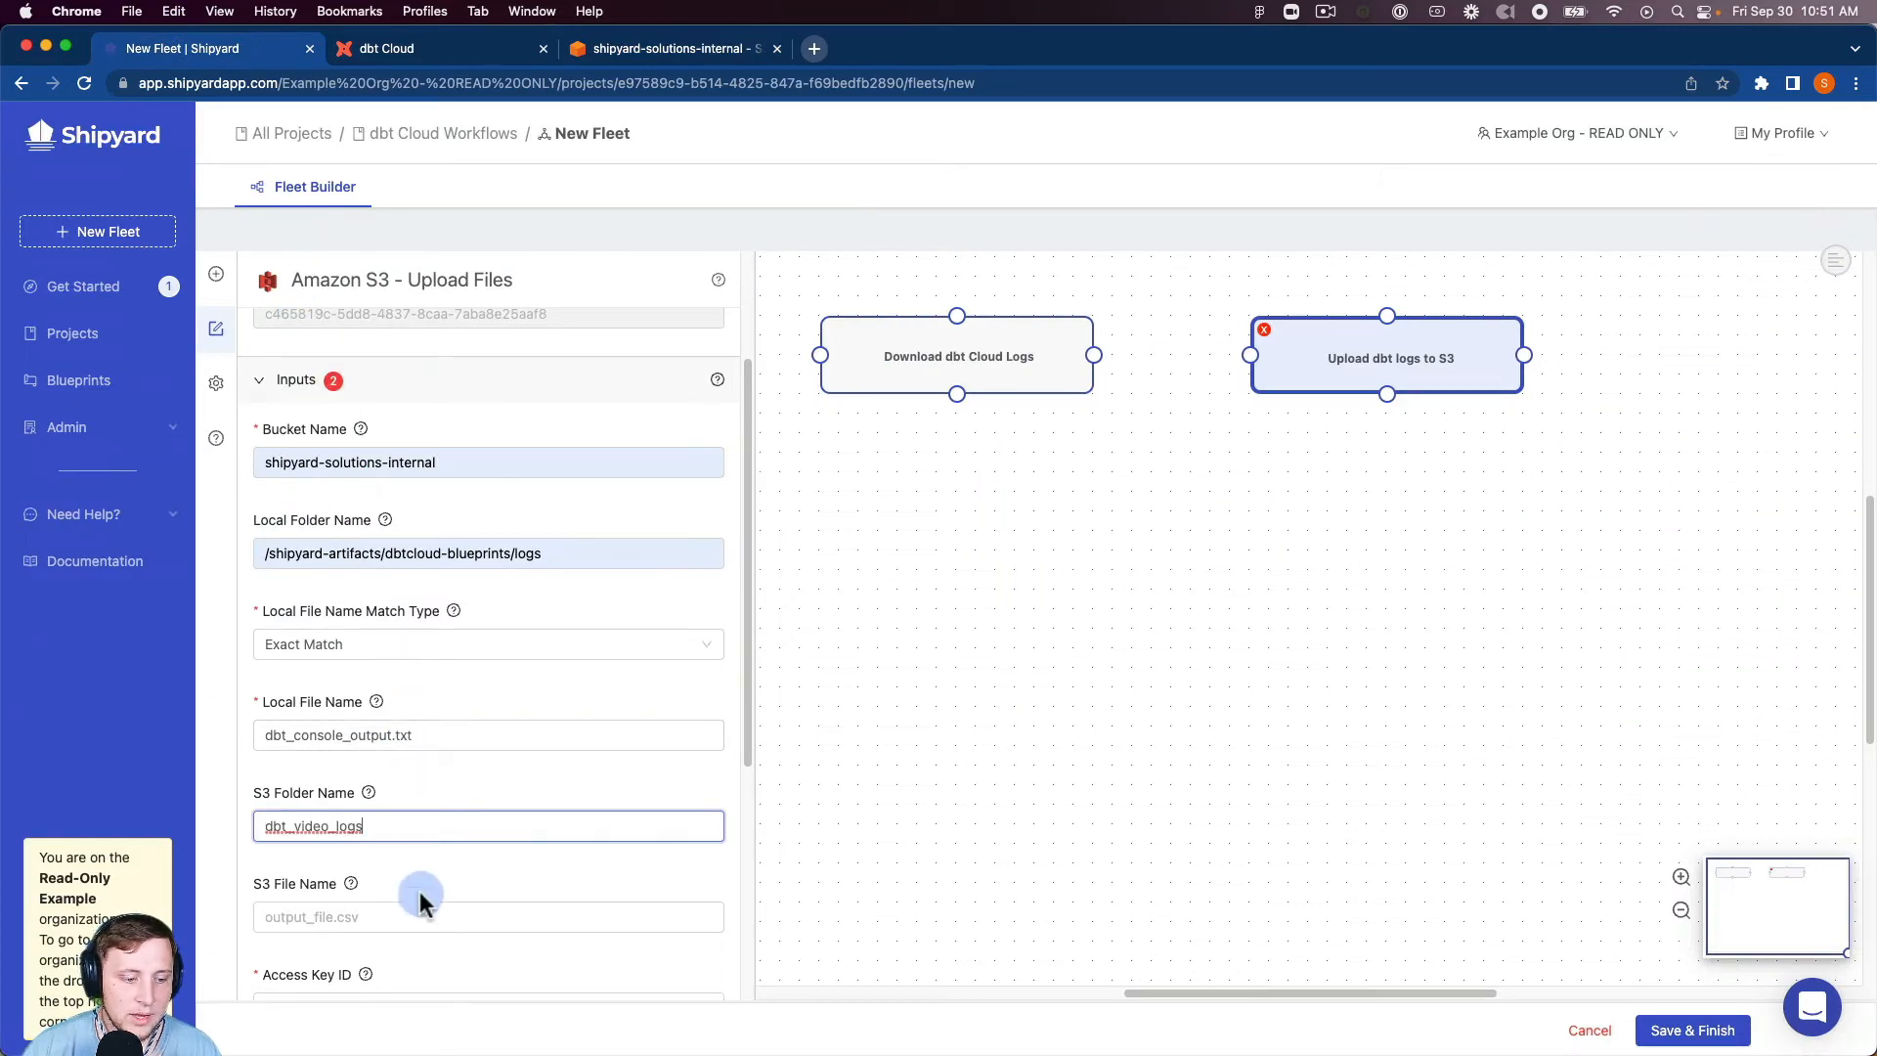
scroll(391, 880, down, 1)
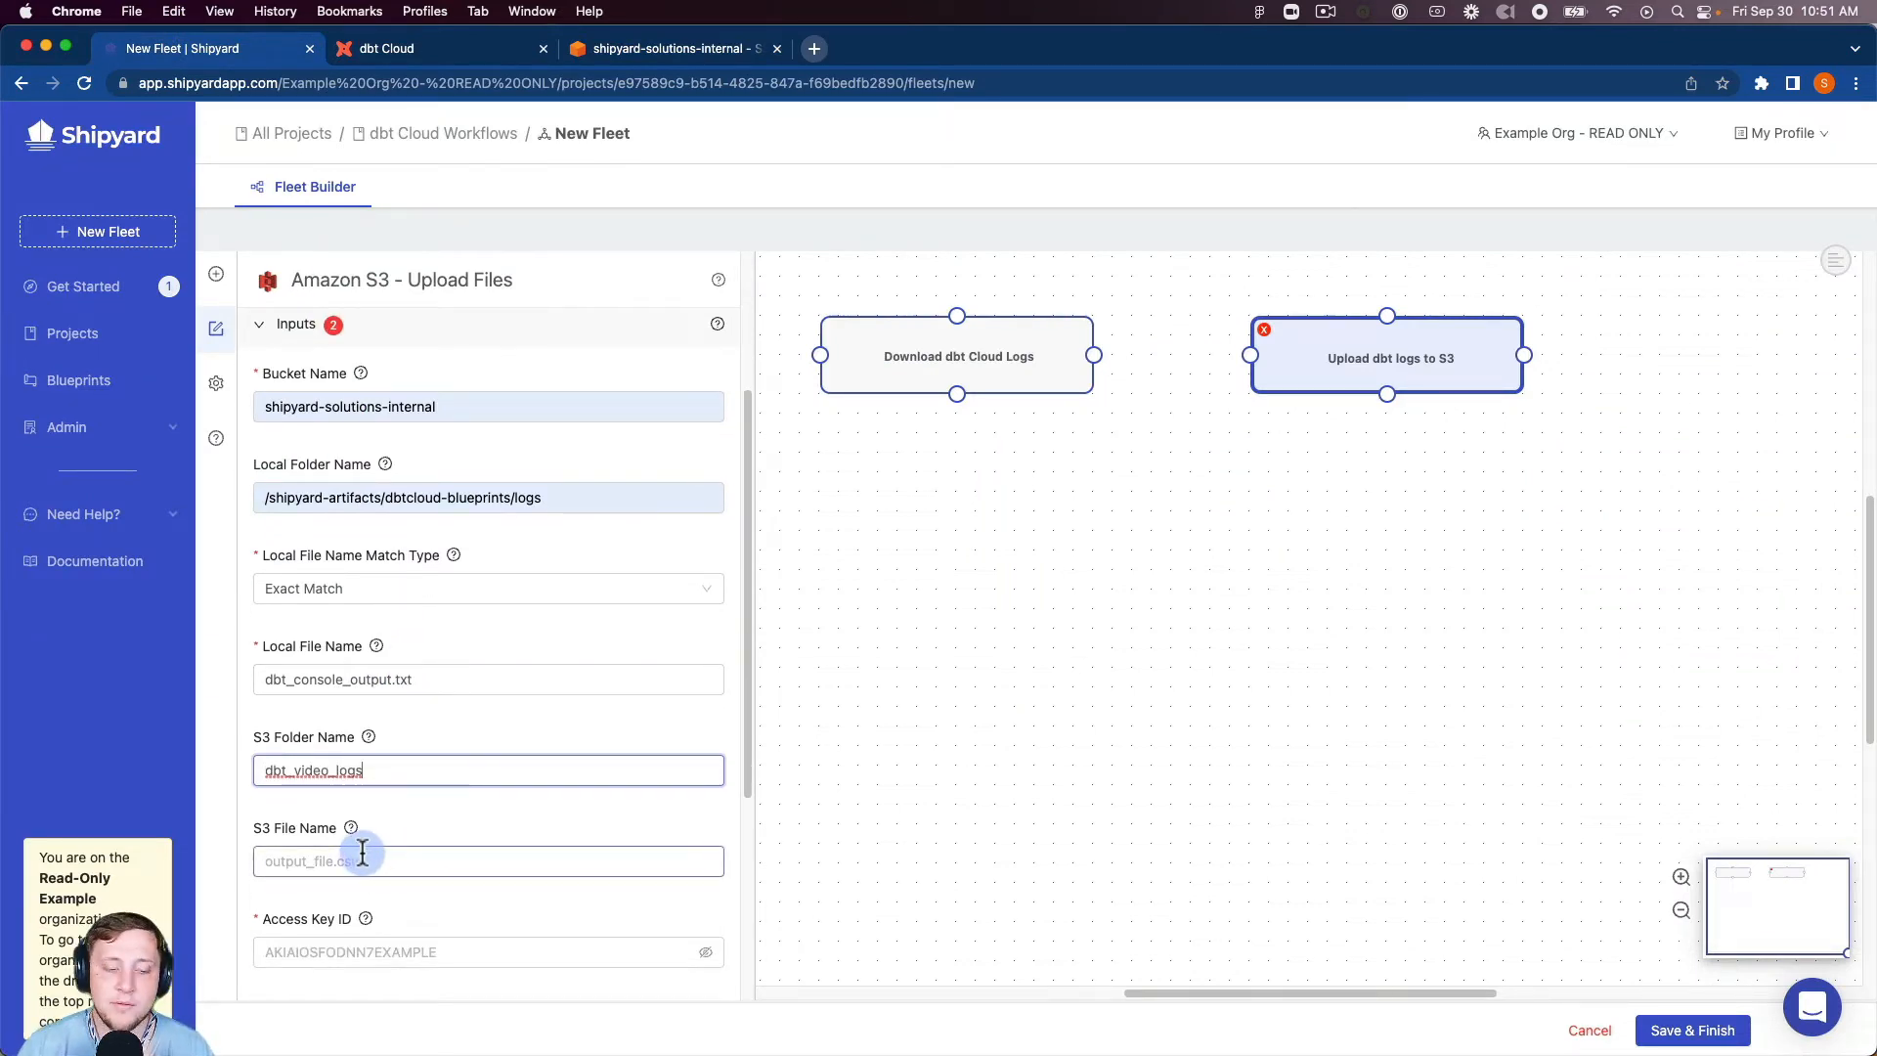
- Paste the AWS access key ID and secret access key into the upload vessel's credential inputs
scroll(367, 904, down, 3)
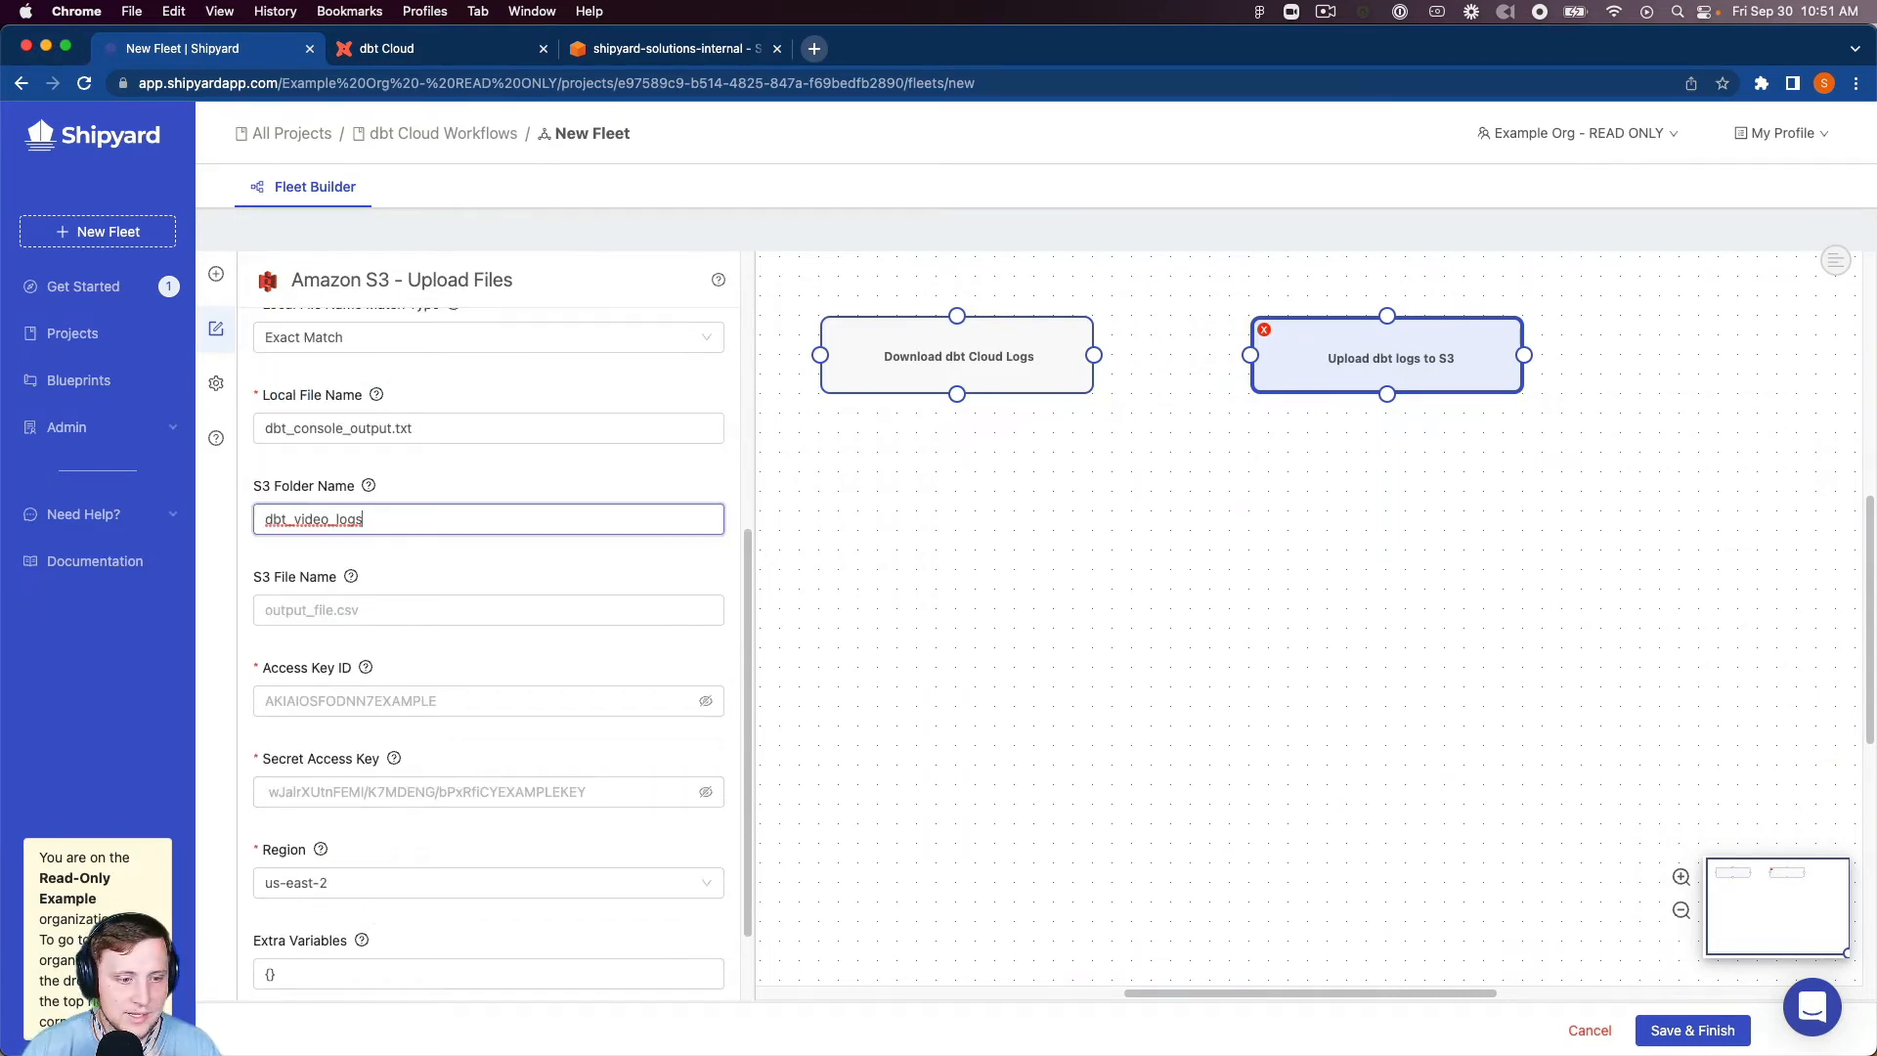
click(301, 706)
key(cmd+v)
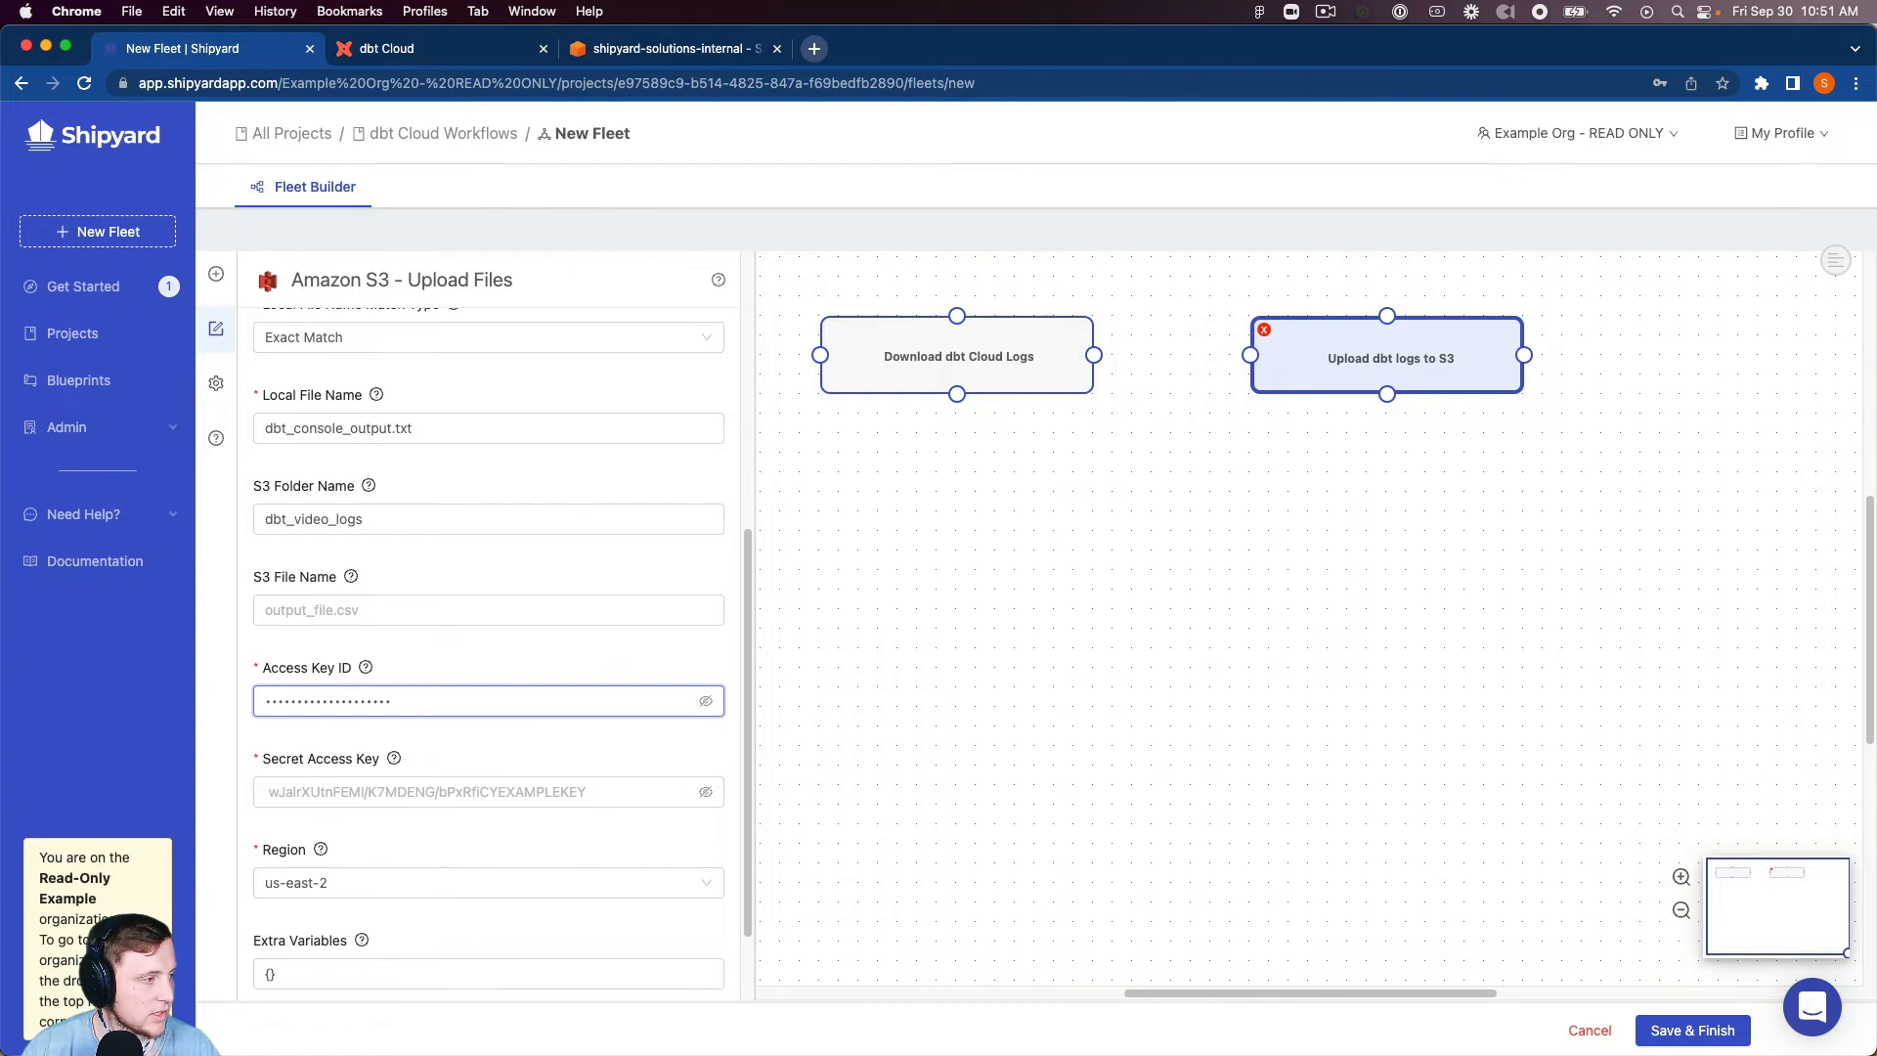
click(273, 794)
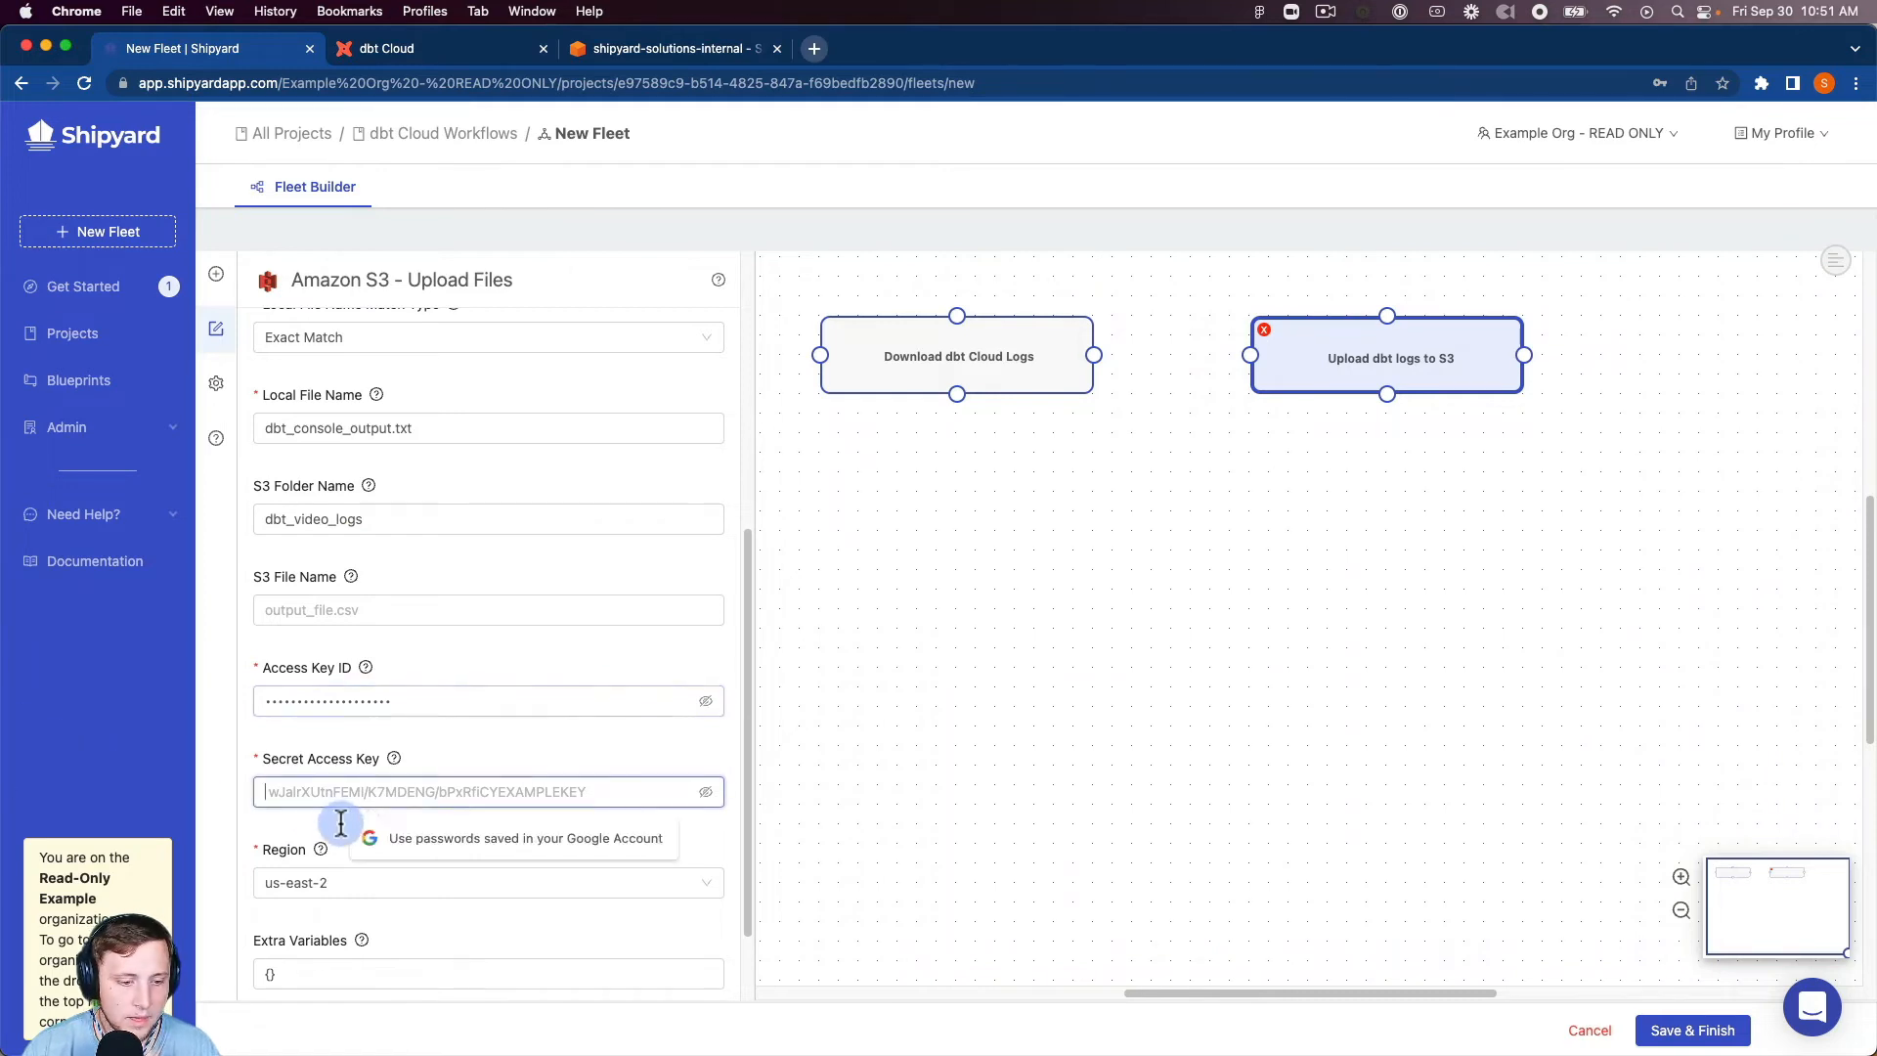
key(super+v)
- Set the upload vessel's region to us-west-2 and connect Download dbt Cloud Logs to Upload dbt logs to S3
click(332, 883)
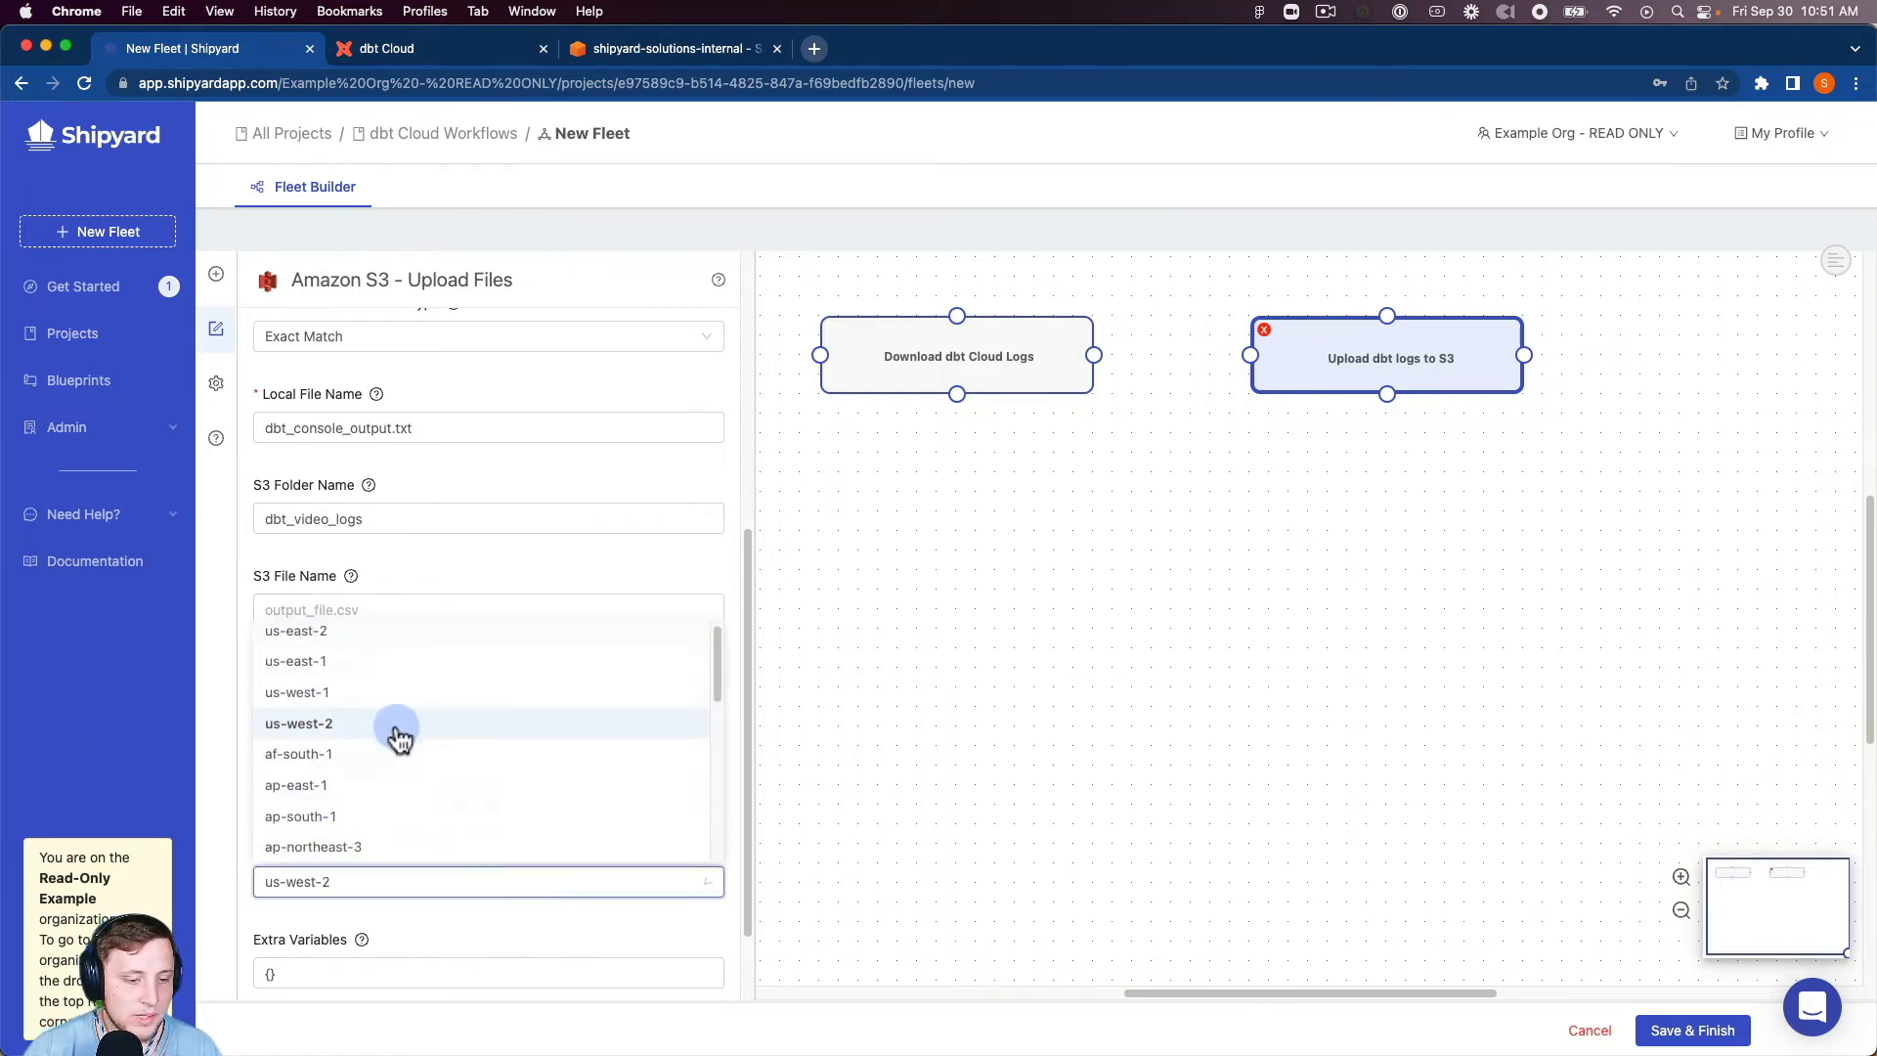
click(391, 724)
scroll(489, 636, up, 5)
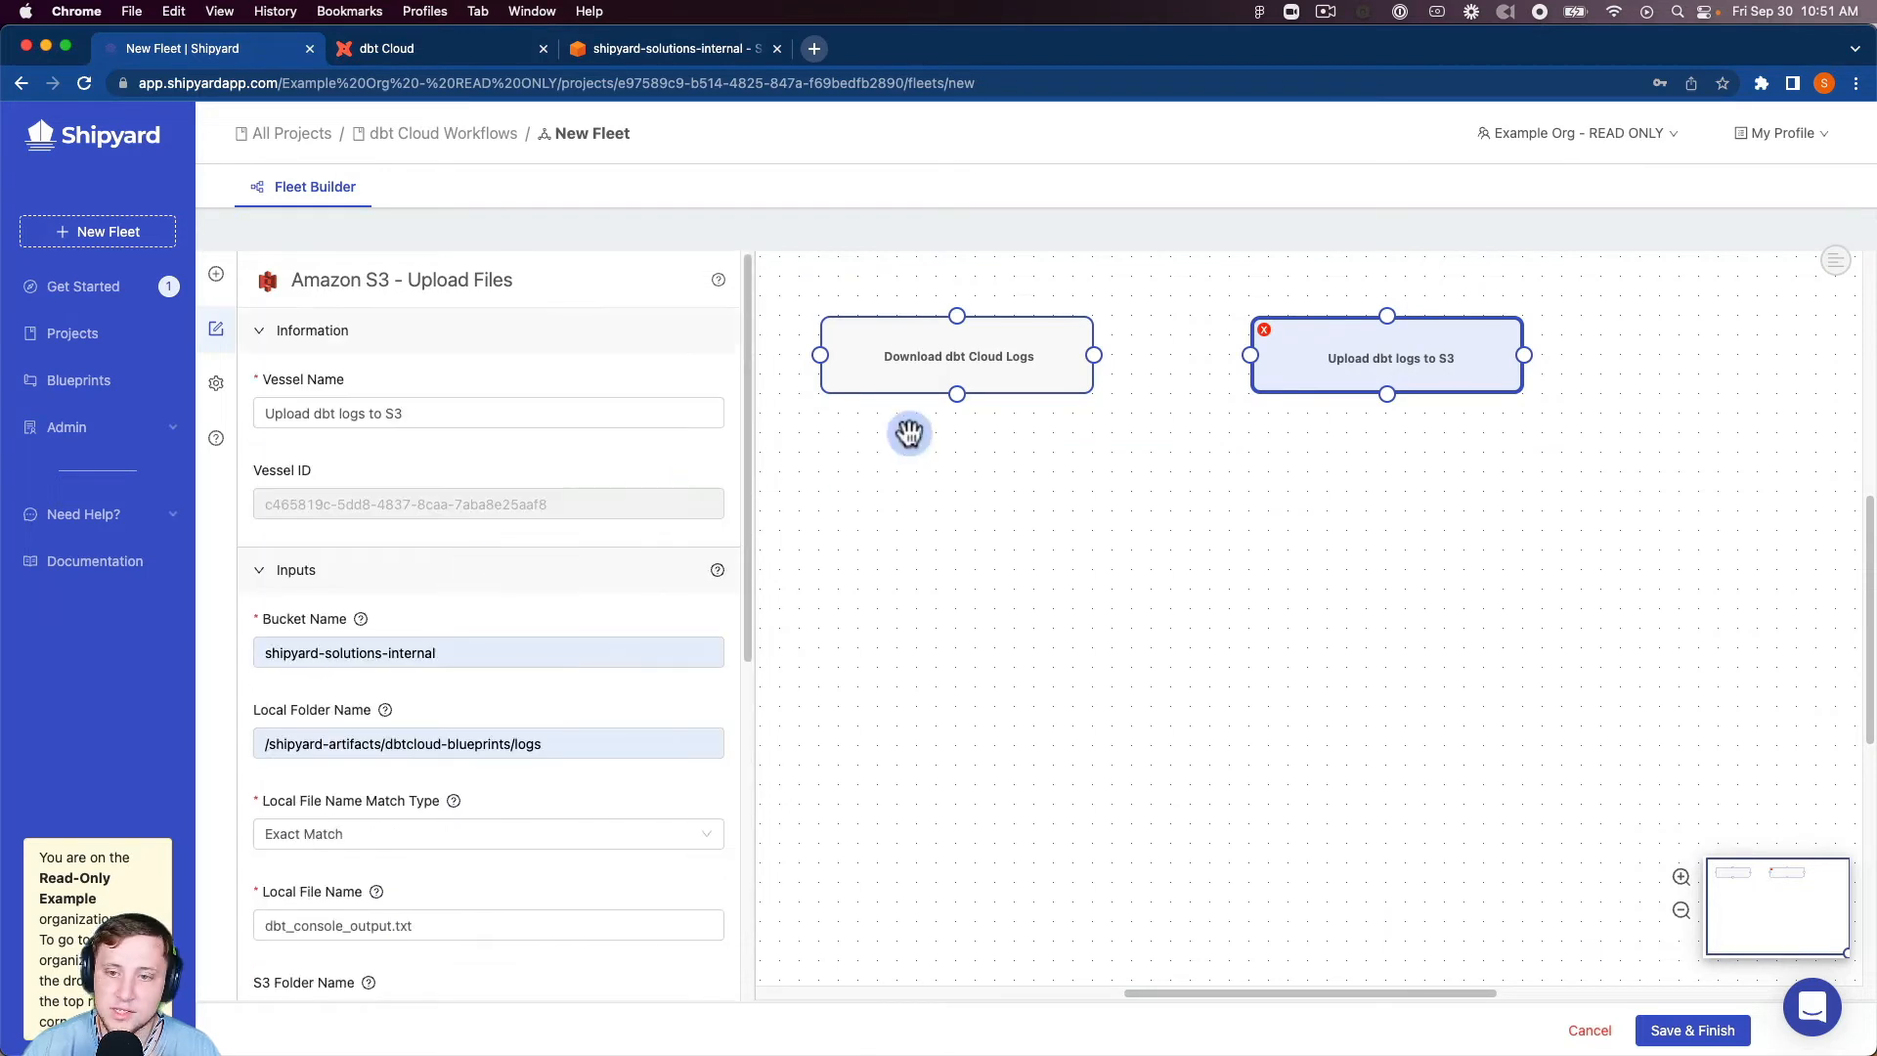
drag(1093, 355, 1208, 363)
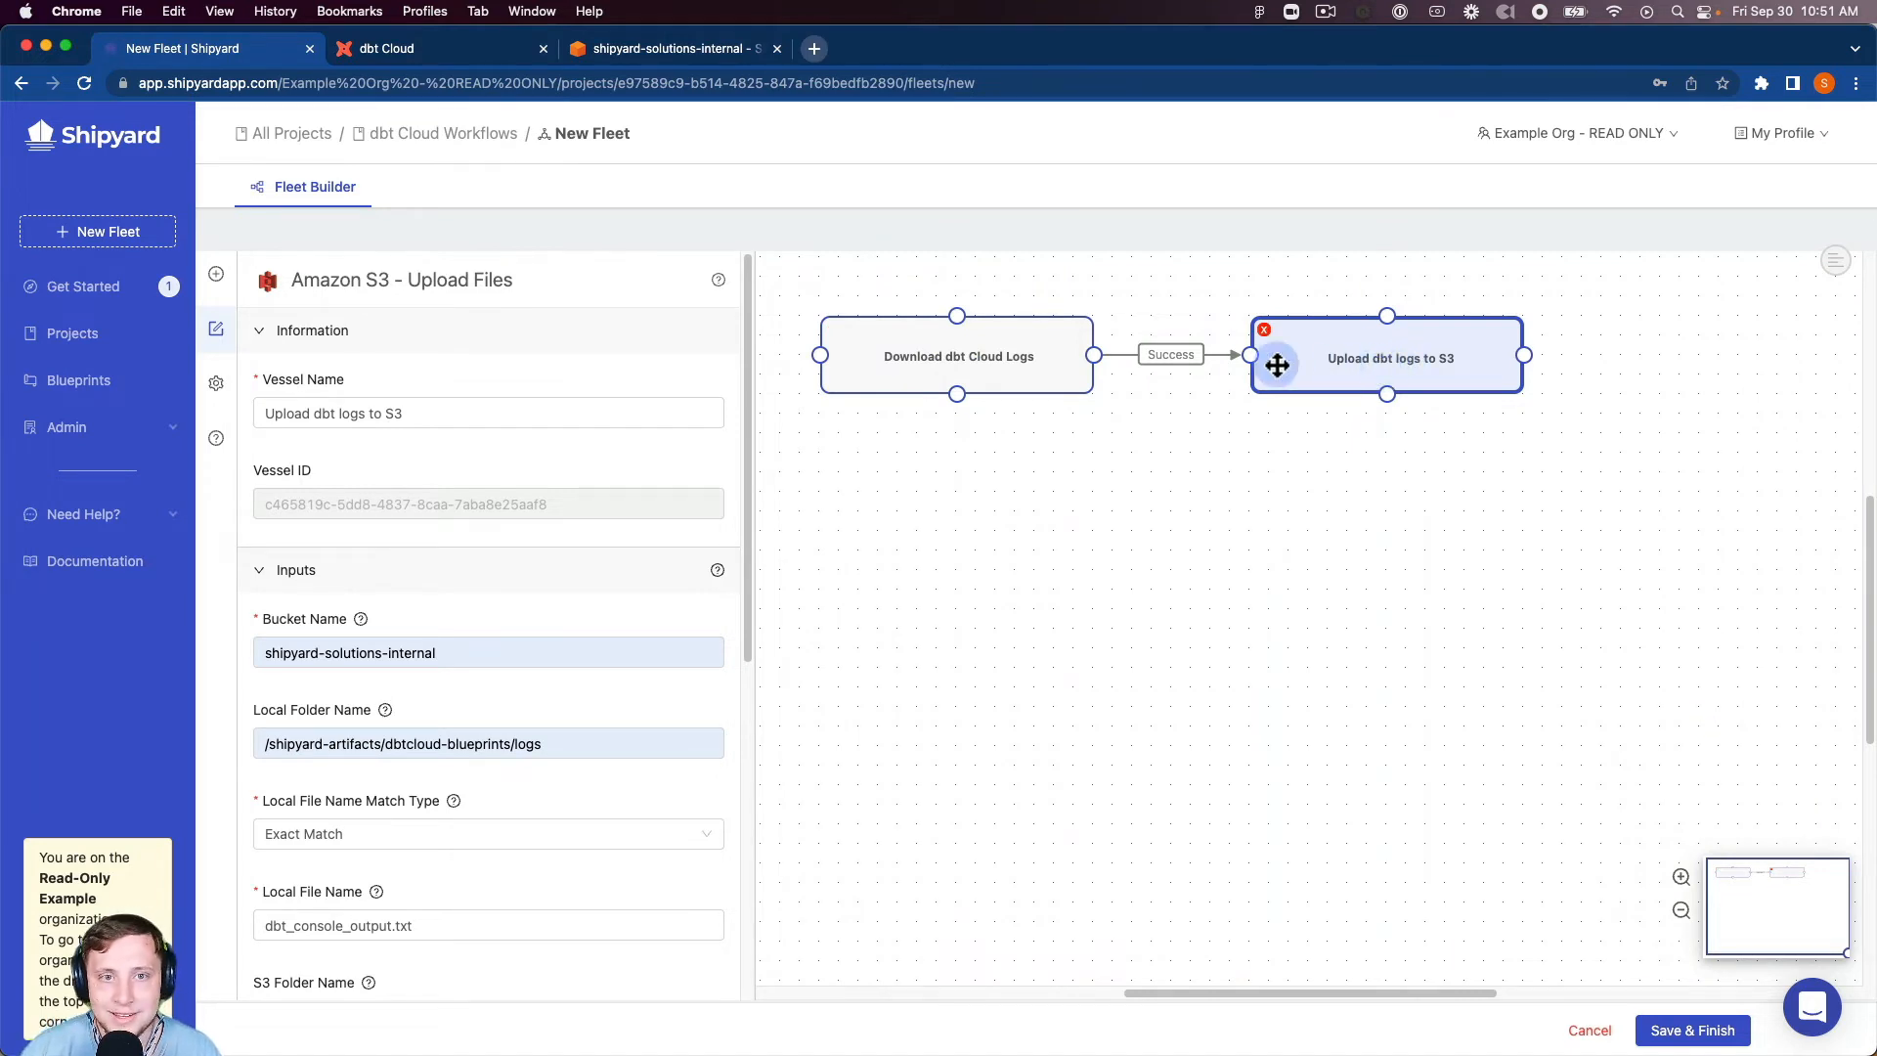
- Rename the fleet as dbt Cloud -> Amazon S3: Logs in the fleet settings
click(216, 383)
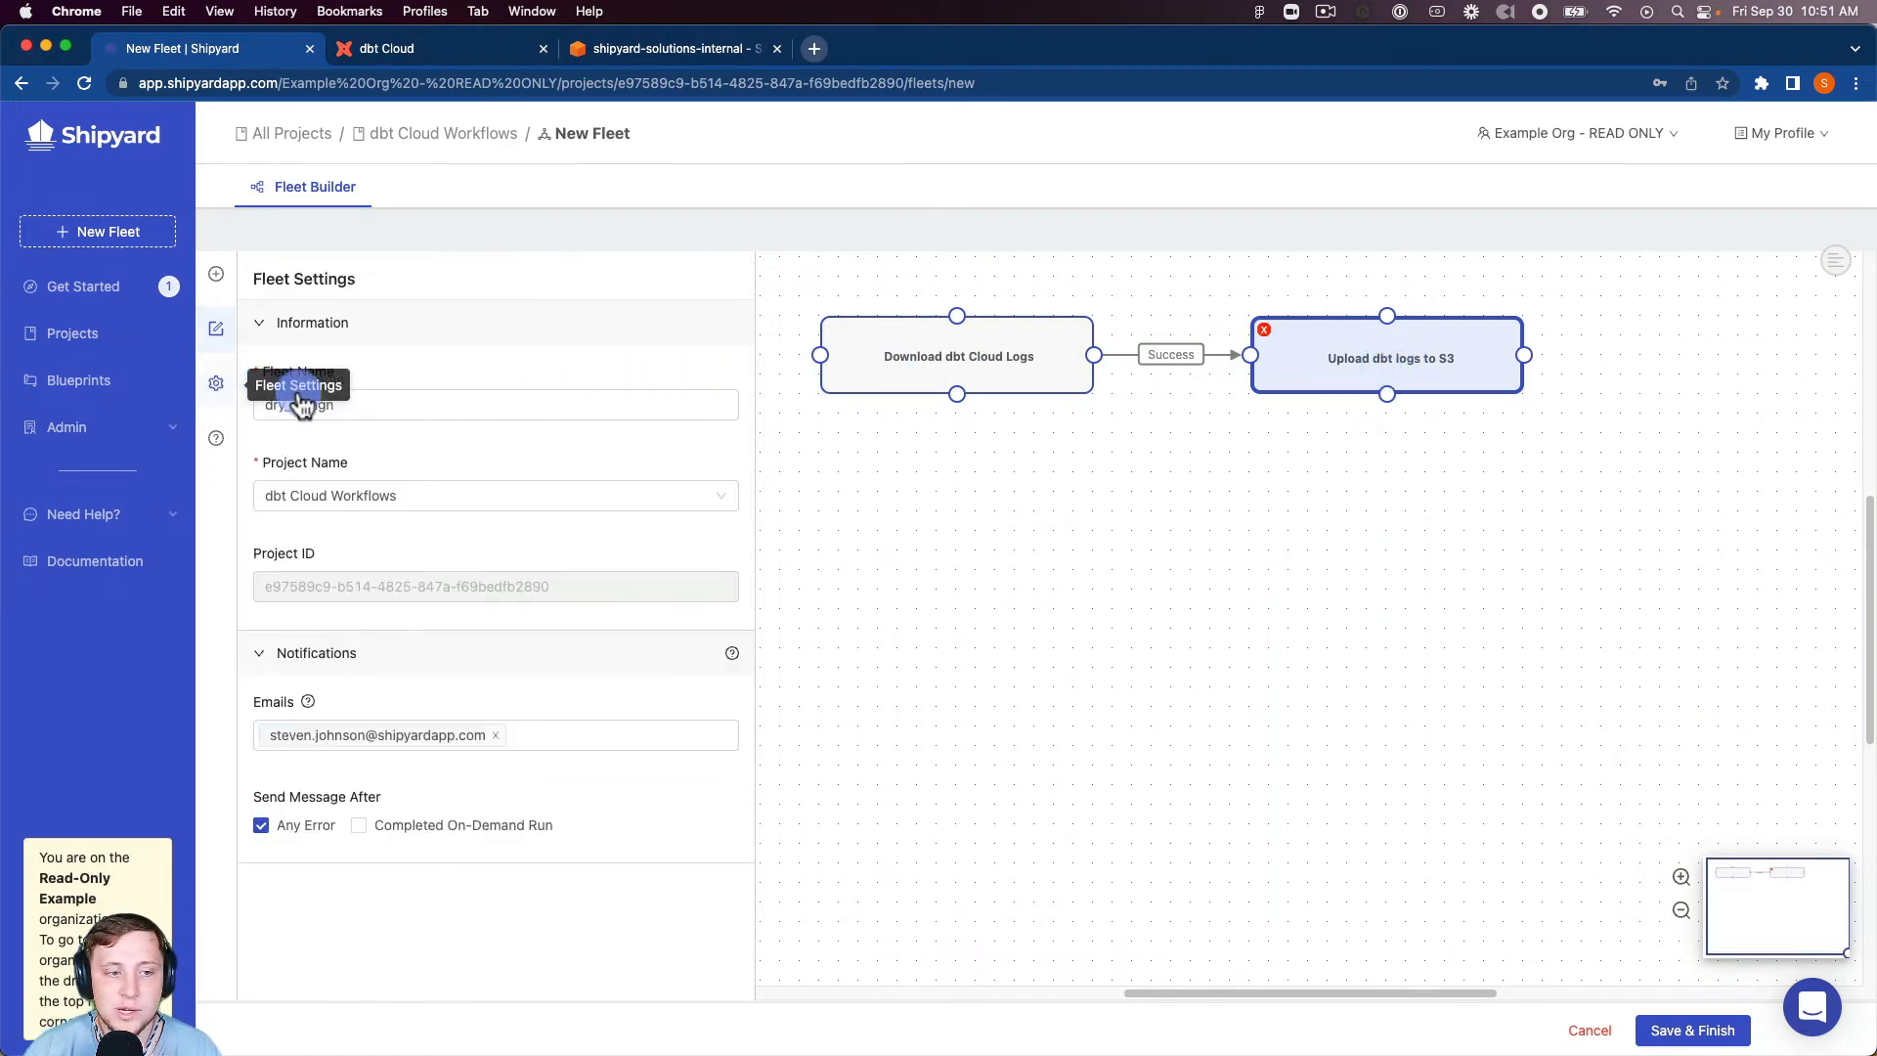
double_click(401, 404)
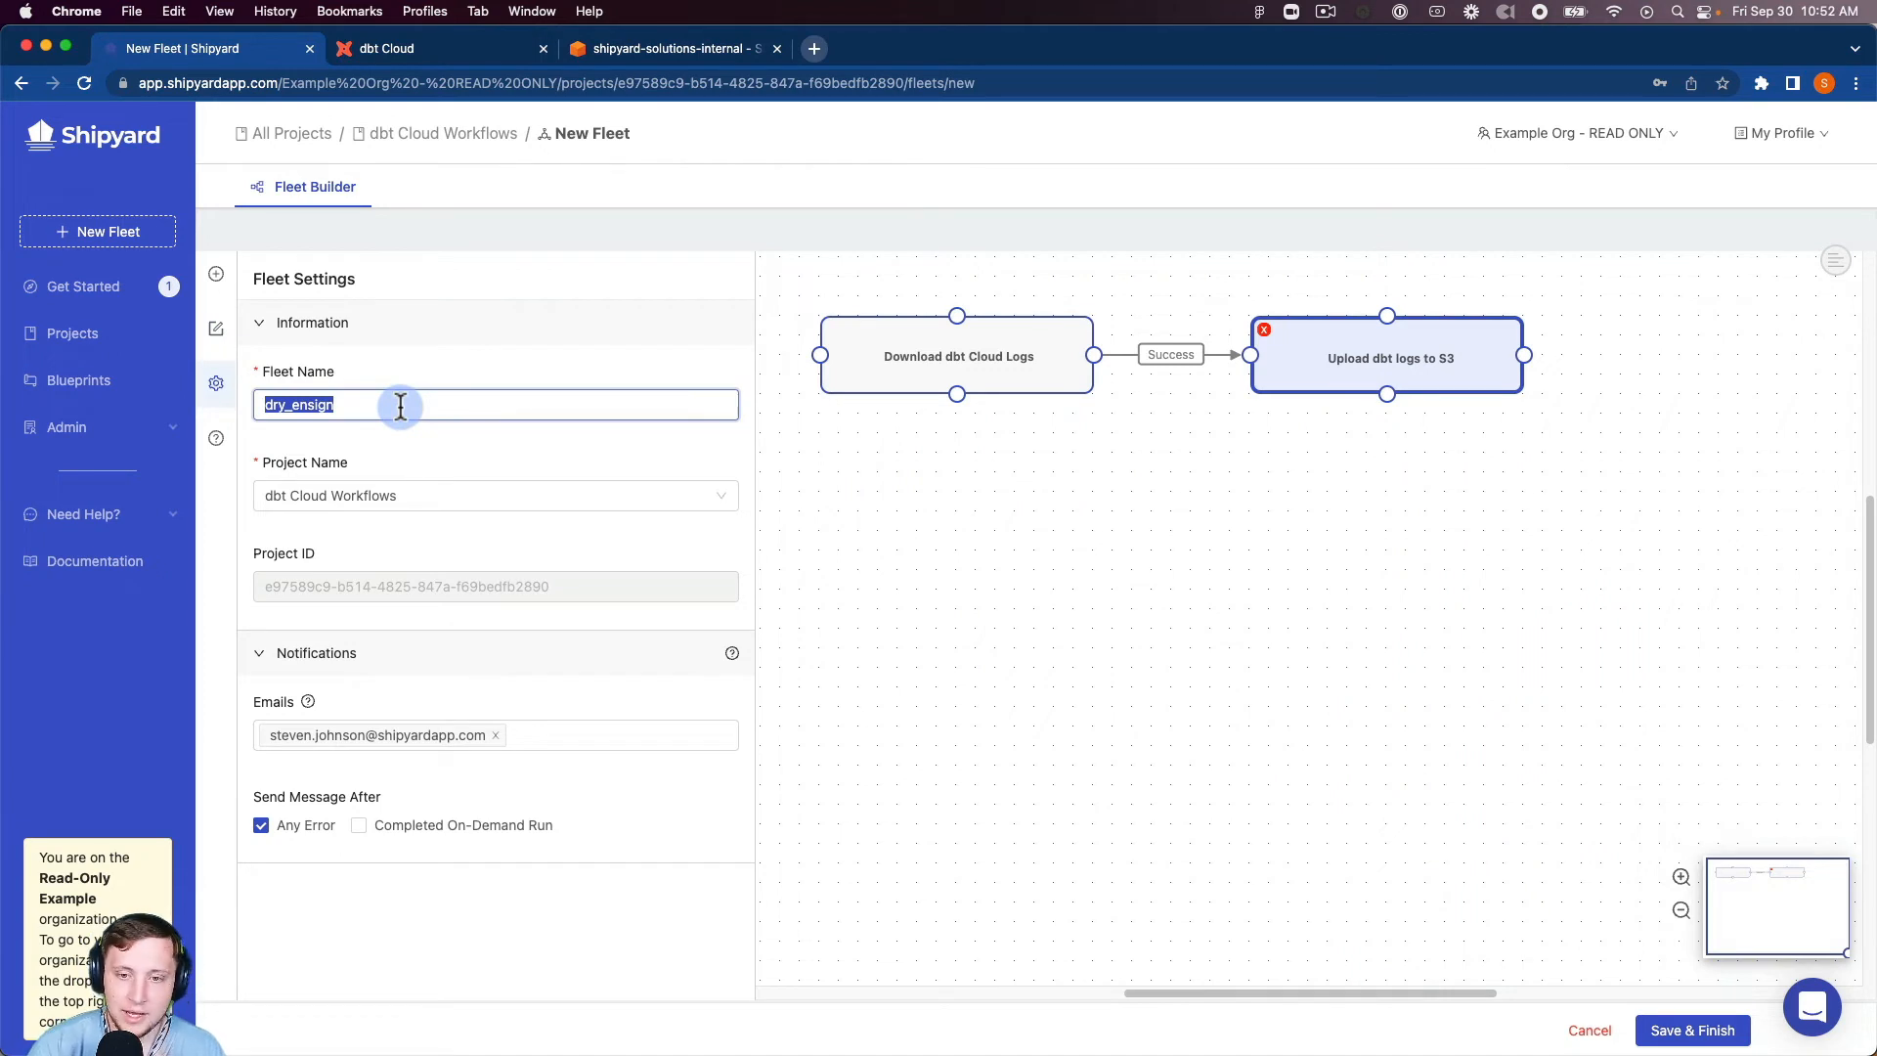
text(dbt Cloud)
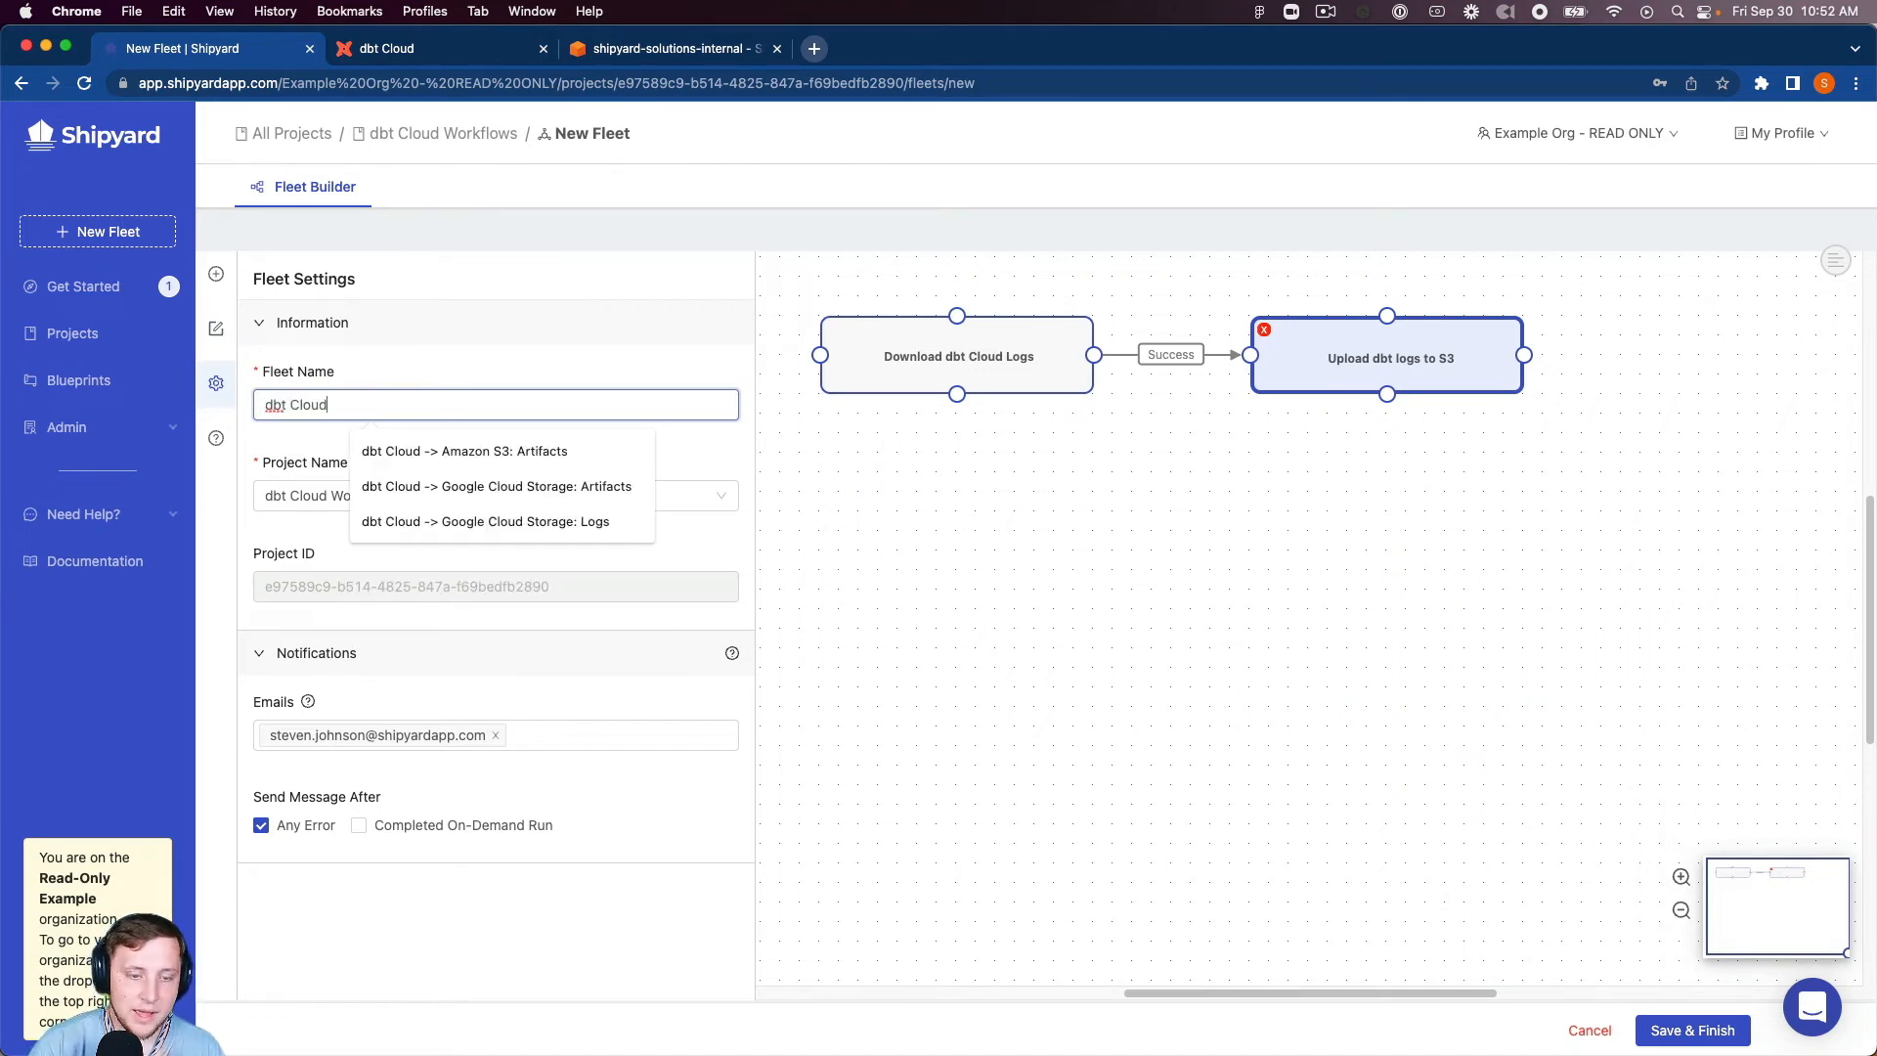
text( -> Amazo)
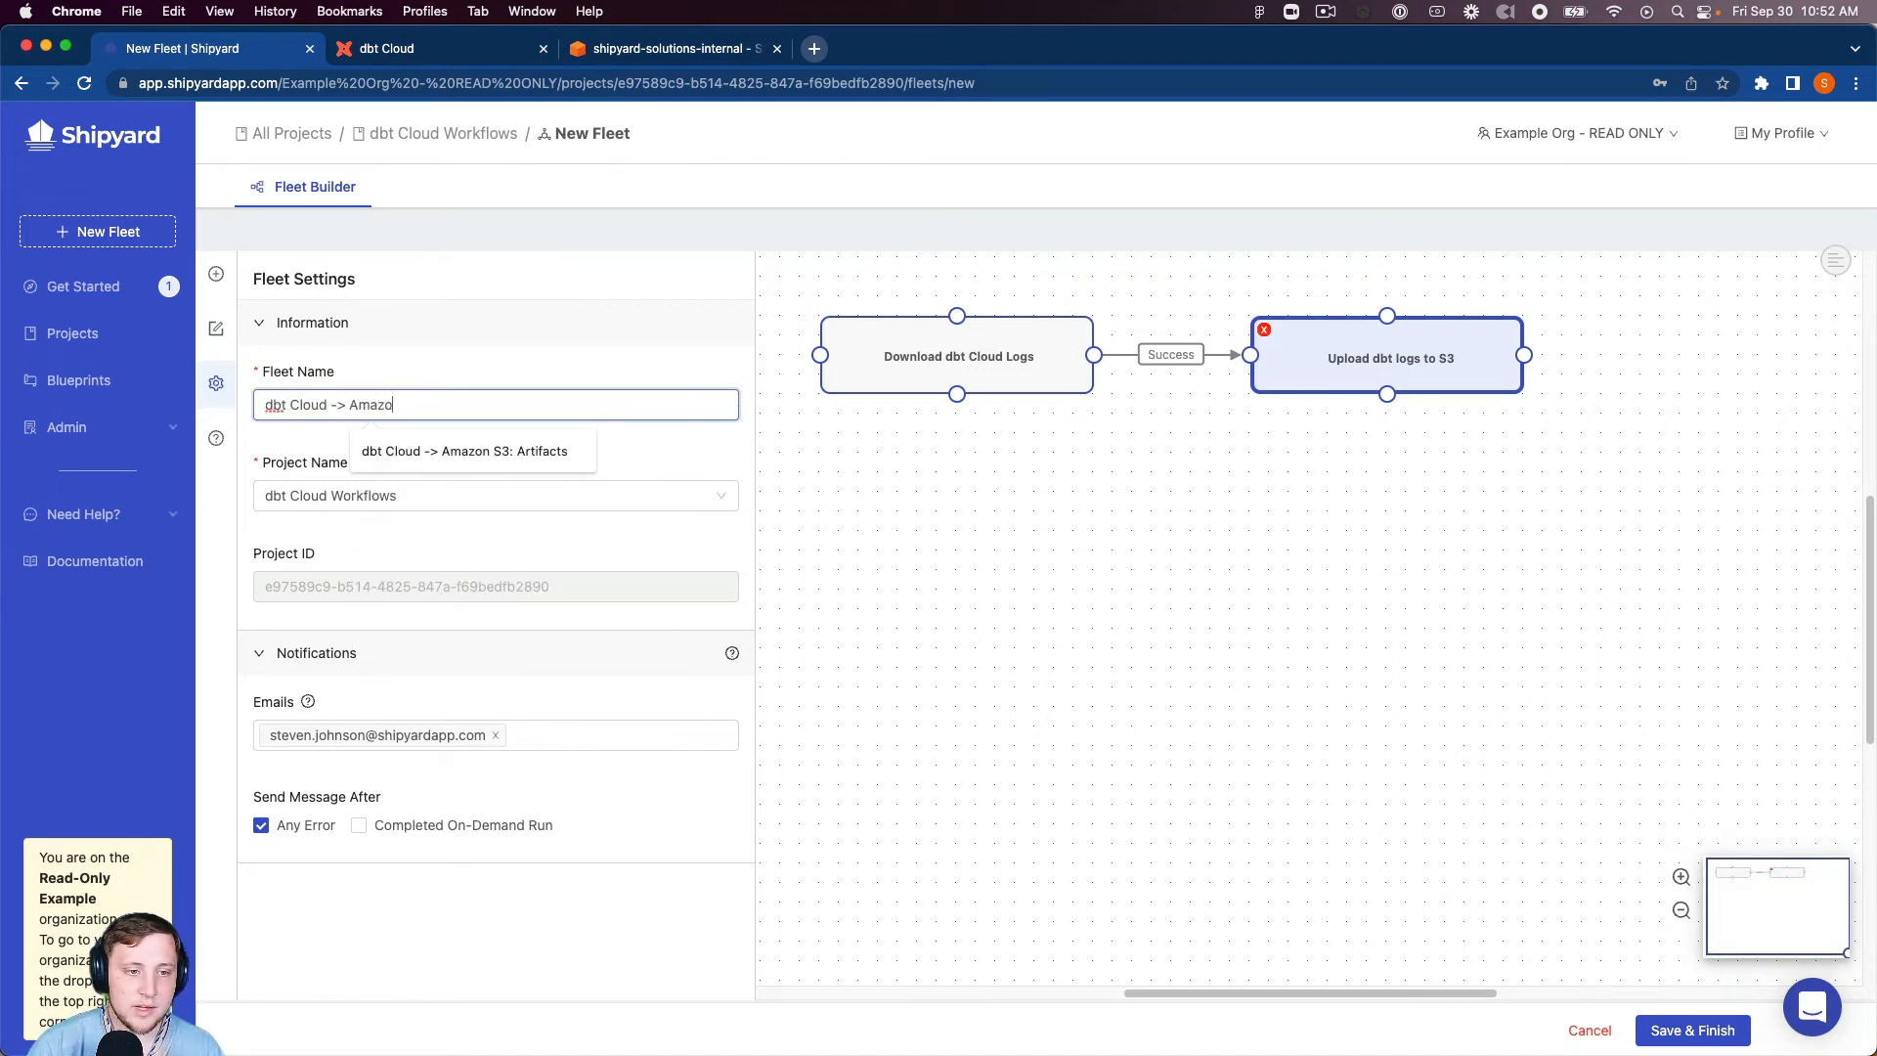
text(n S3: Logs)
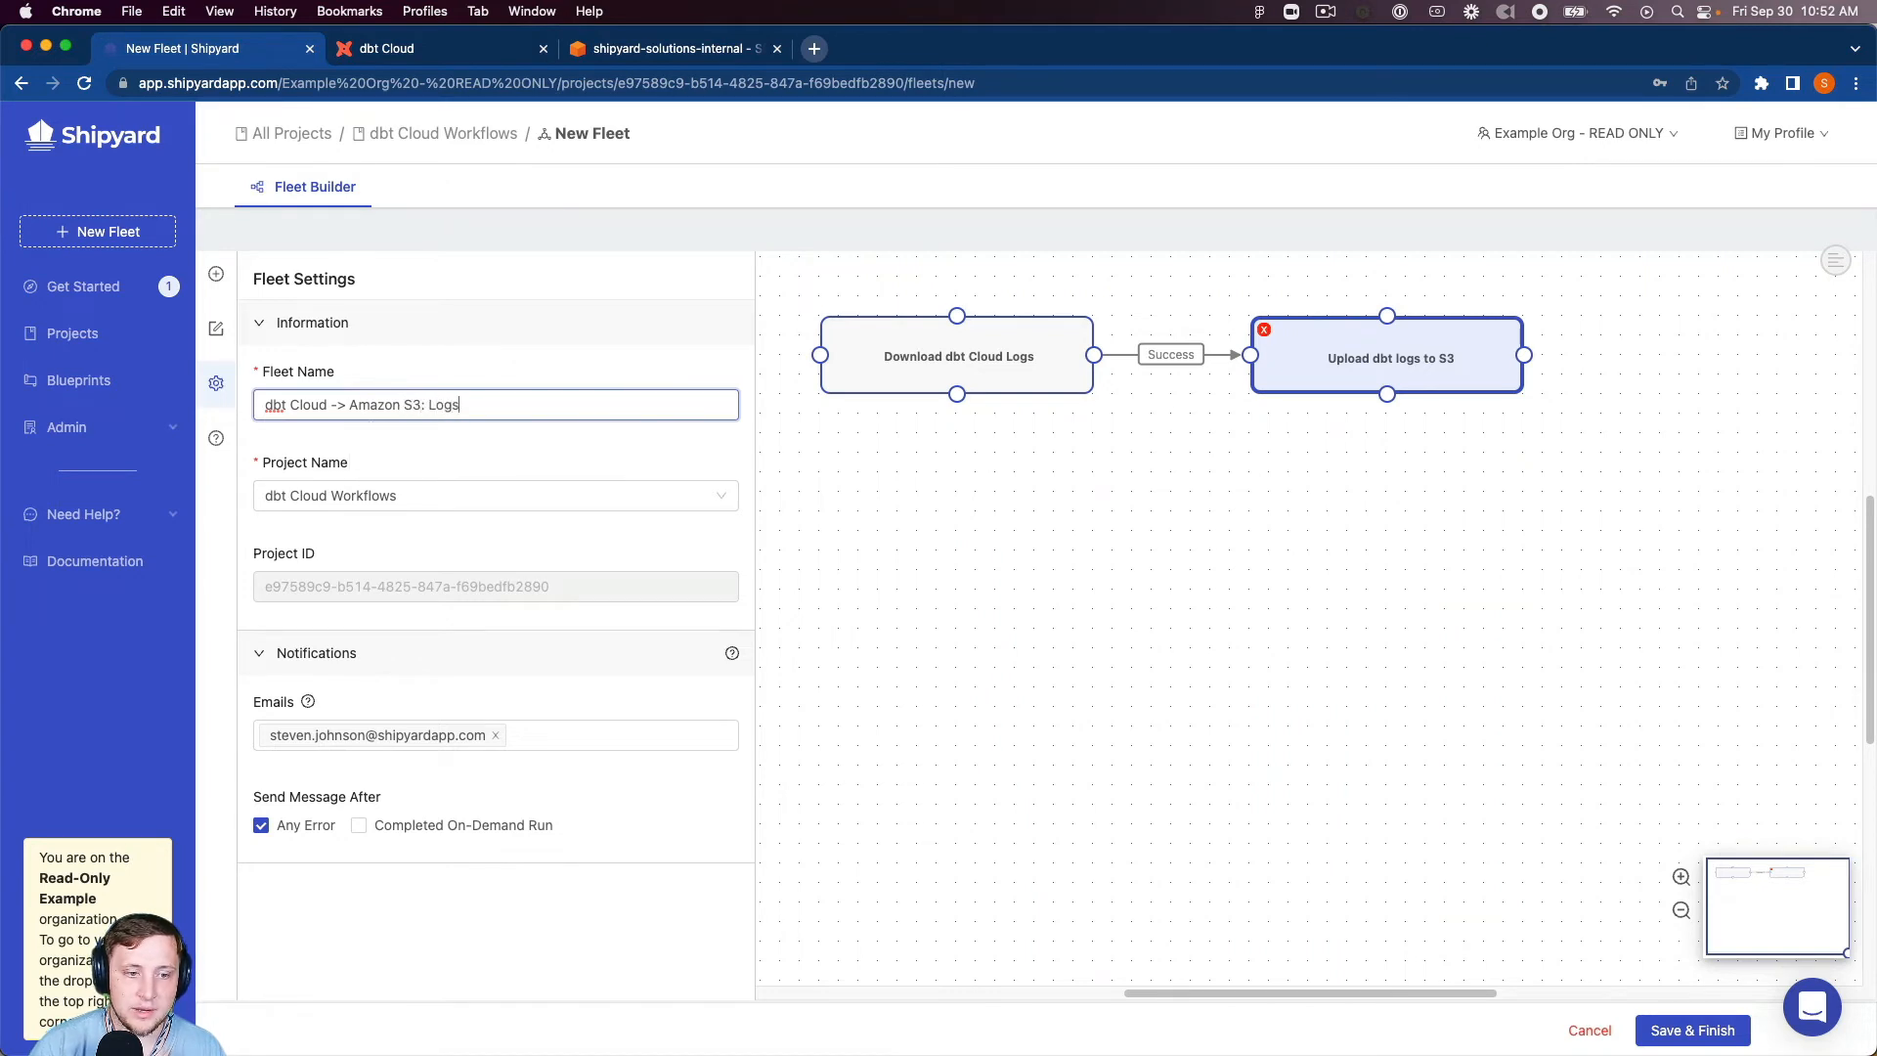
- Save the finished fleet and run it on demand
click(1672, 1030)
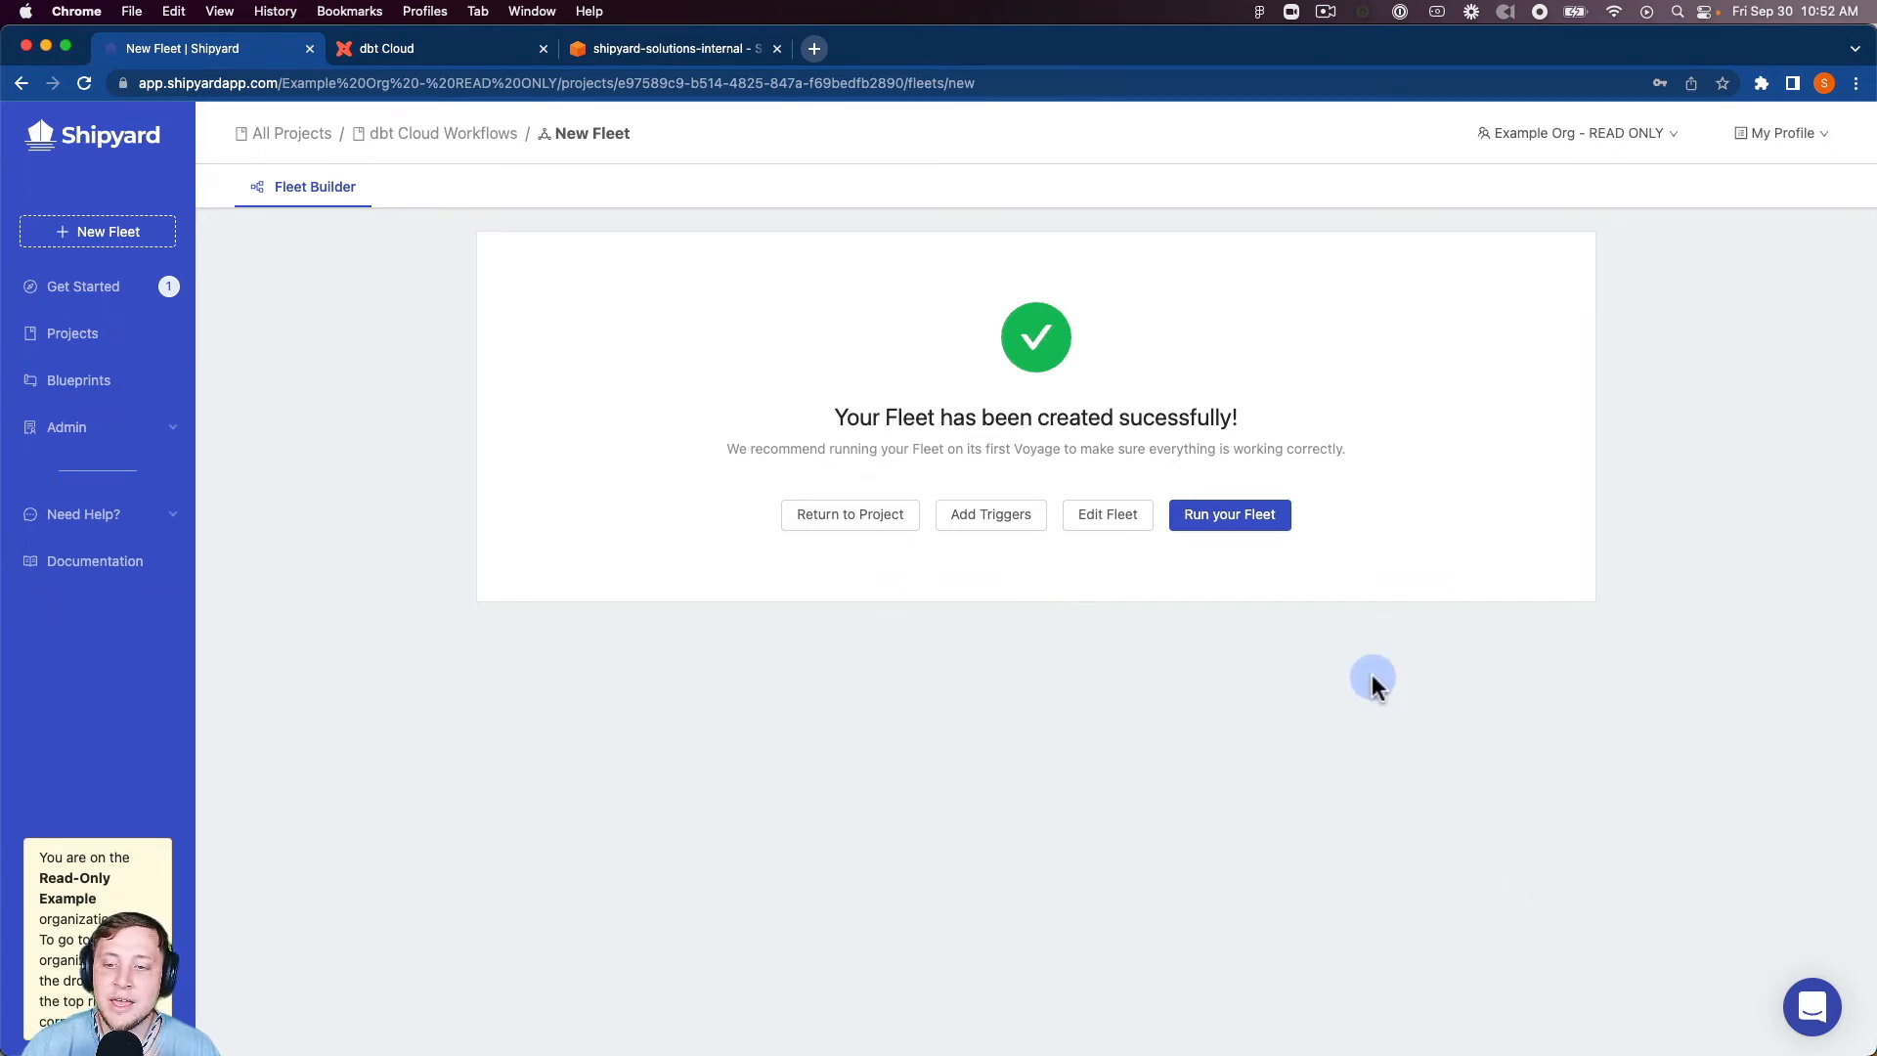
click(1237, 518)
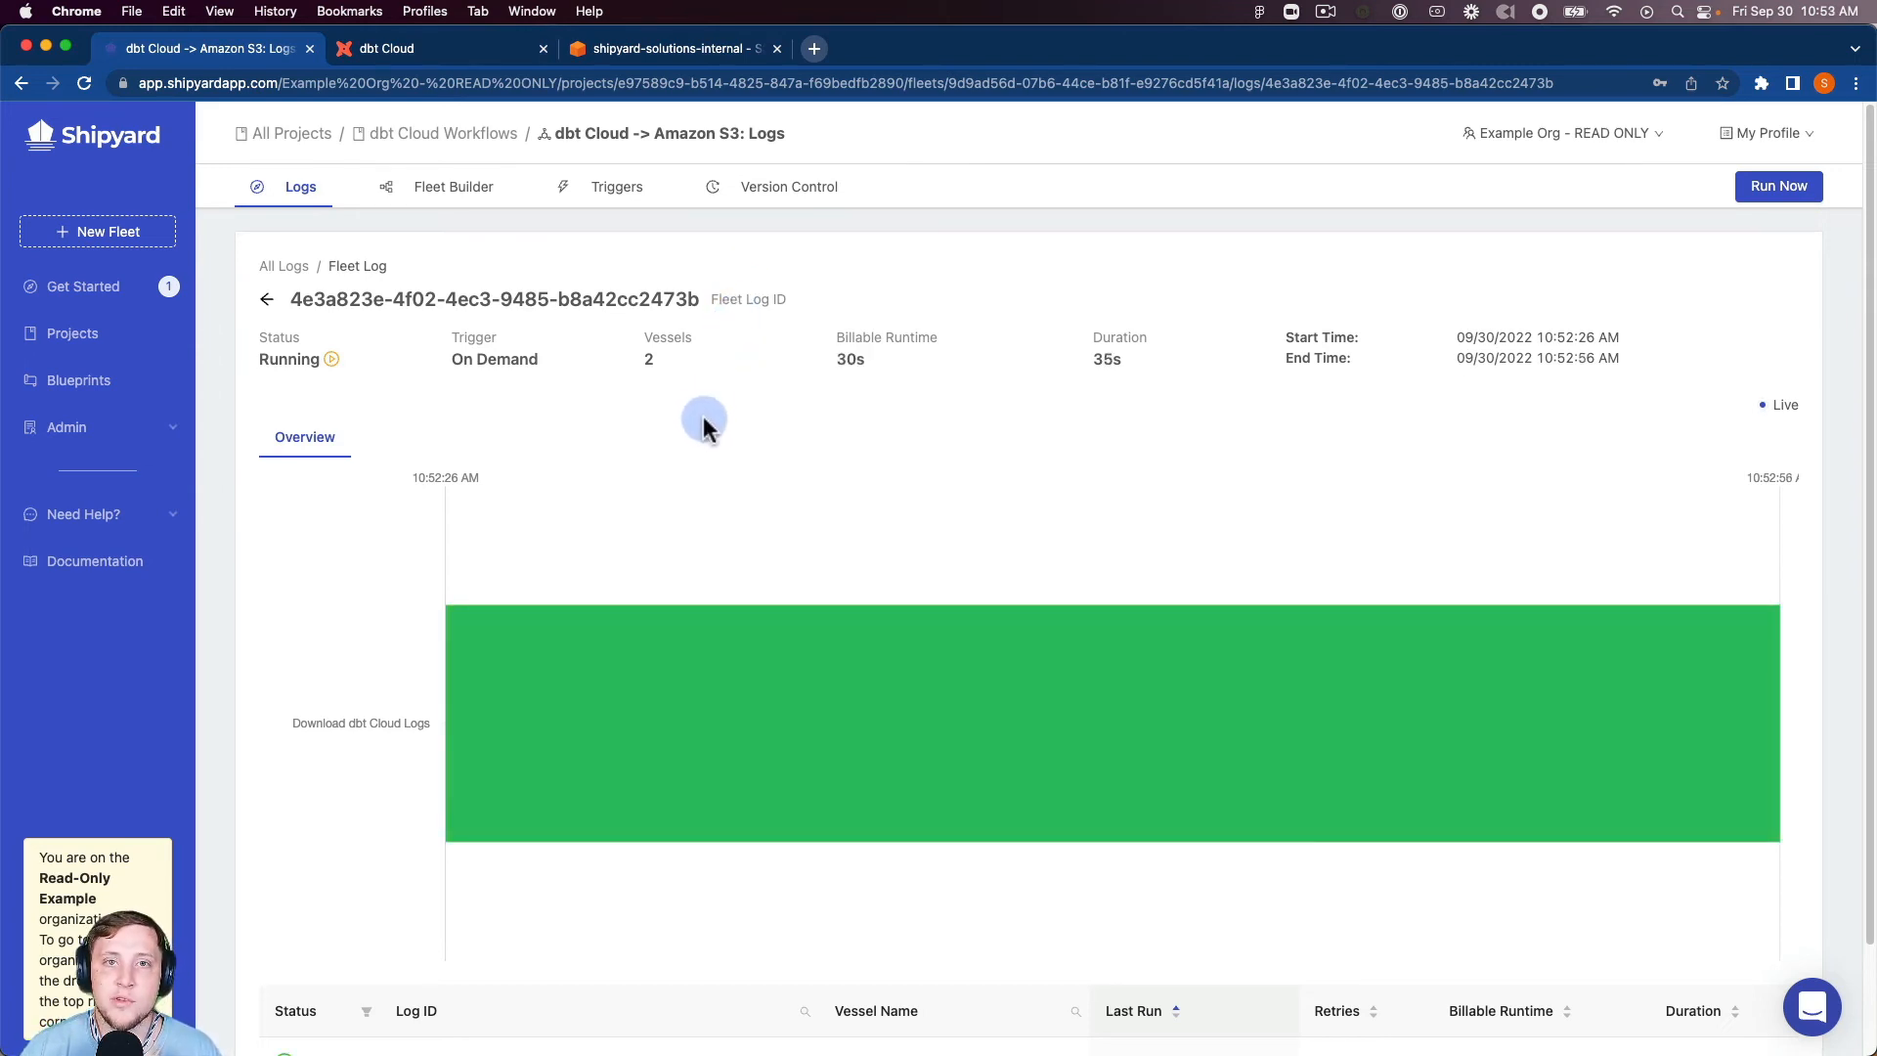
- Examine the output log of the Download dbt Cloud Logs vessel from start to end, and return to the fleet log
mouse_move(647, 557)
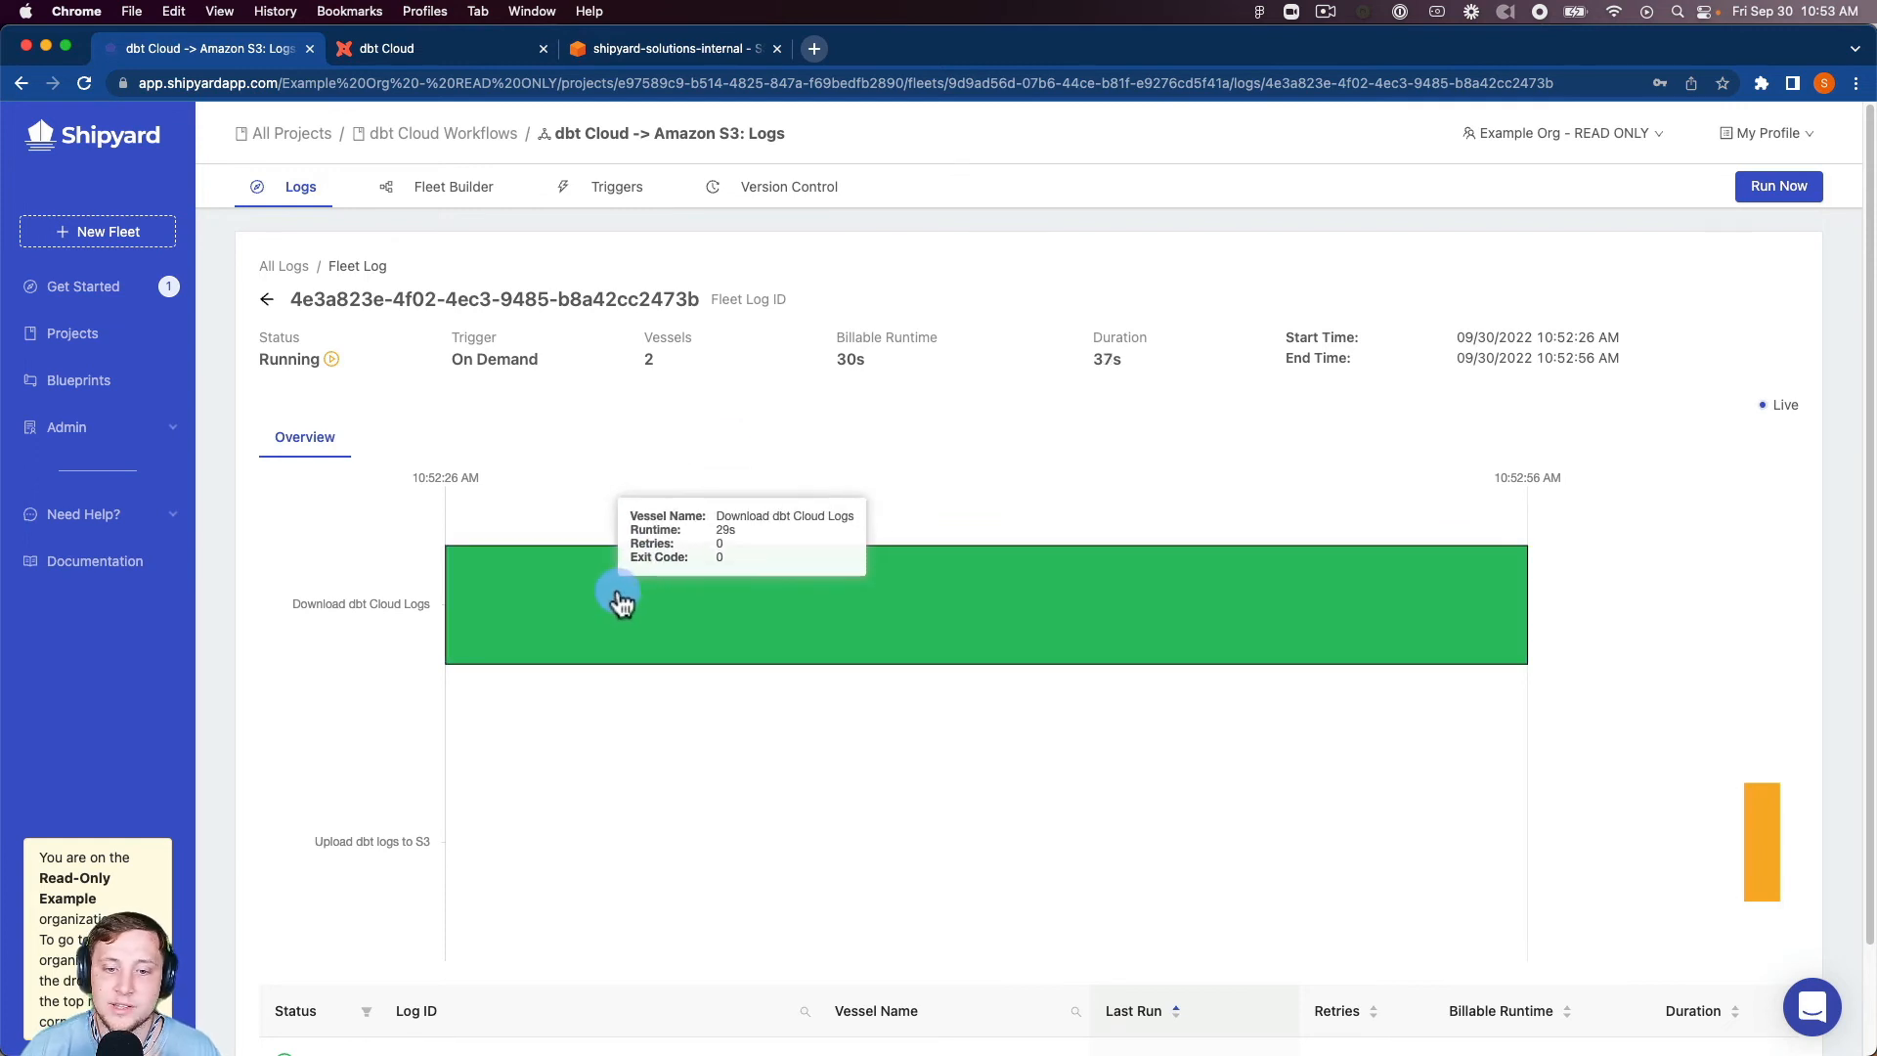
click(650, 596)
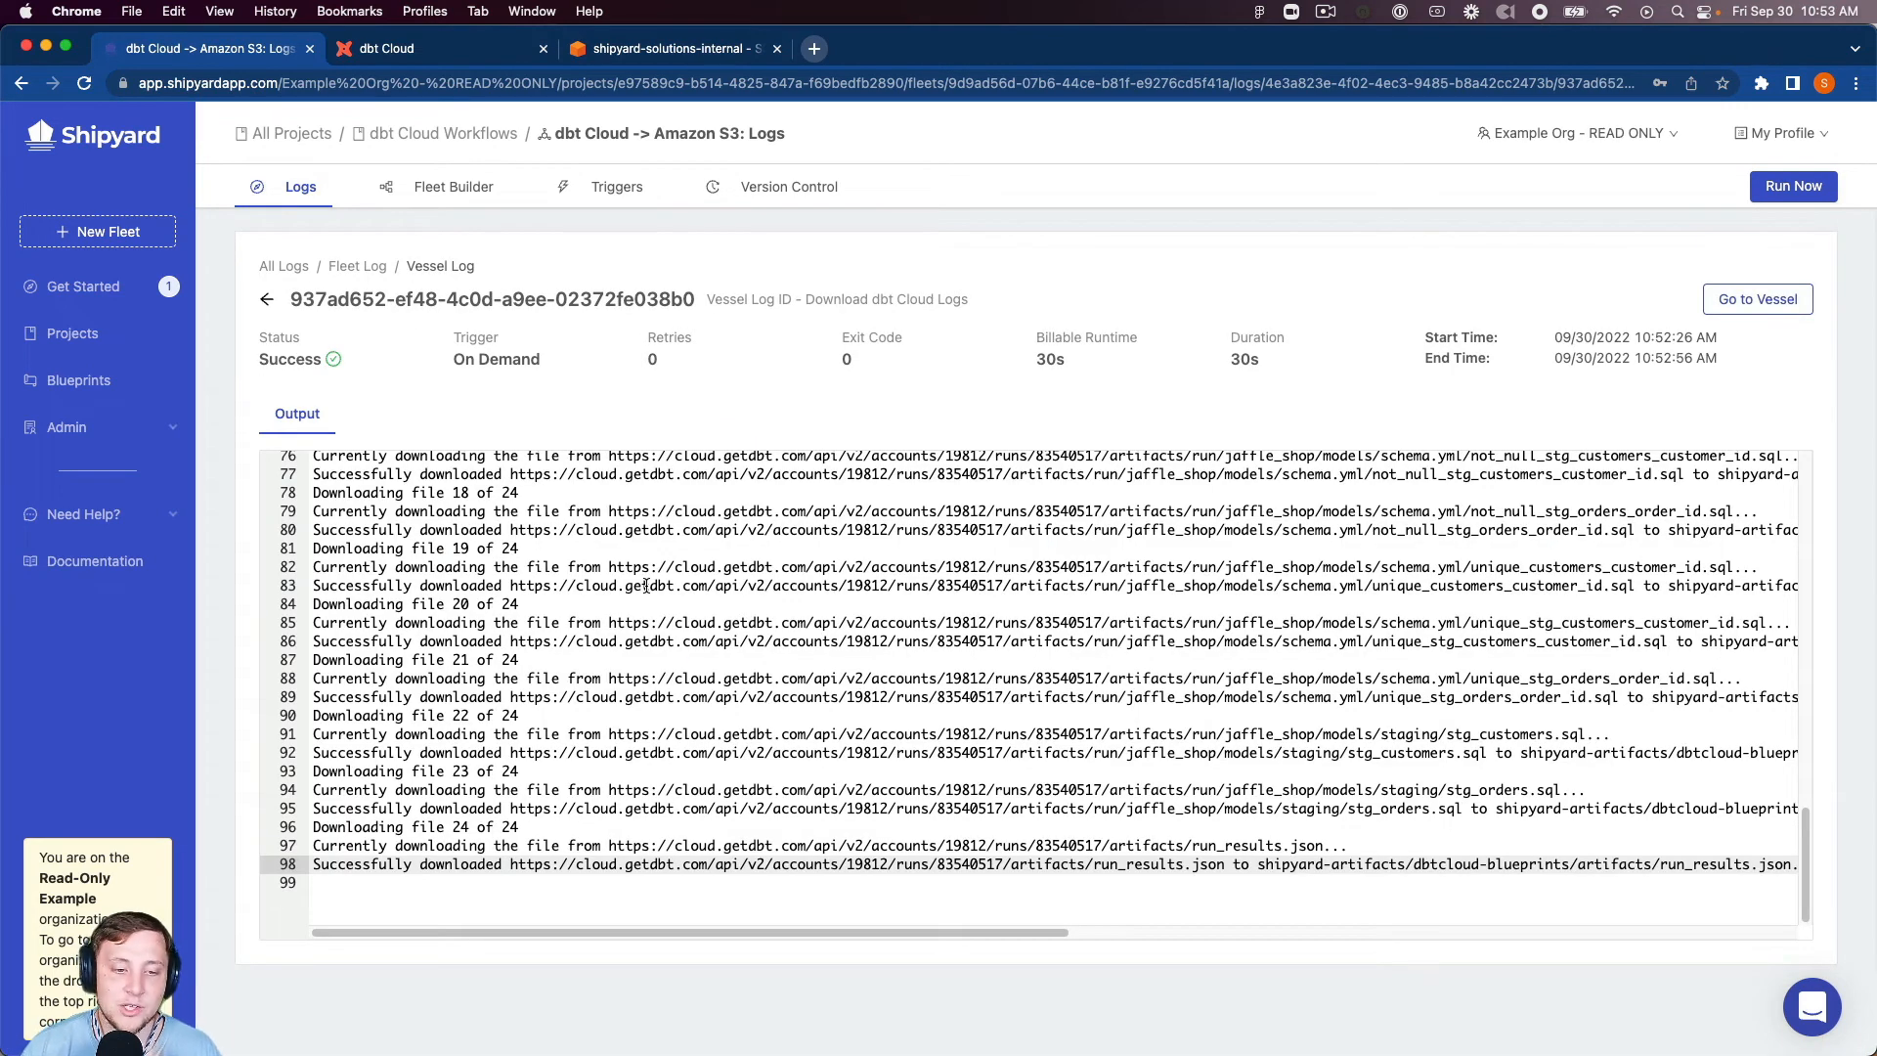
scroll(701, 695, up, 15)
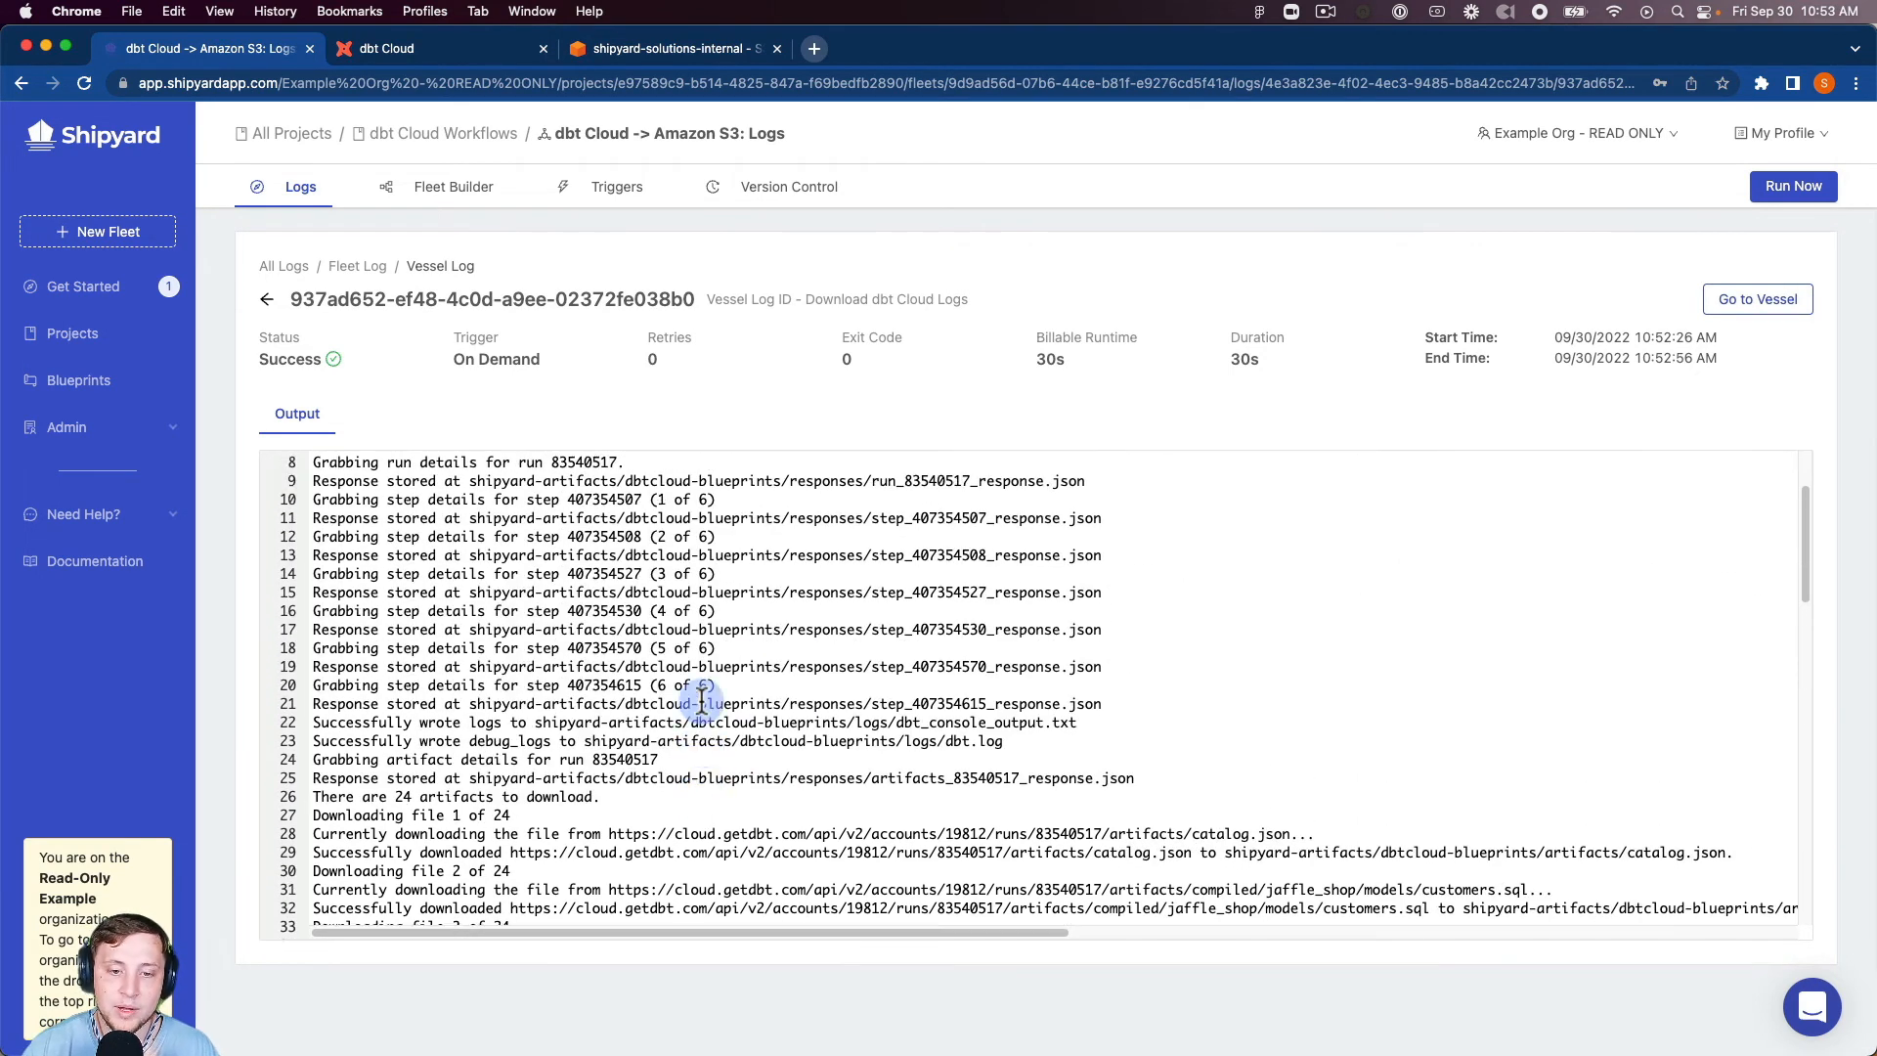
scroll(701, 702, up, 3)
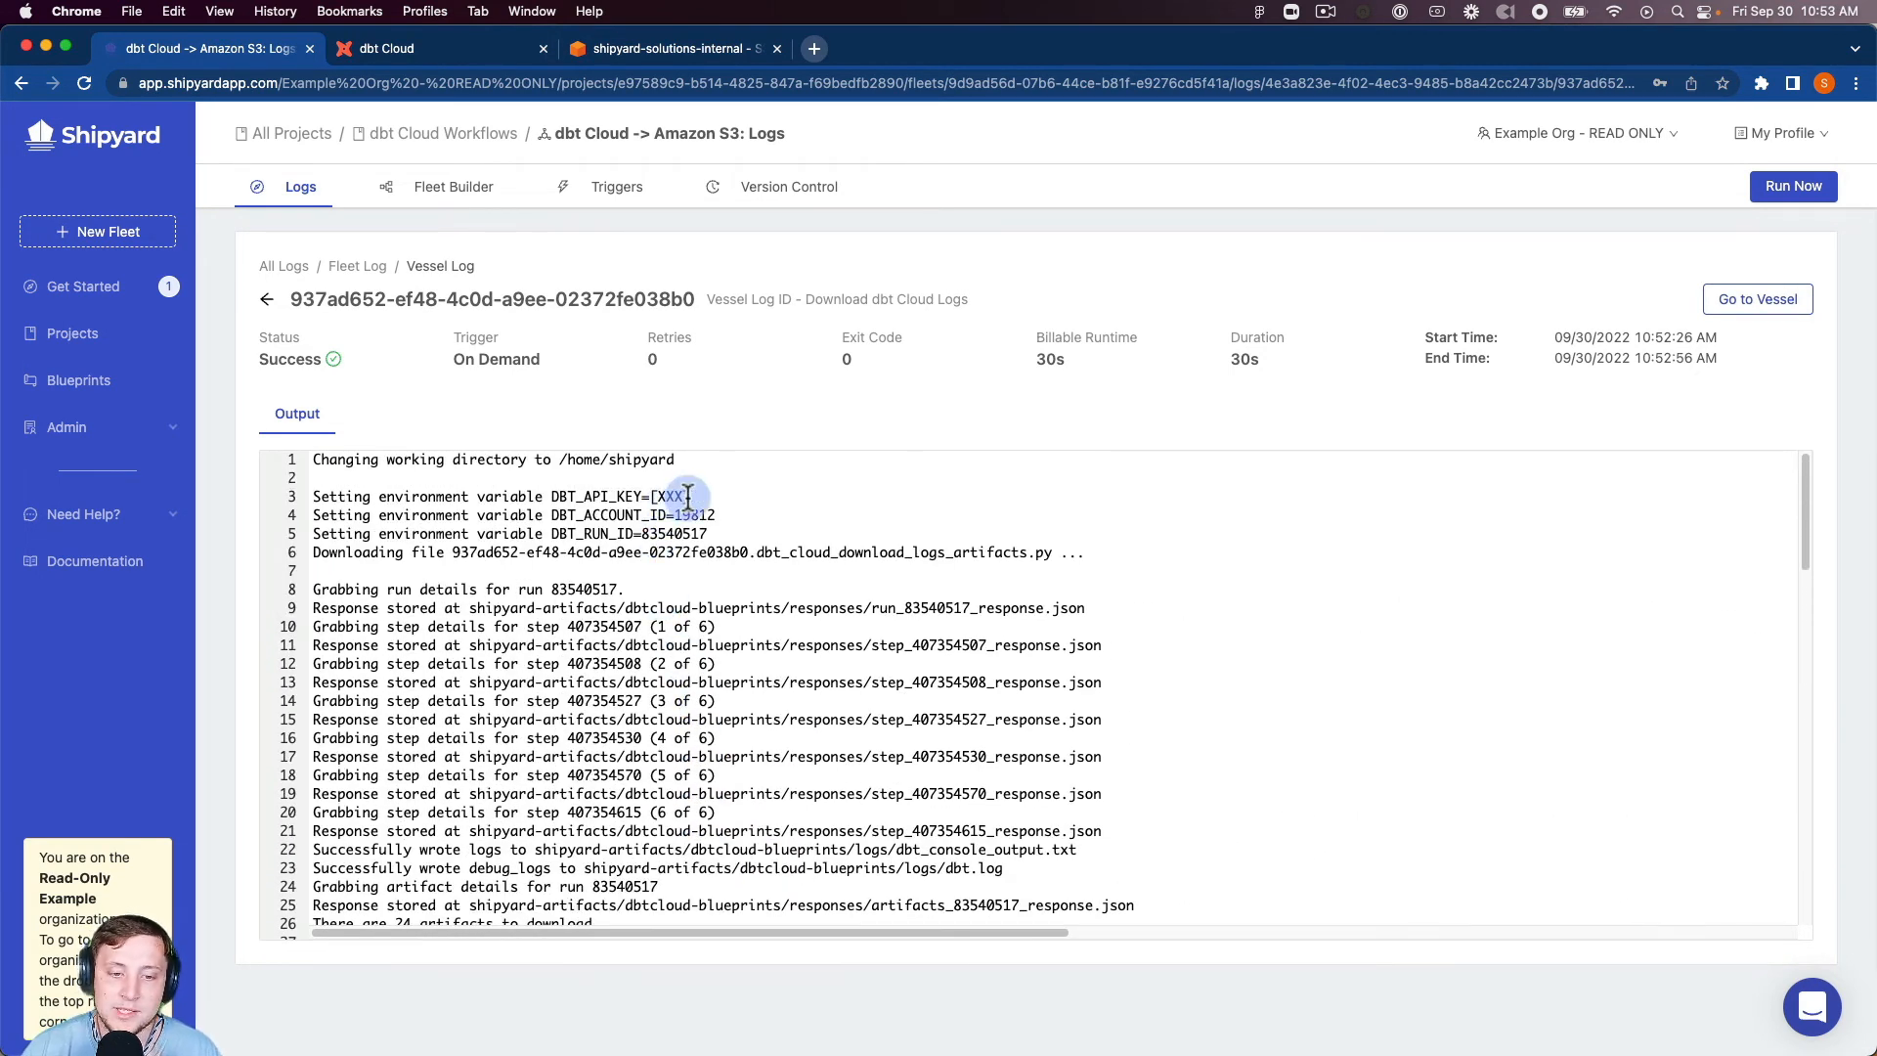
drag(688, 496, 650, 496)
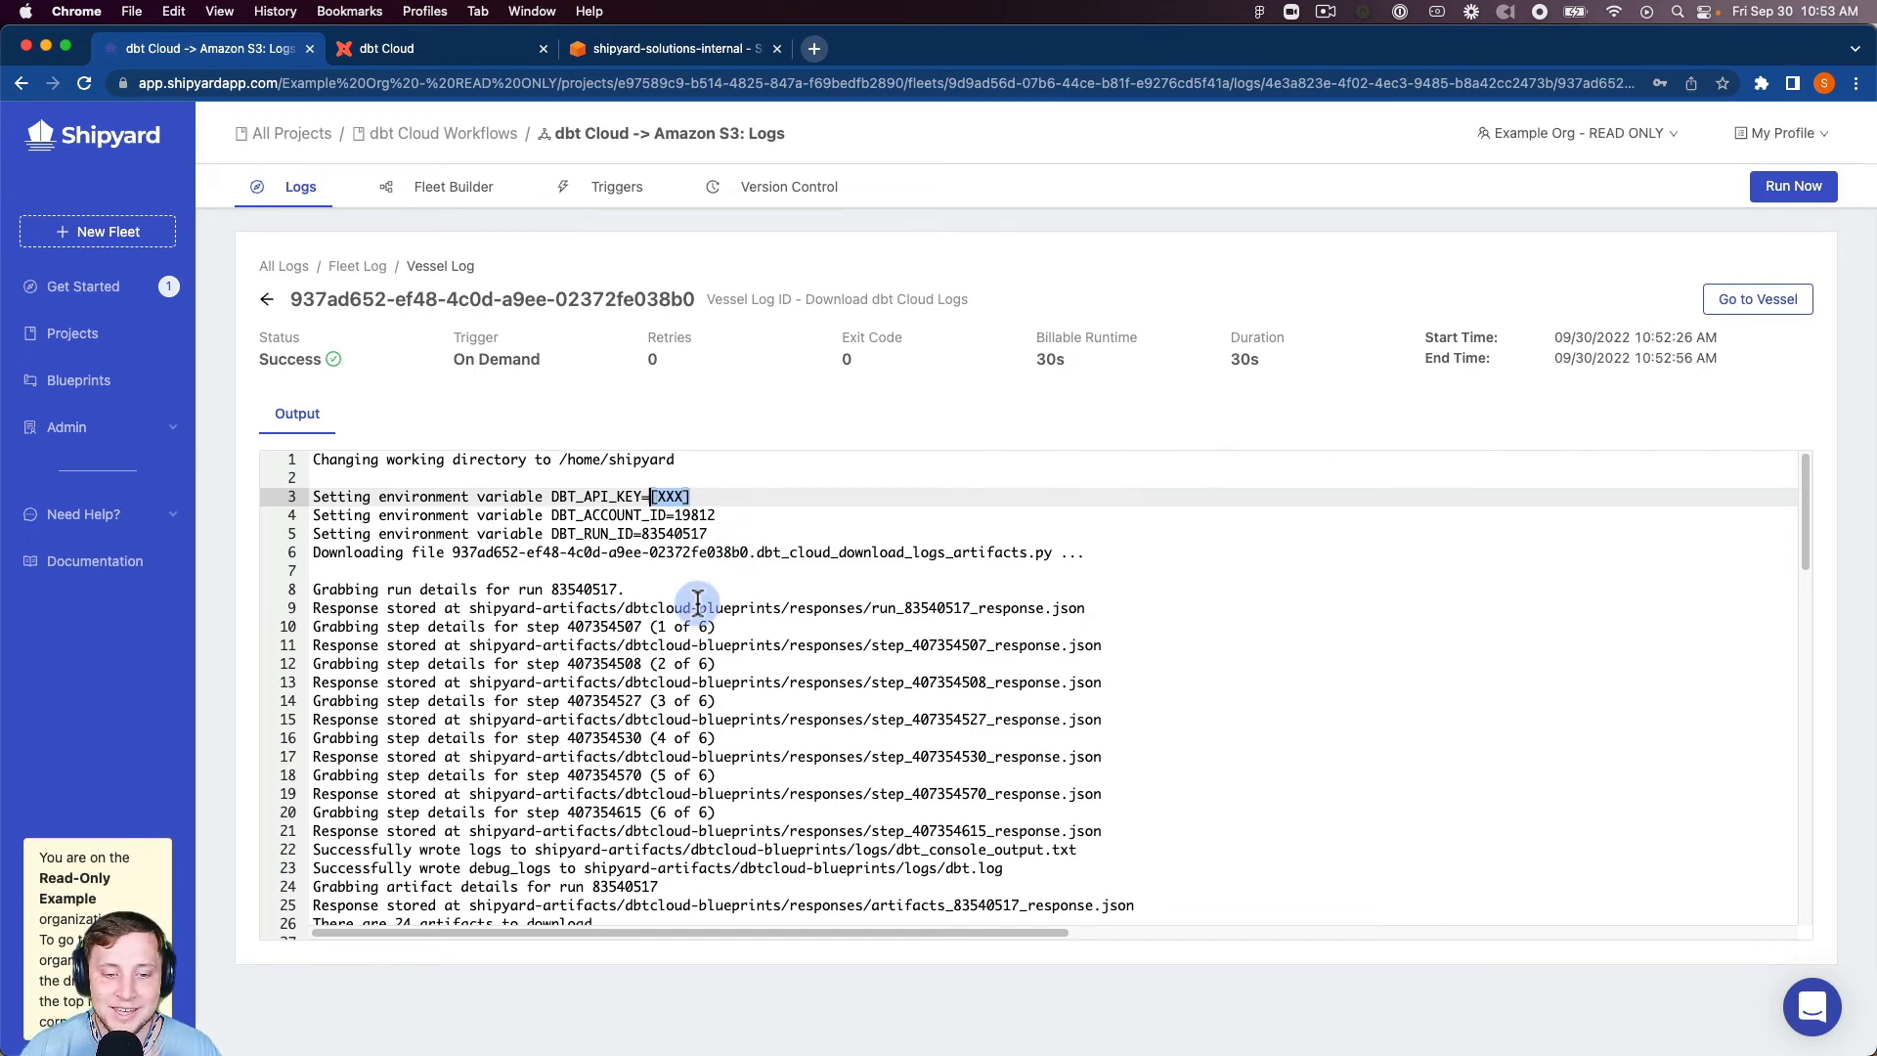
scroll(646, 655, down, 15)
scroll(543, 677, down, 10)
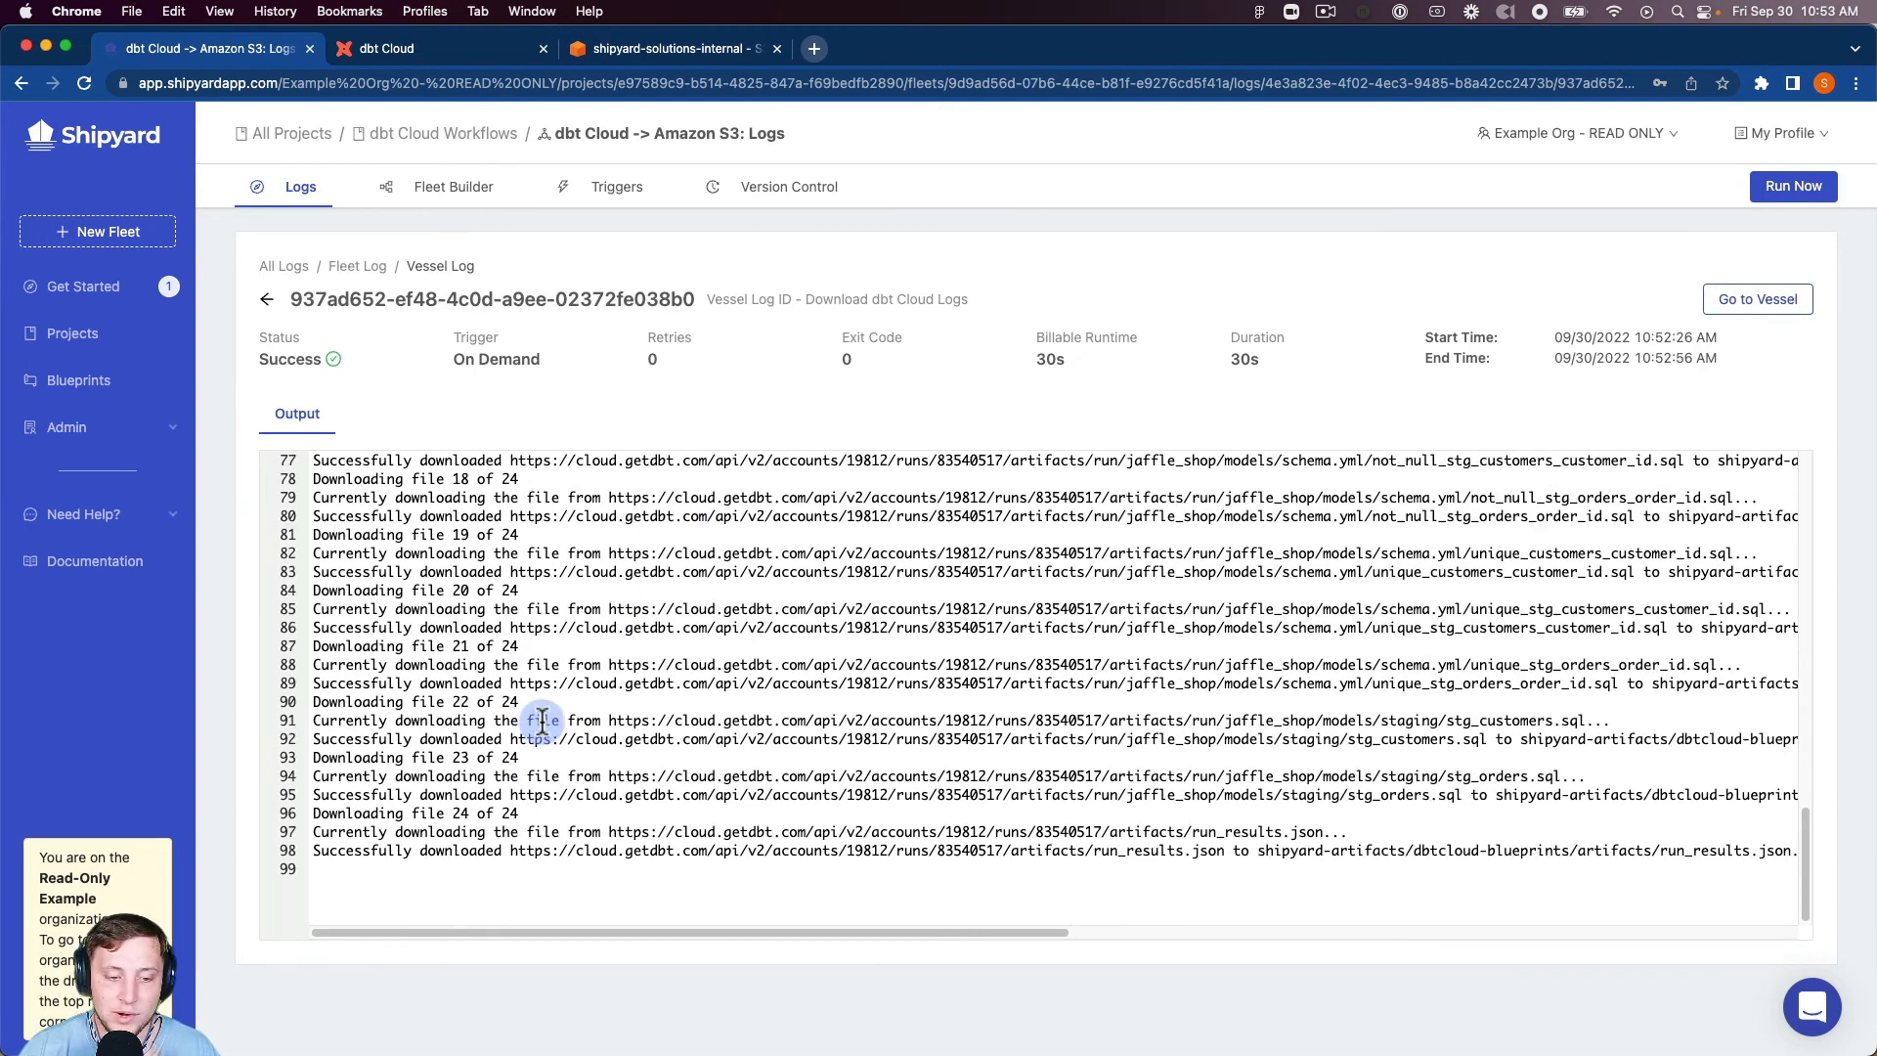
click(267, 300)
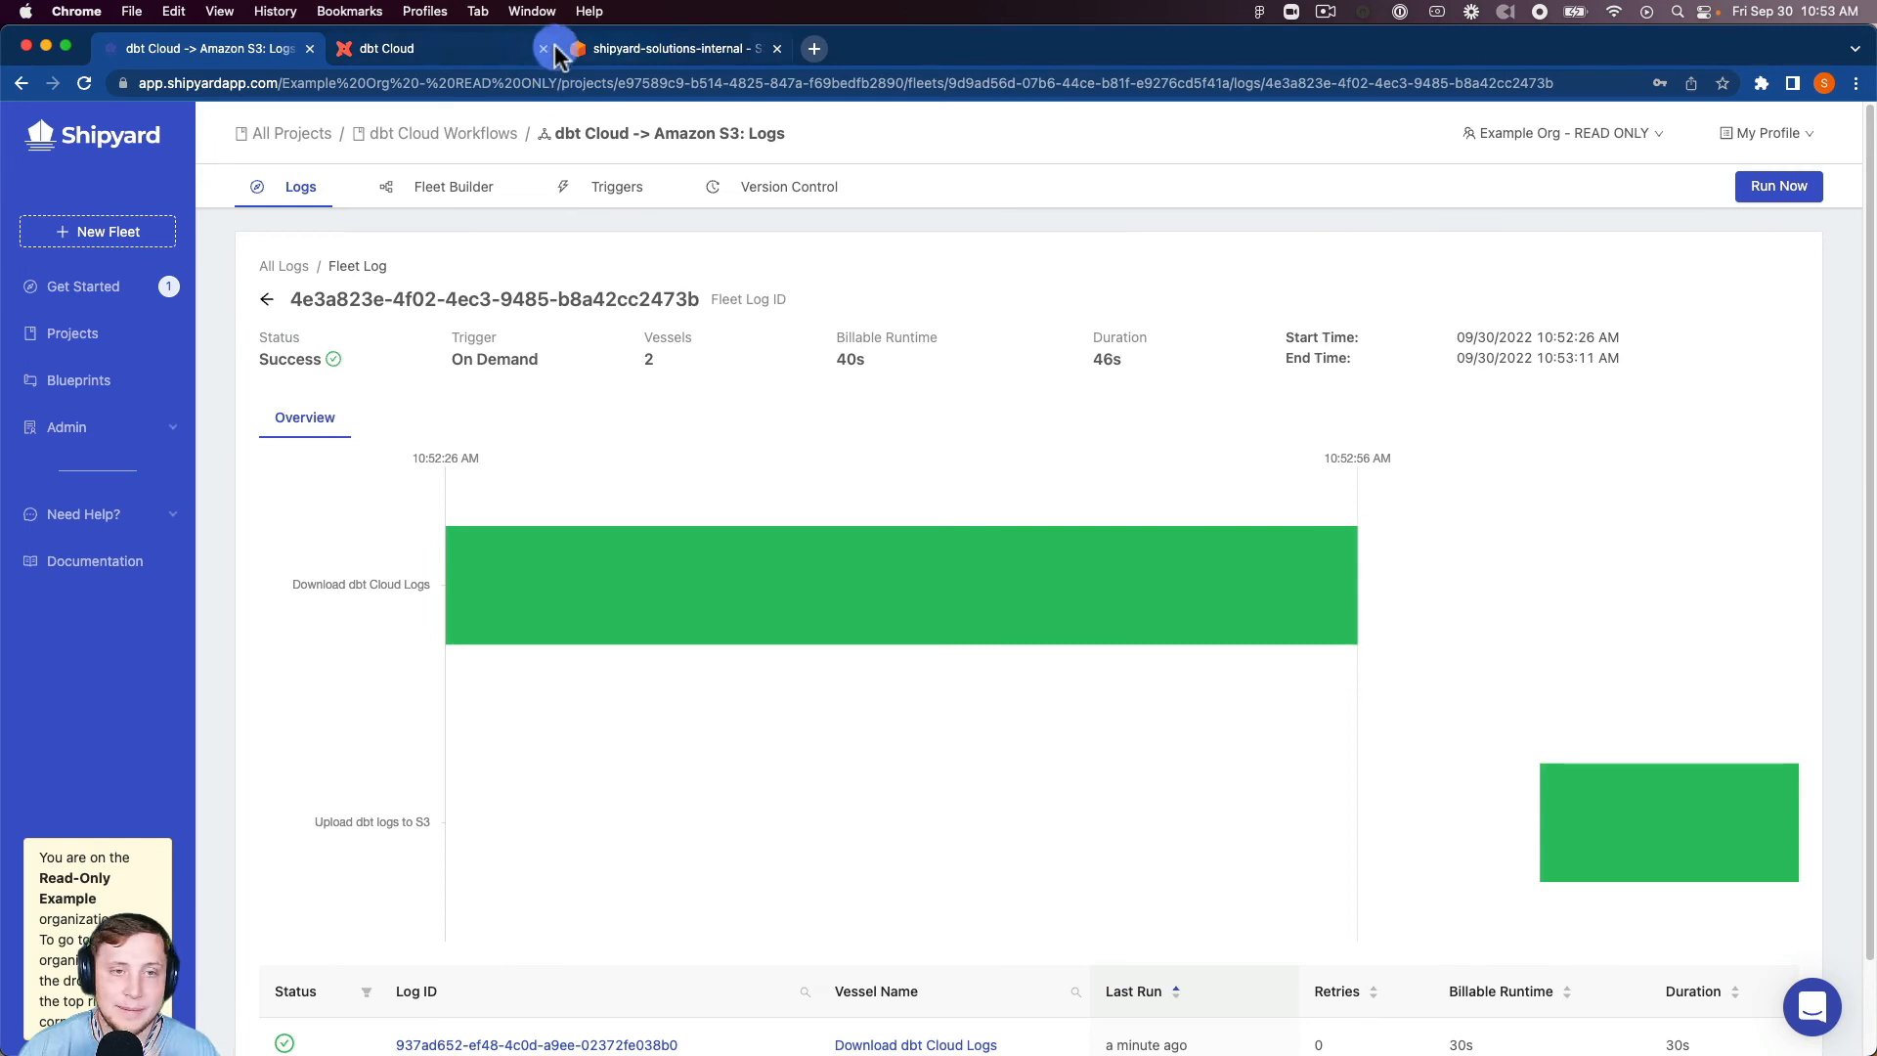
- Switch to the Amazon S3 console and reload the dbt_video_logs folder to check for the uploaded log file
click(611, 49)
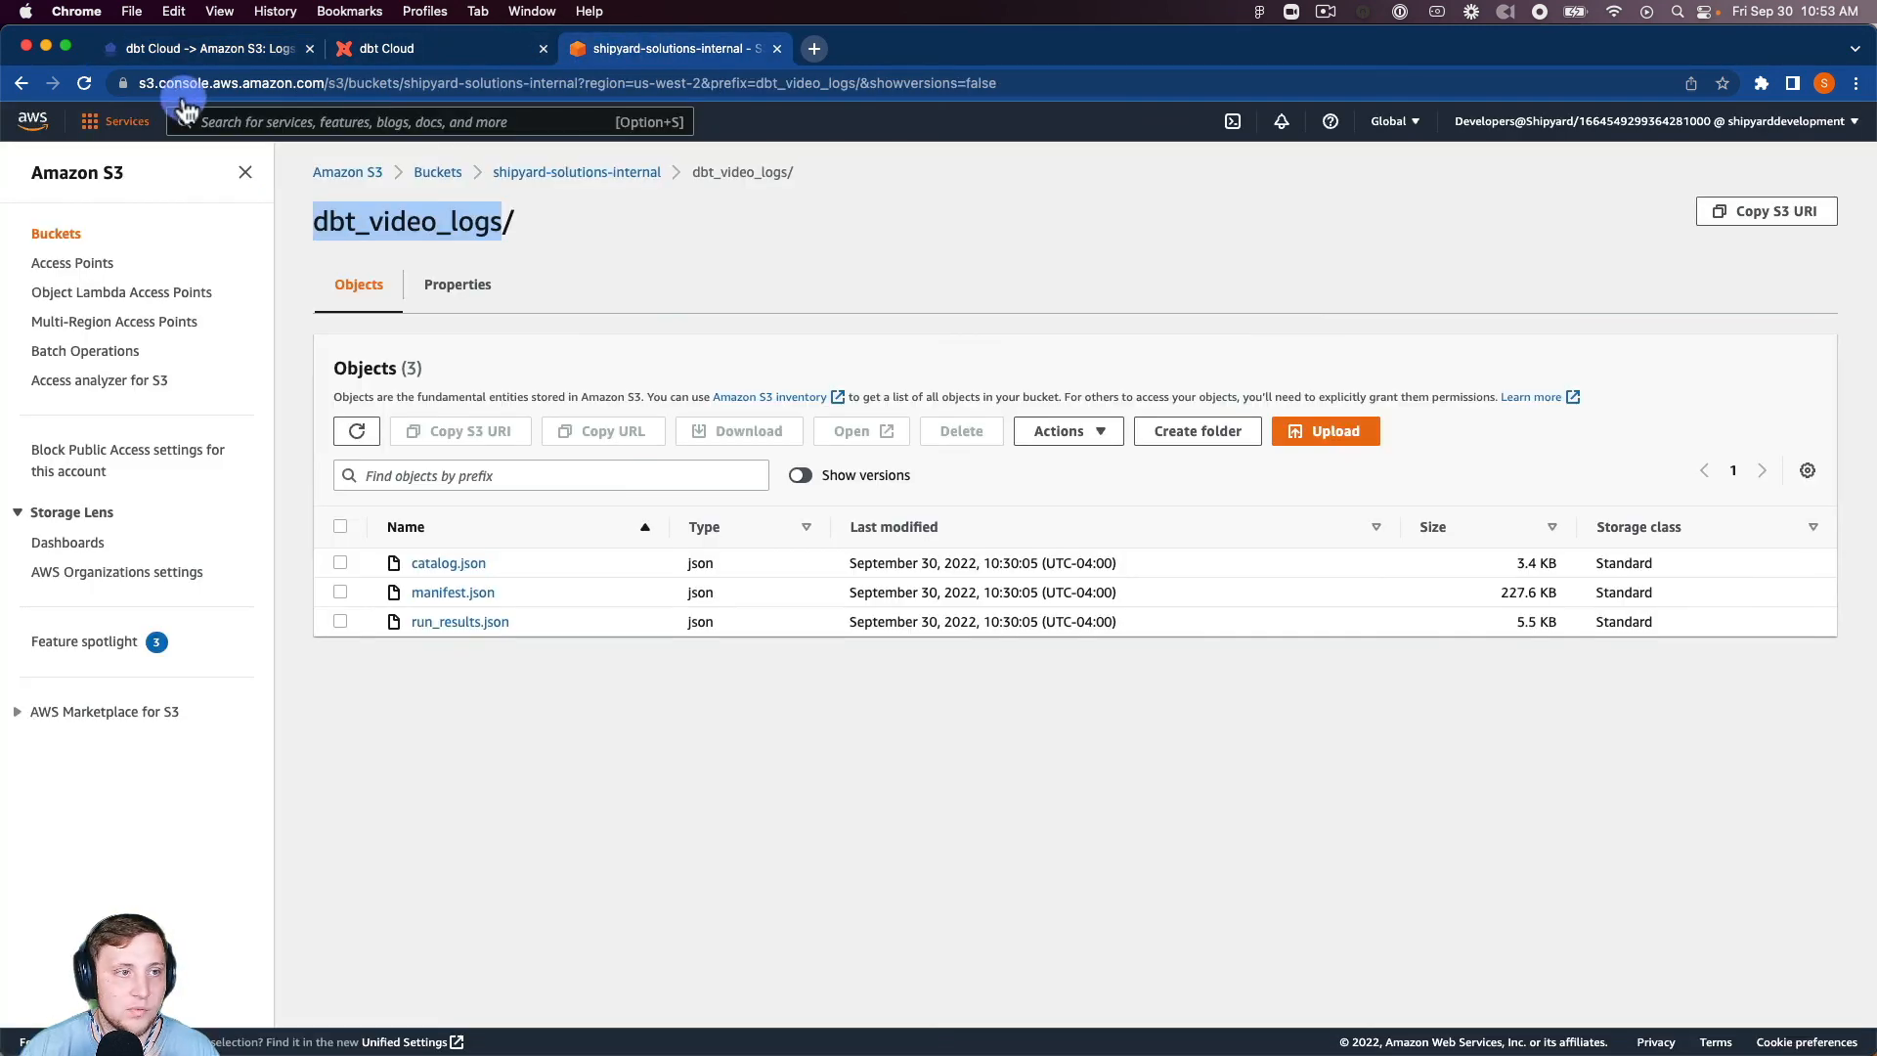
click(80, 84)
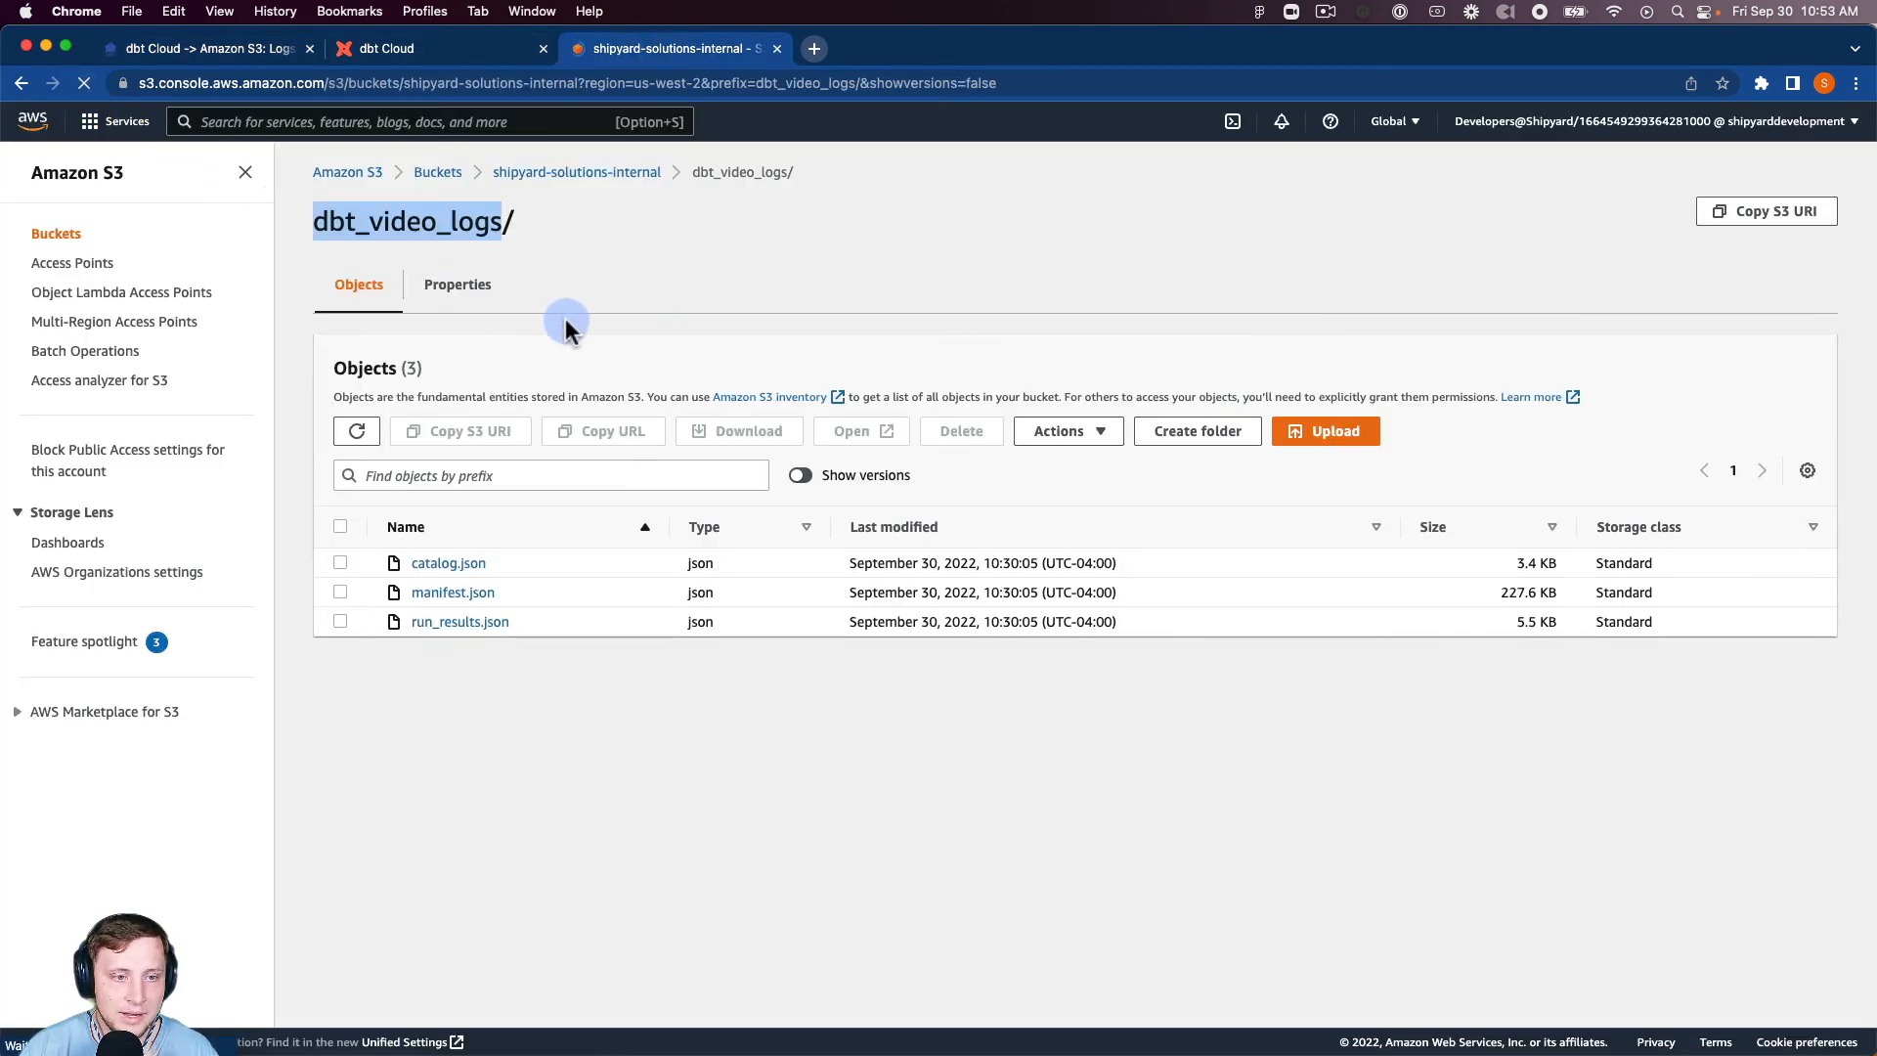